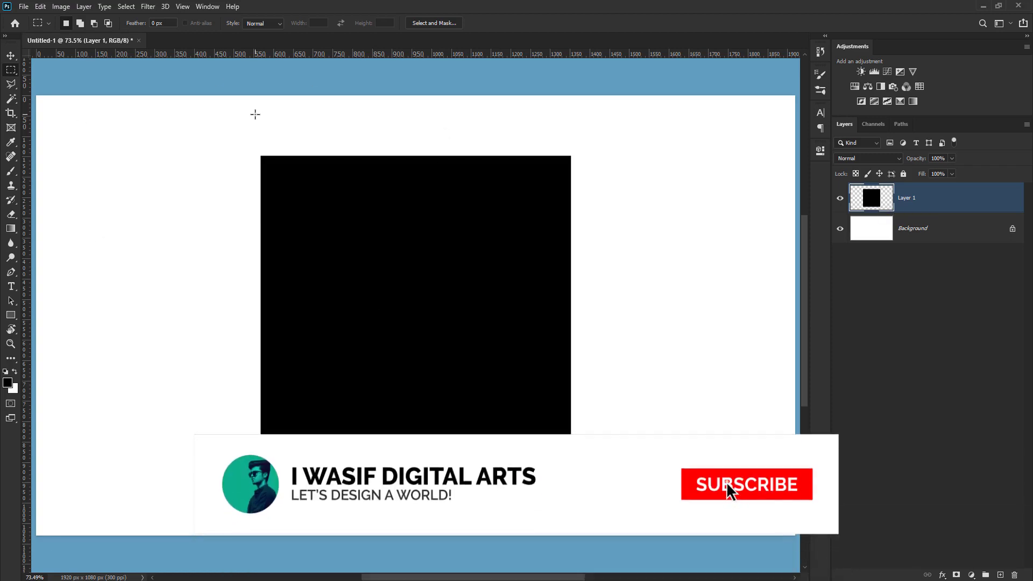
- Draw a rectangular marquee selection around the black square on Layer 1
right_click(11, 70)
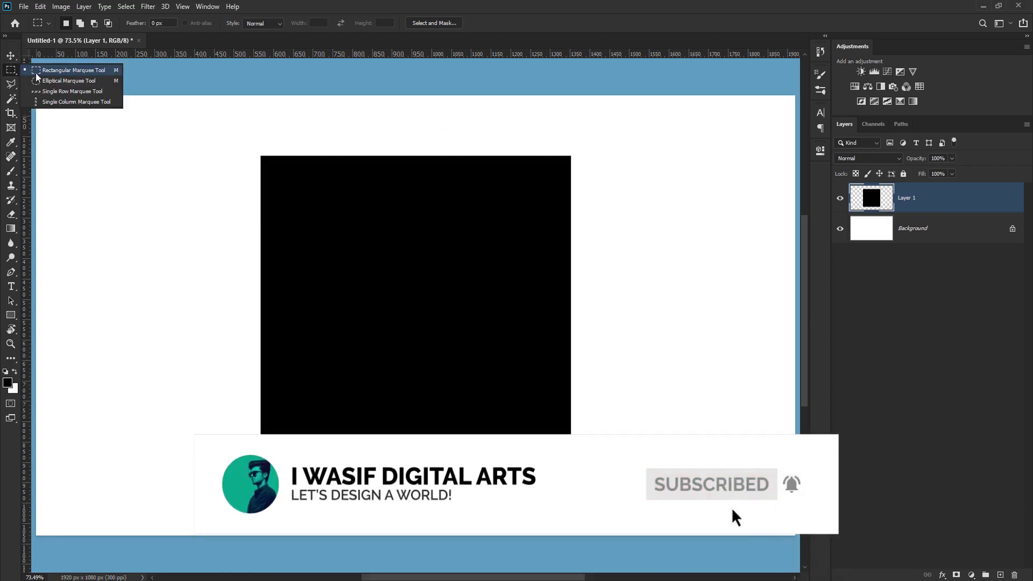
left_click(36, 75)
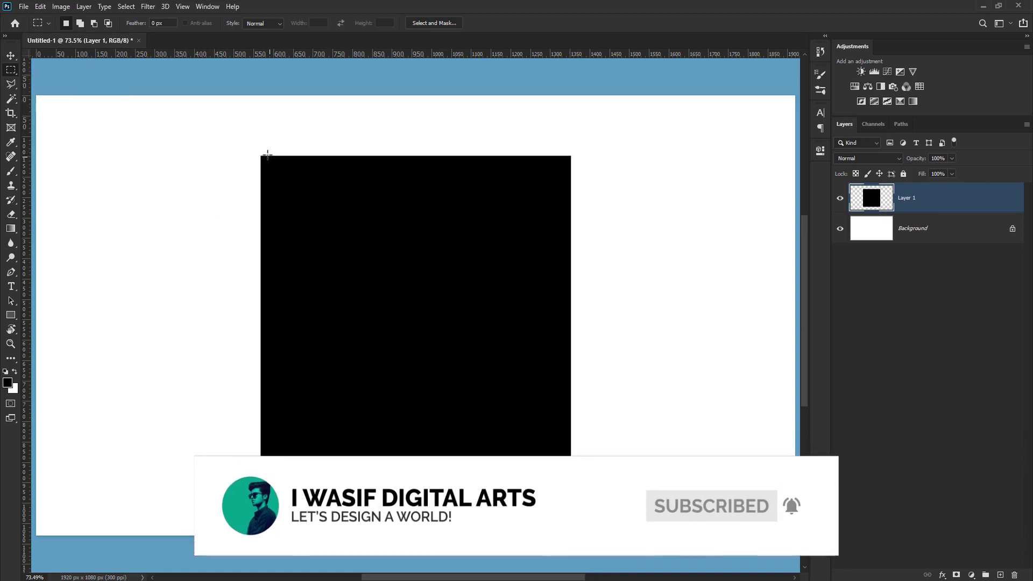
scroll(262, 156, "up", 3)
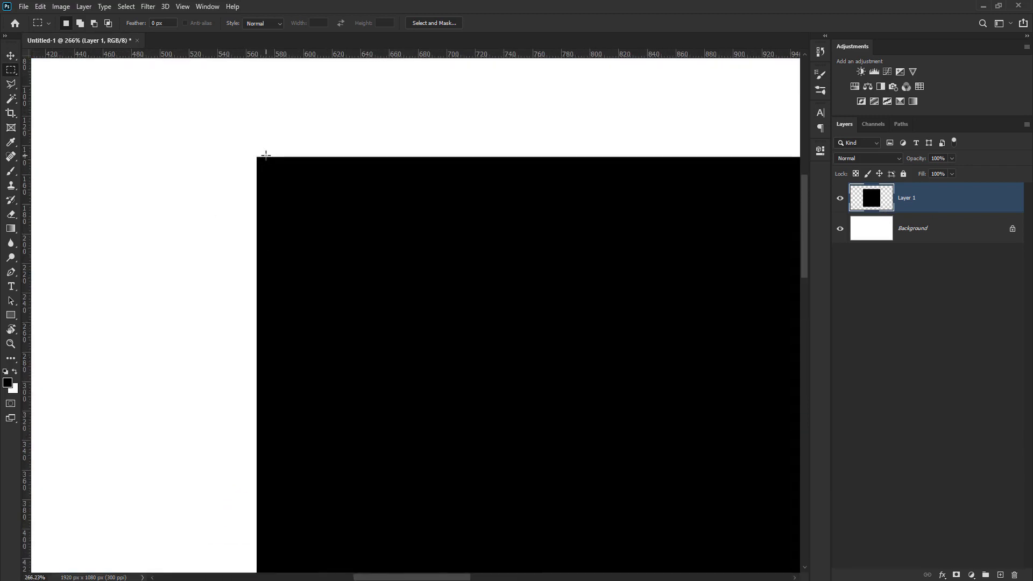
scroll(272, 156, "down", 2)
scroll(273, 158, "down", 3)
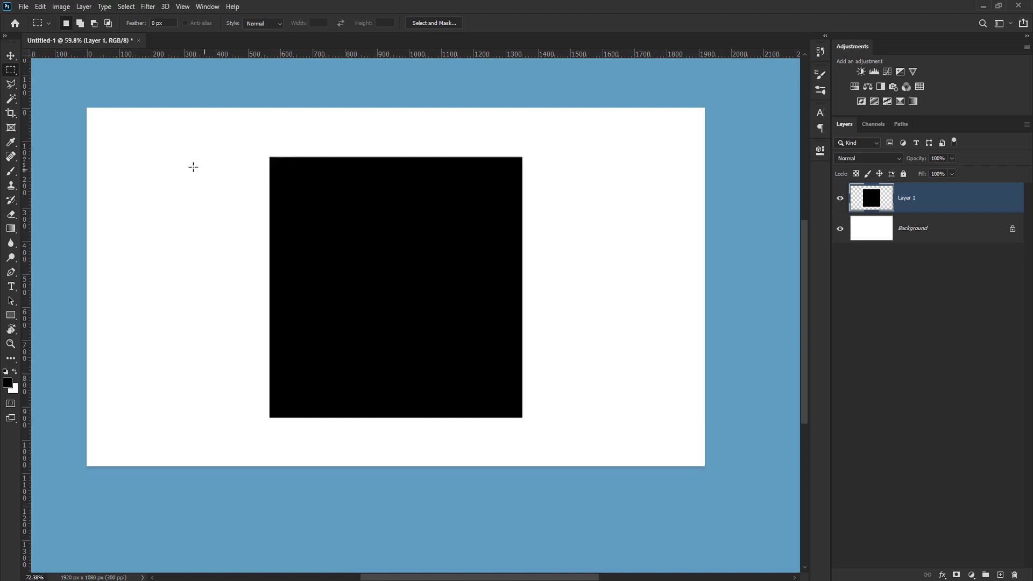
scroll(221, 174, "up", 5)
scroll(386, 117, "down", 5)
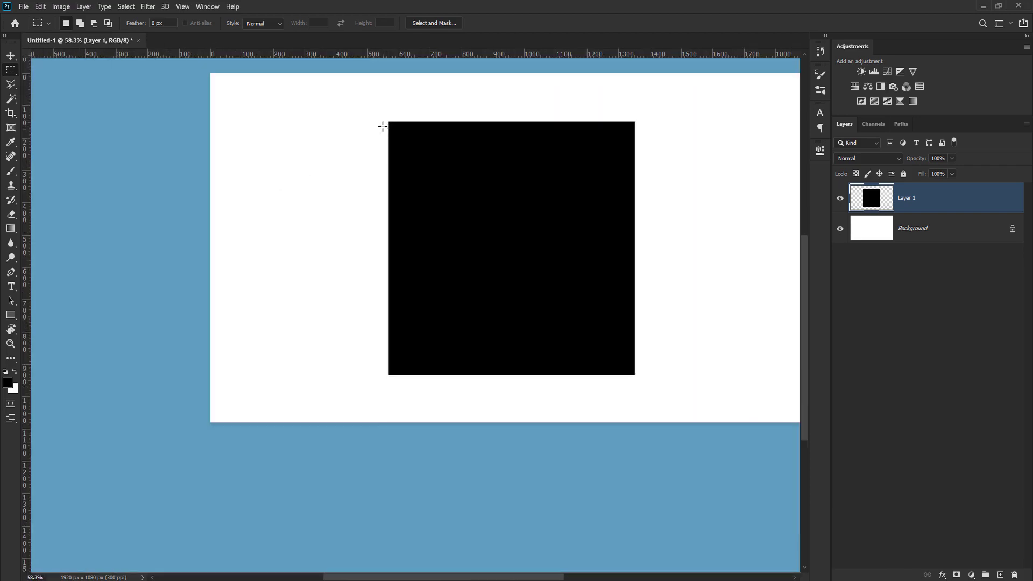
left_click_drag(395, 129, 634, 375)
scroll(646, 302, "up", 3)
left_click_drag(570, 240, 574, 394)
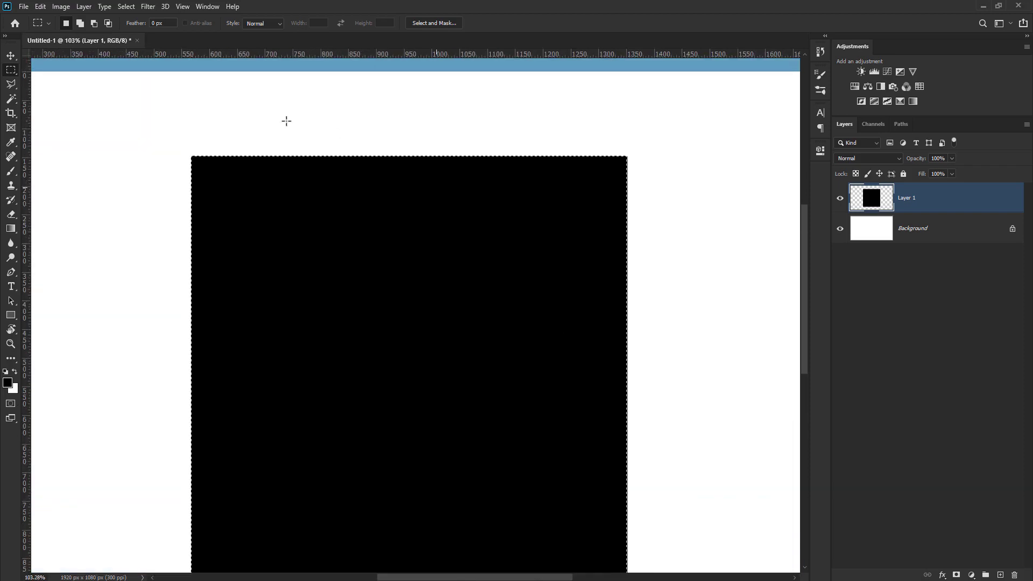
- Shift the selection down about 1 px to meet the black square's top edge at its upper-left corner
scroll(184, 157, "up", 10)
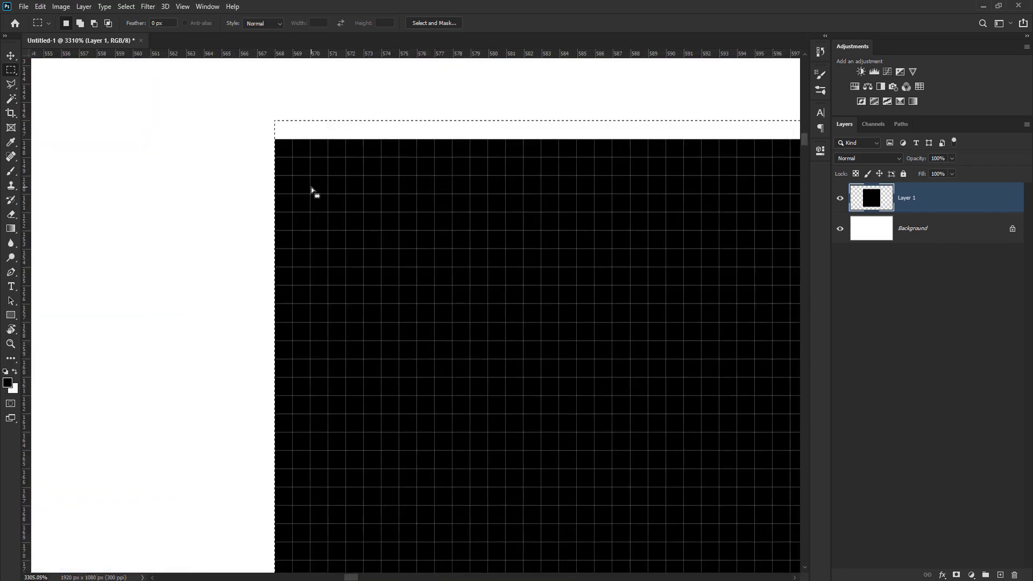
mouse_move(328, 172)
left_mouse_down()
mouse_move(329, 207)
mouse_move(344, 178)
mouse_move(368, 176)
mouse_move(367, 160)
left_mouse_up()
scroll(385, 179, "down", 5)
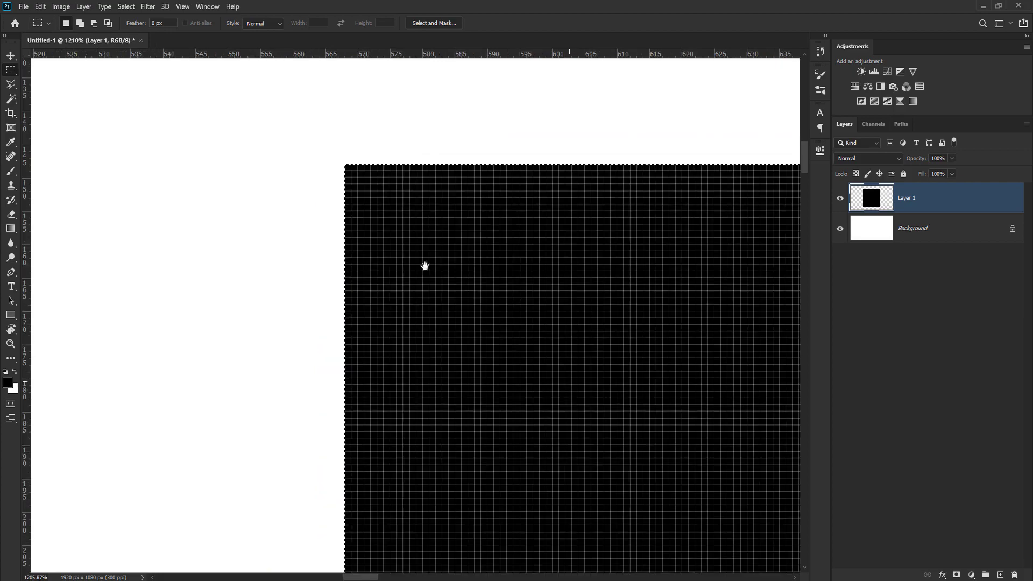
- Shift the selection about 1 px to the right to meet the square's right edge, and check its left edge
left_click_drag(424, 267, 216, 135)
left_click_drag(451, 427, 417, 123)
scroll(477, 258, "down", 12)
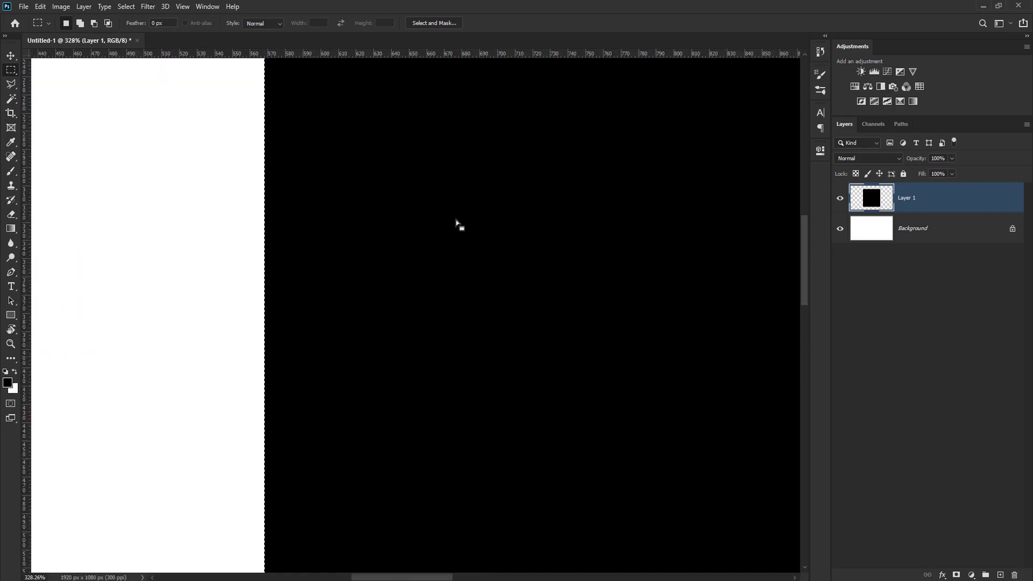
left_click_drag(382, 164, 526, 376)
left_click_drag(553, 456, 282, 1)
left_click_drag(403, 194, 465, 424)
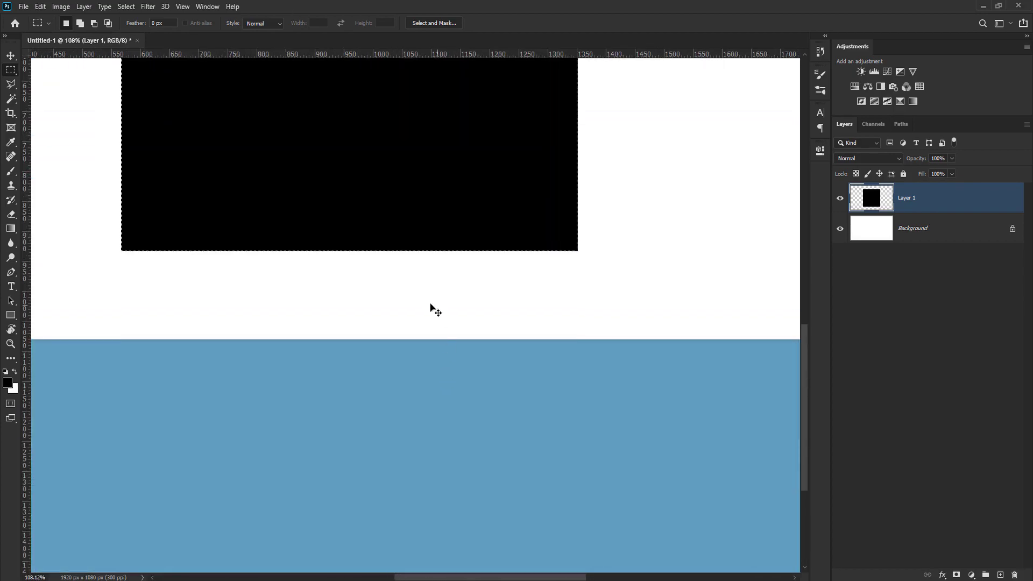
left_click_drag(410, 243, 212, 337)
scroll(558, 307, "down", 8)
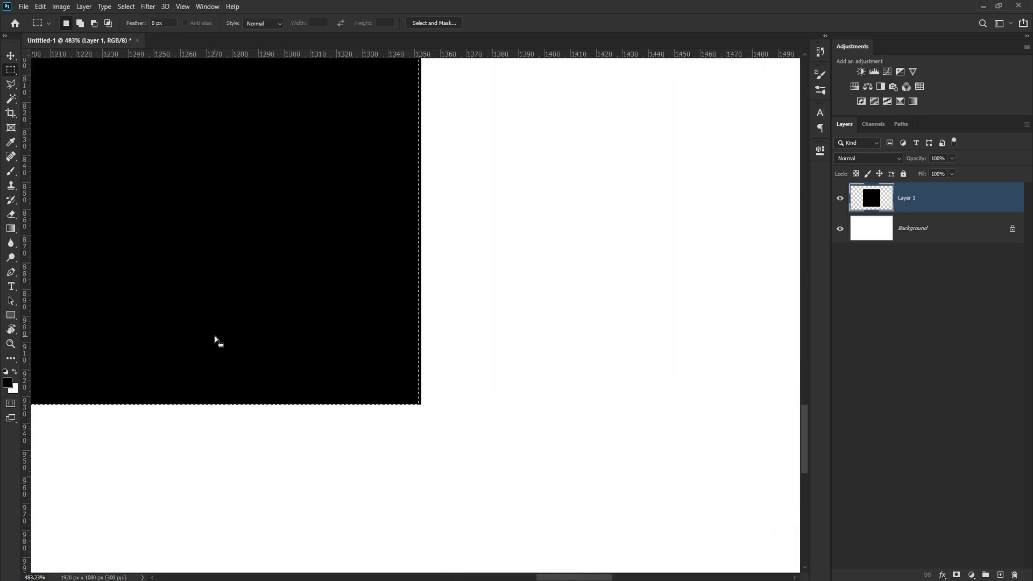
scroll(431, 393, "up", 3)
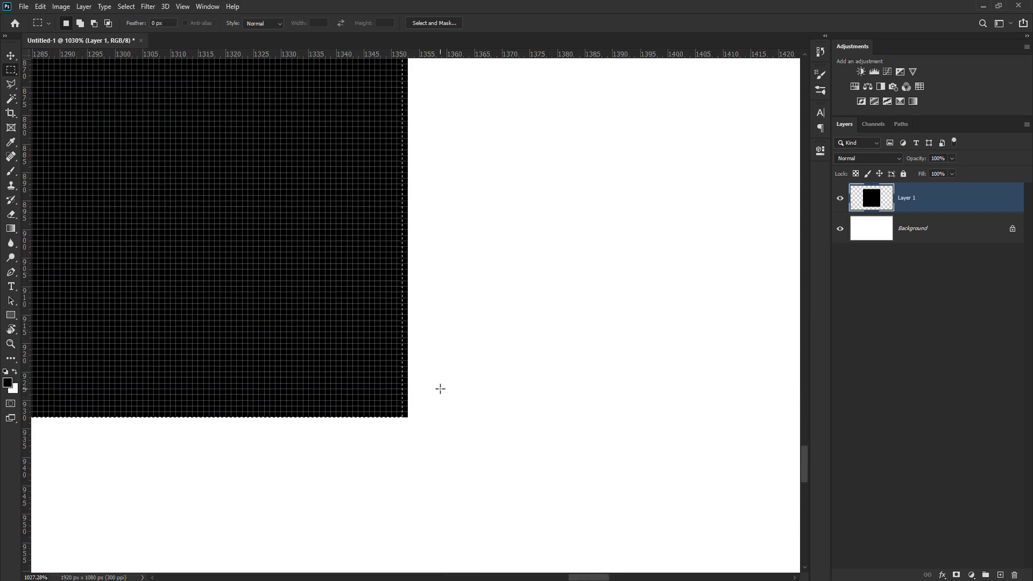
scroll(435, 392, "up", 1)
scroll(436, 392, "up", 2)
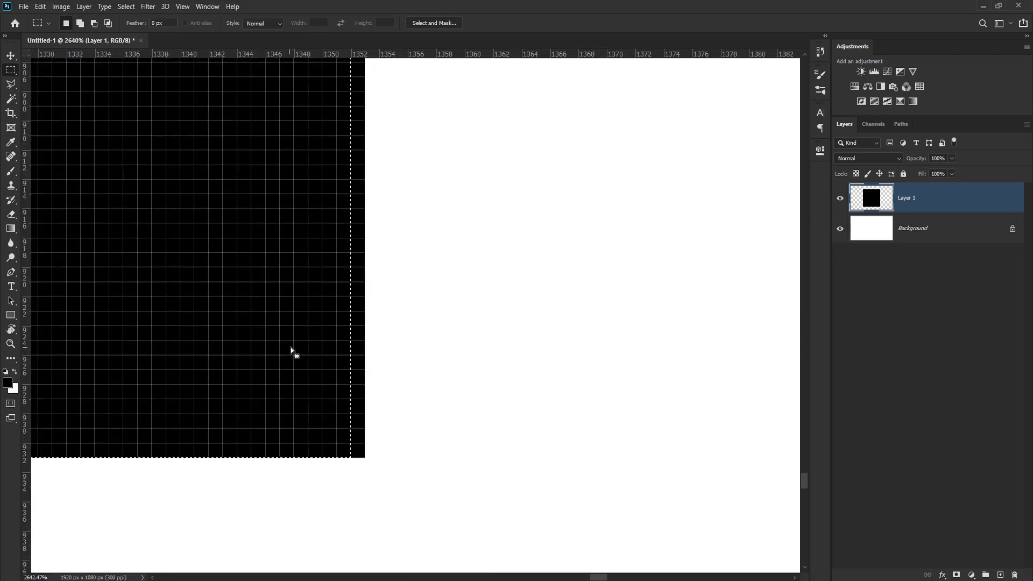
left_click_drag(292, 347, 311, 350)
scroll(381, 377, "down", 8)
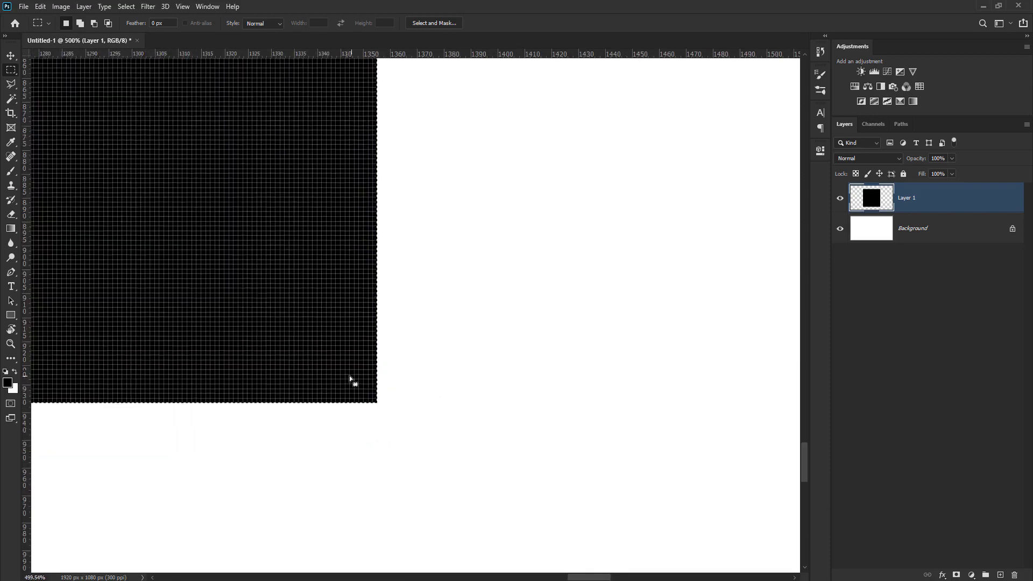
left_click_drag(123, 258, 753, 330)
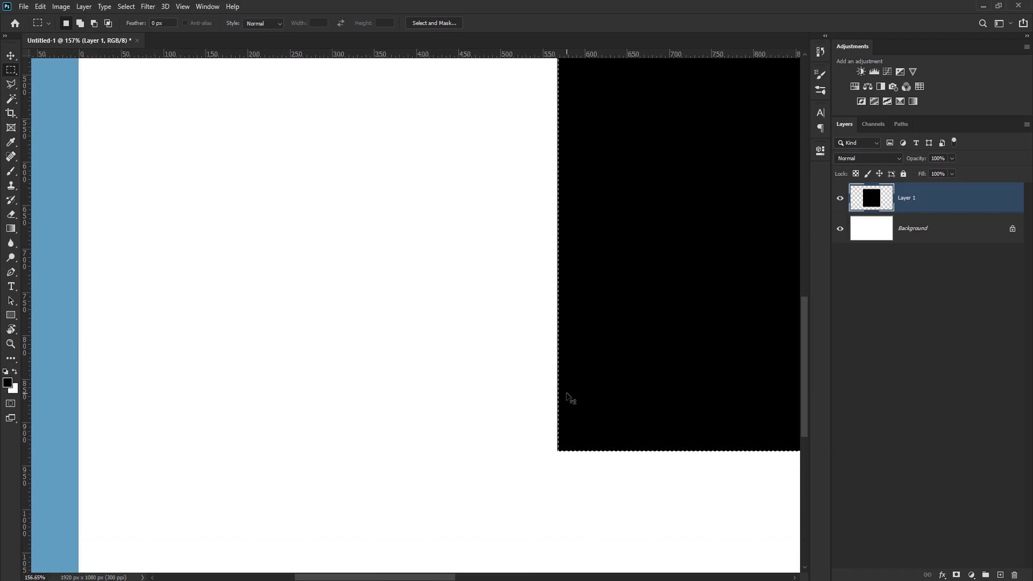
left_click_drag(568, 396, 745, 458)
scroll(527, 417, "down", 2)
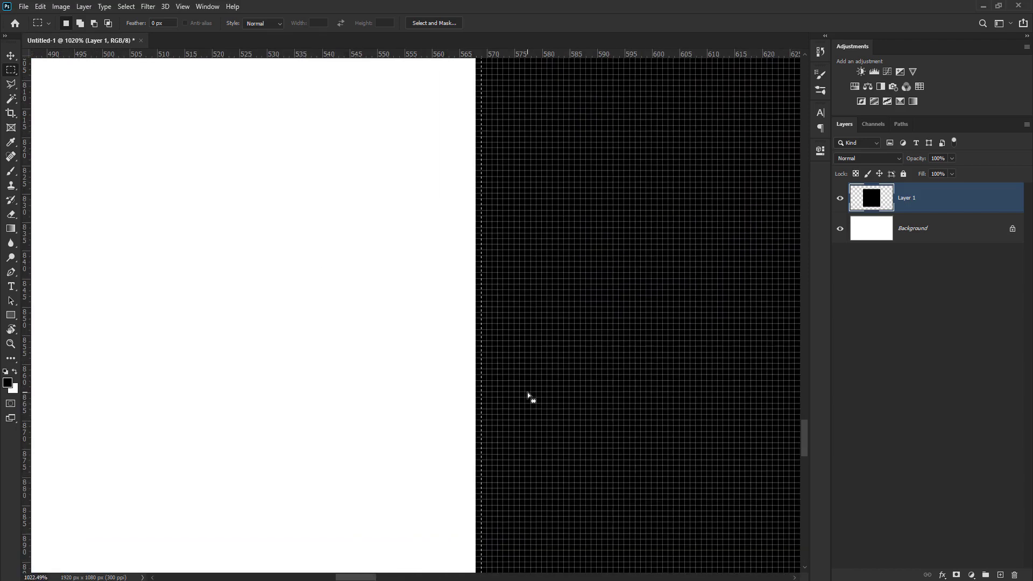
- Try twice to marquee-select the whole black square corner to corner, clearing the selection each time
key("ctrl+0")
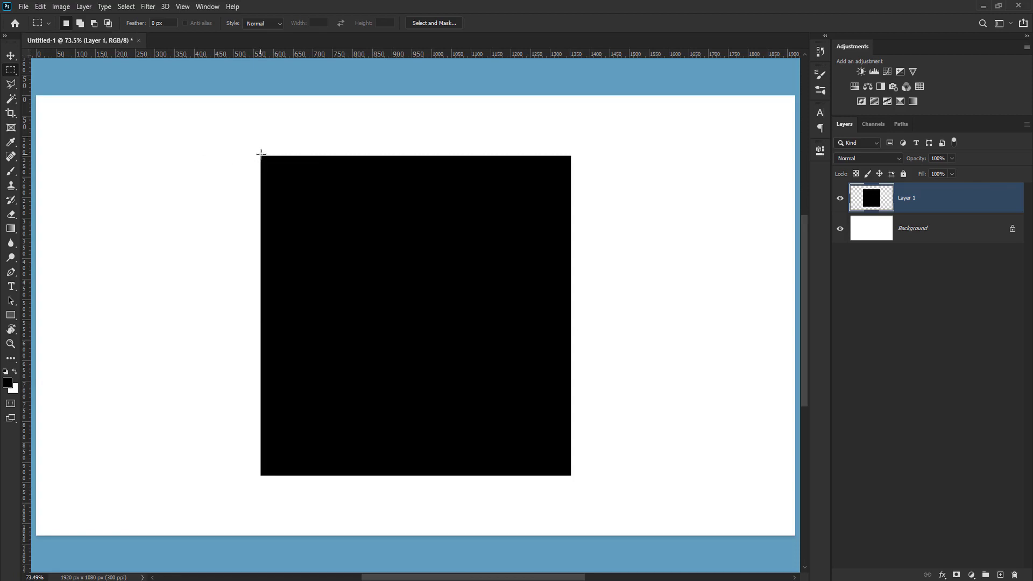
left_click_drag(261, 154, 567, 476)
key("ctrl+d")
left_click_drag(261, 157, 571, 475)
key("ctrl+d")
- Draw a new rectangular marquee selection roughly around the black square and check its right edge
left_click_drag(72, 141, 444, 276)
left_click_drag(100, 138, 337, 405)
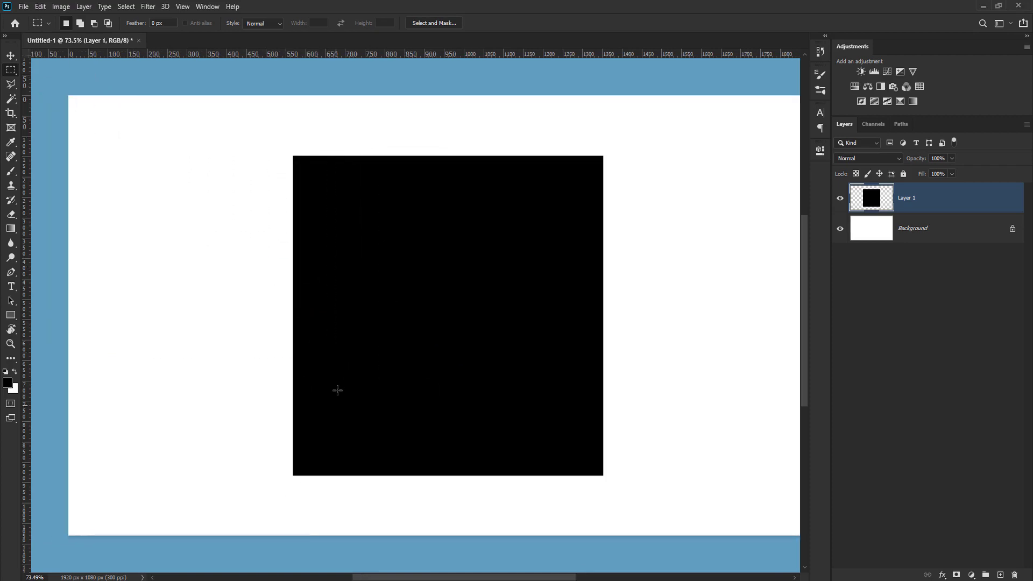
scroll(399, 396, "down", 1)
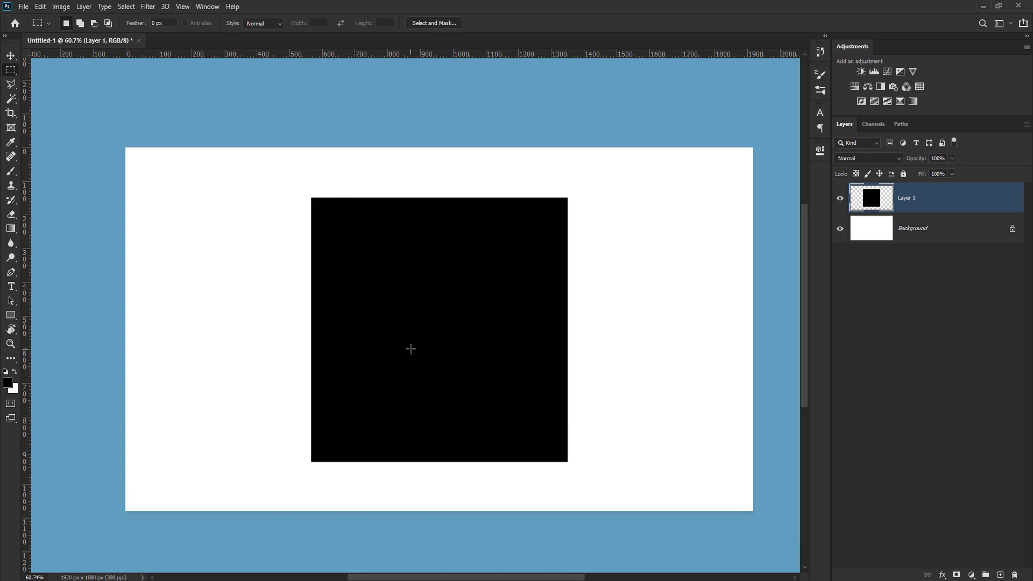
key("space")
left_click_drag(371, 344, 310, 338)
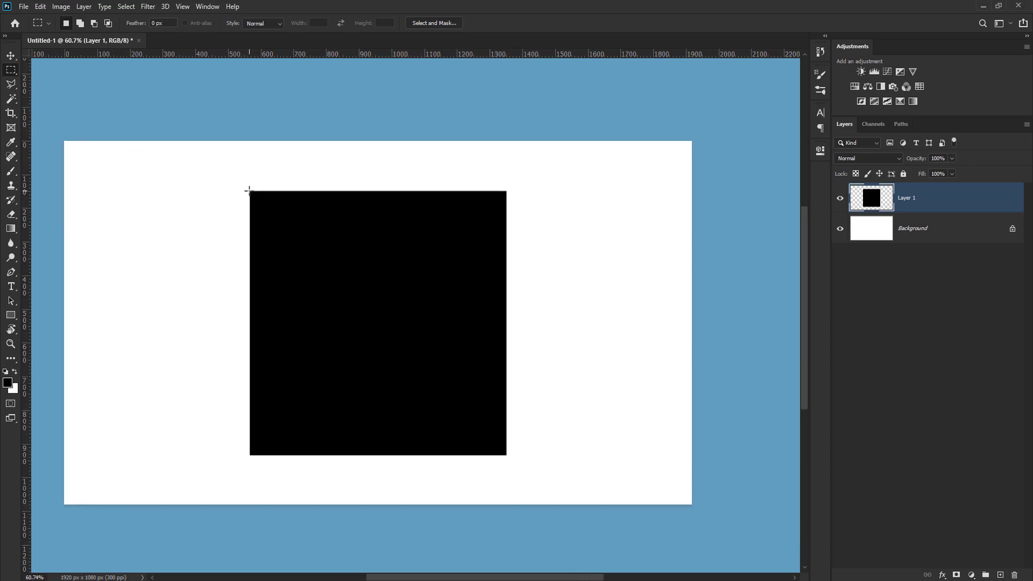
left_click_drag(250, 190, 507, 498)
scroll(532, 401, "up", 3)
scroll(532, 401, "up", 5)
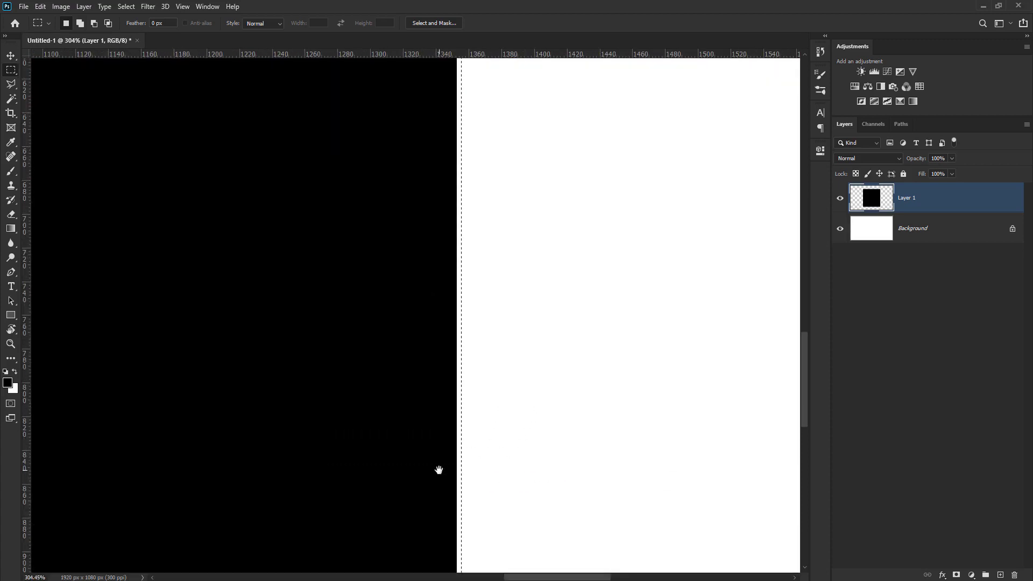
scroll(519, 485, "down", 7)
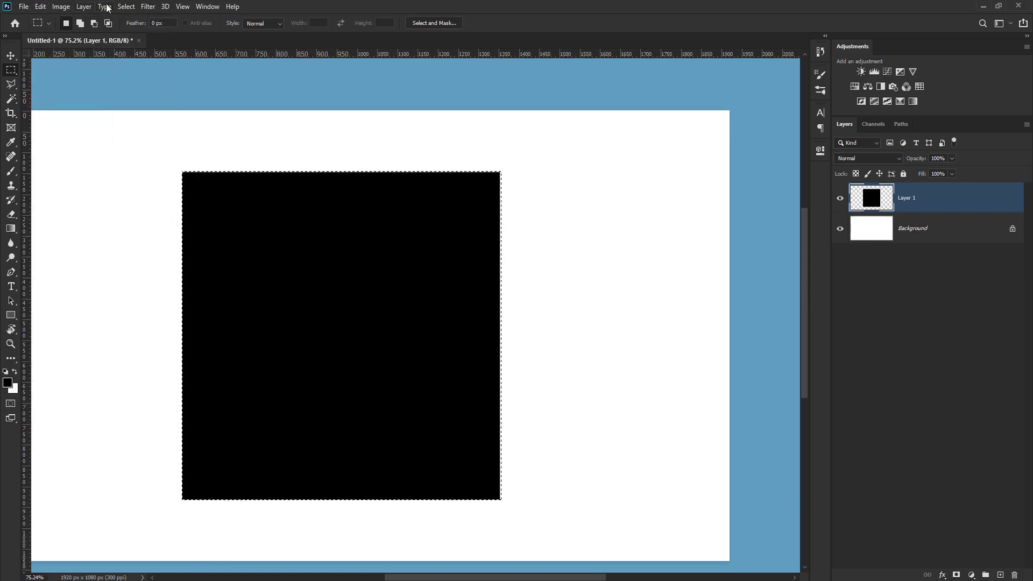
- Start Transform Selection and move the selection's top edge down about 2 px onto the black square's top edge
left_click(123, 7)
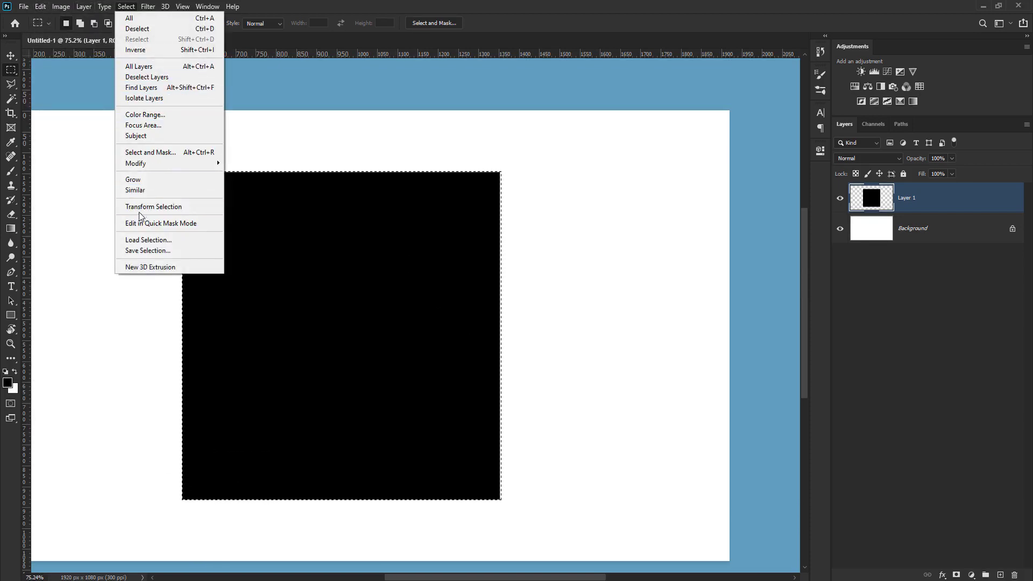
left_click(181, 210)
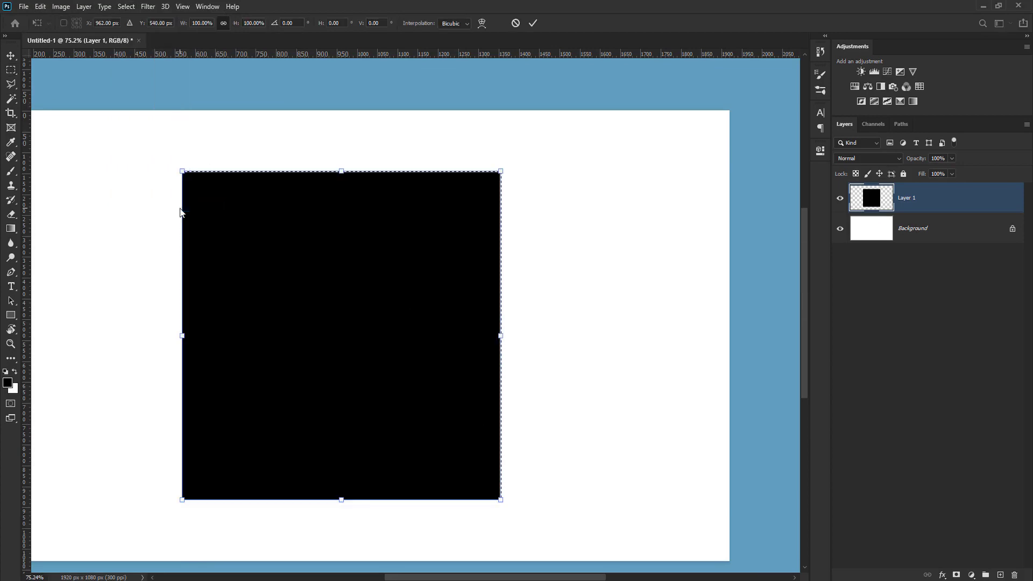
scroll(162, 151, "up", 10)
scroll(208, 252, "up", 10)
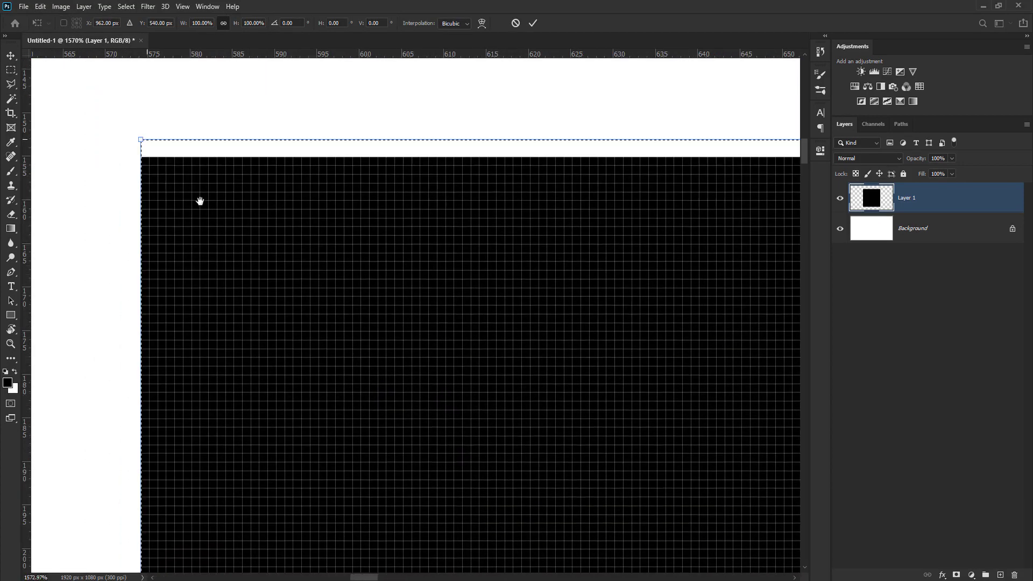
left_click_drag(189, 105, 209, 269)
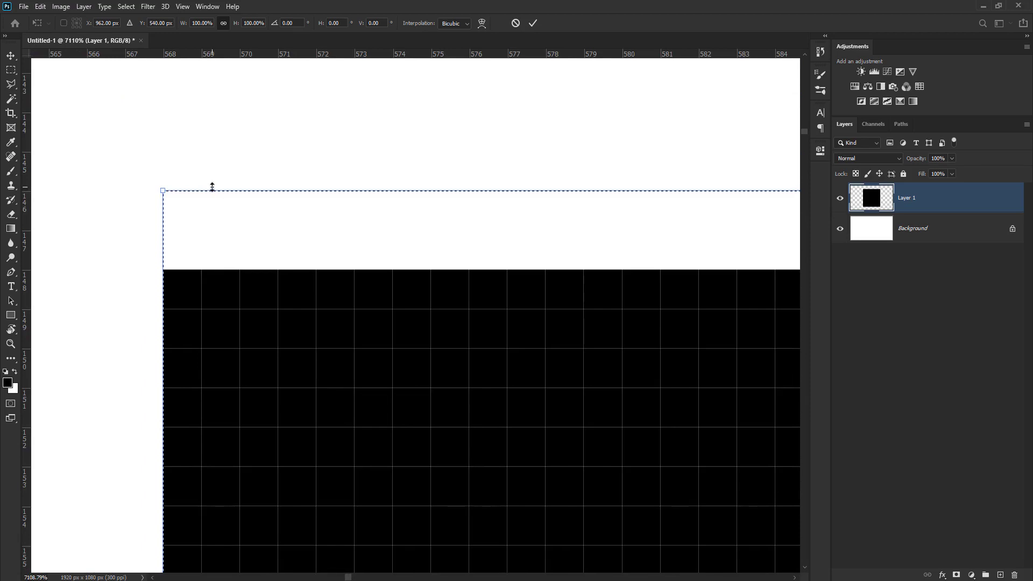
left_click_drag(212, 187, 215, 268)
- Move the selection's right edge inward about 3 px so it meets the black square's right edge
scroll(242, 295, "down", 3)
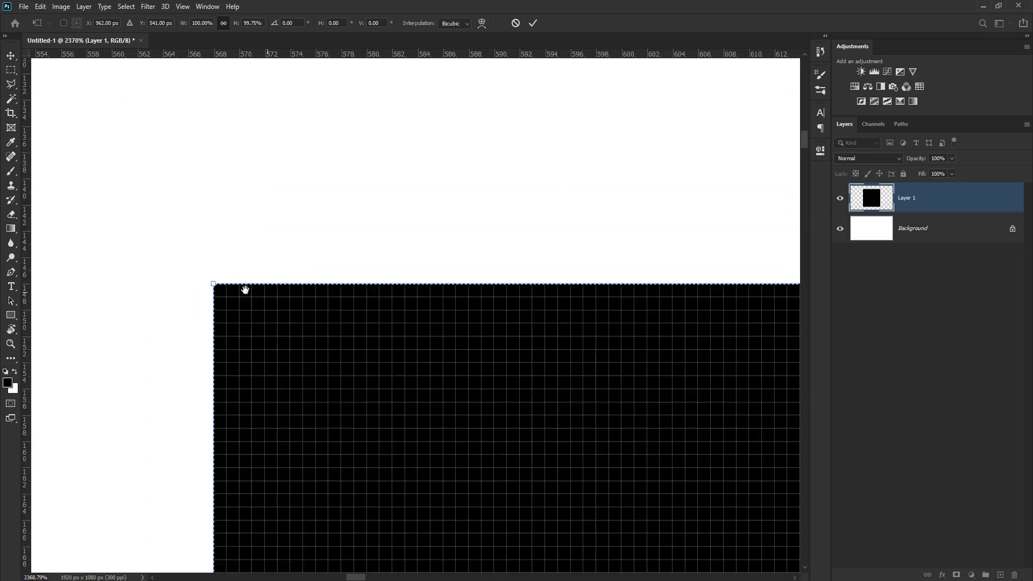
scroll(588, 341, "down", 6)
left_click_drag(586, 248, 285, 273)
left_click_drag(613, 269, 242, 293)
left_click_drag(619, 288, 111, 249)
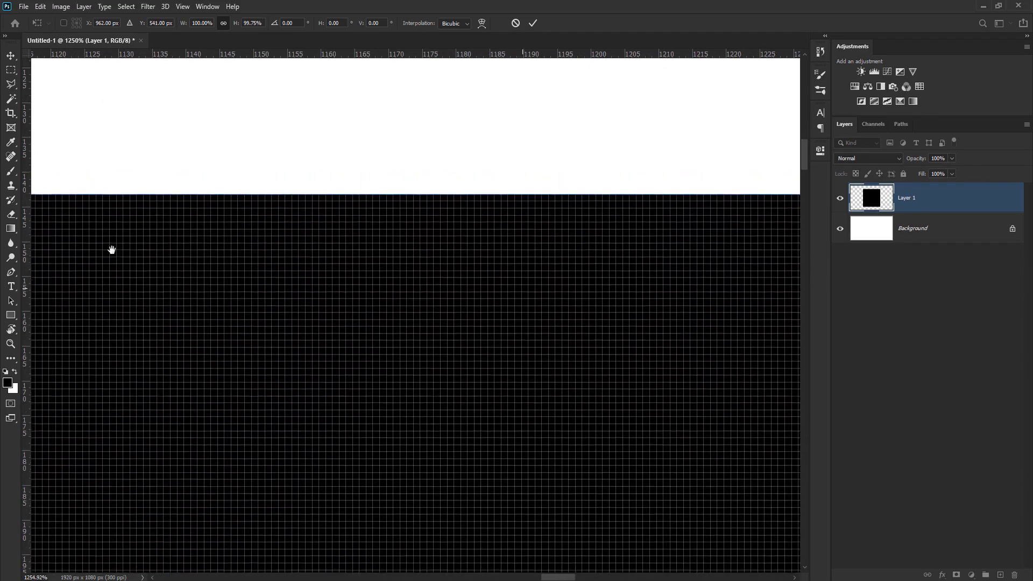
left_click_drag(697, 317, 212, 283)
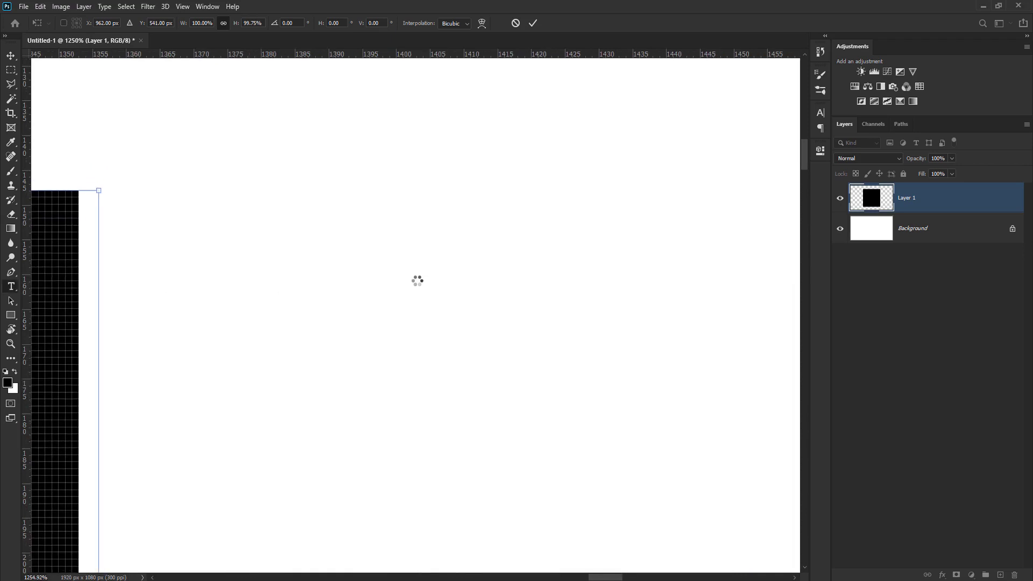
left_click(168, 208)
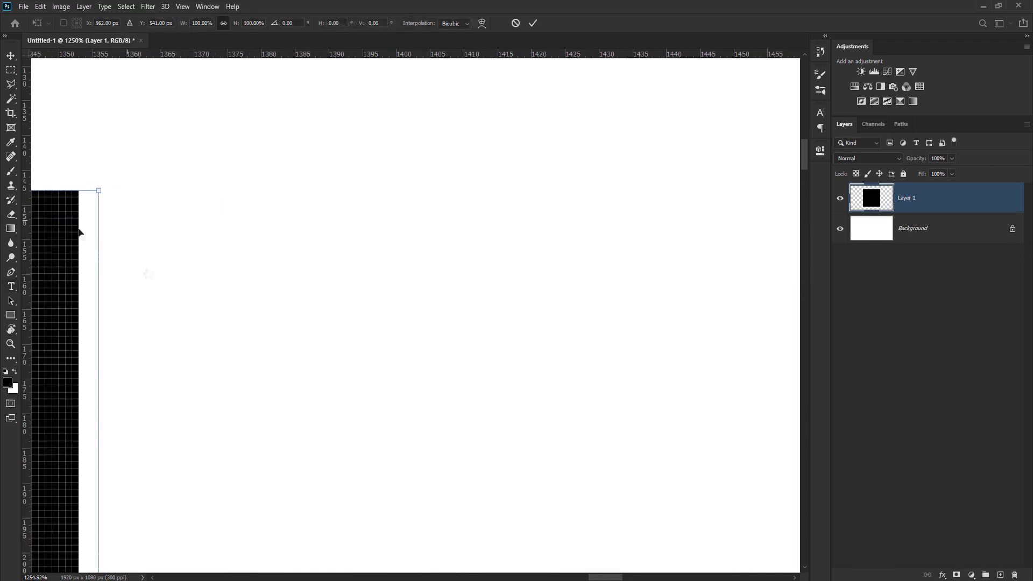
left_click_drag(78, 236, 301, 215)
scroll(309, 205, "up", 5)
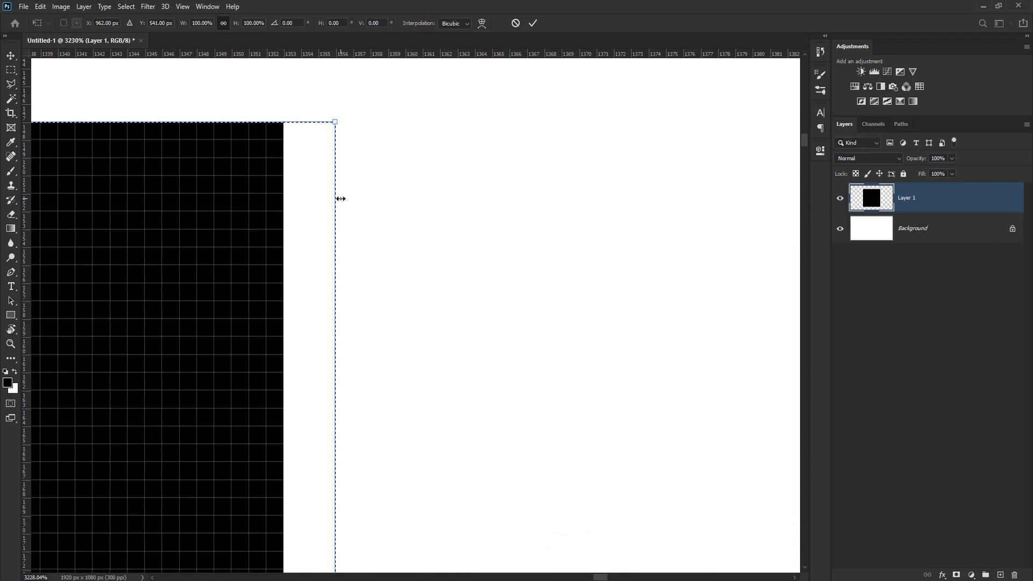
left_click_drag(340, 199, 286, 213)
- Move the selection's bottom edge up about 1 px so it meets the black square's bottom edge
scroll(290, 228, "down", 7)
left_click_drag(282, 266, 318, 92)
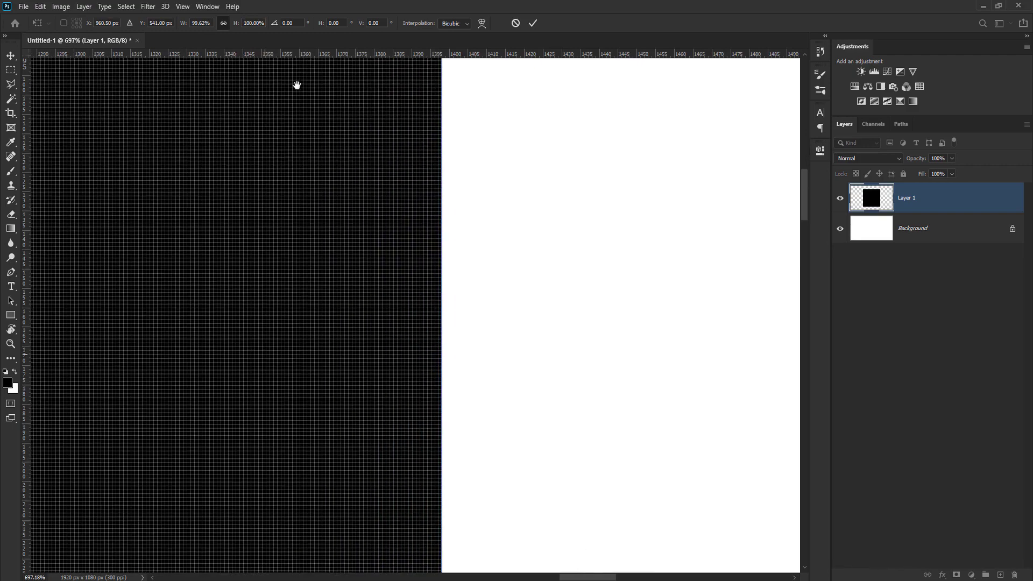
left_click_drag(356, 242, 362, 53)
left_click_drag(271, 366, 415, 263)
left_click_drag(453, 474, 409, 226)
scroll(524, 345, "up", 8)
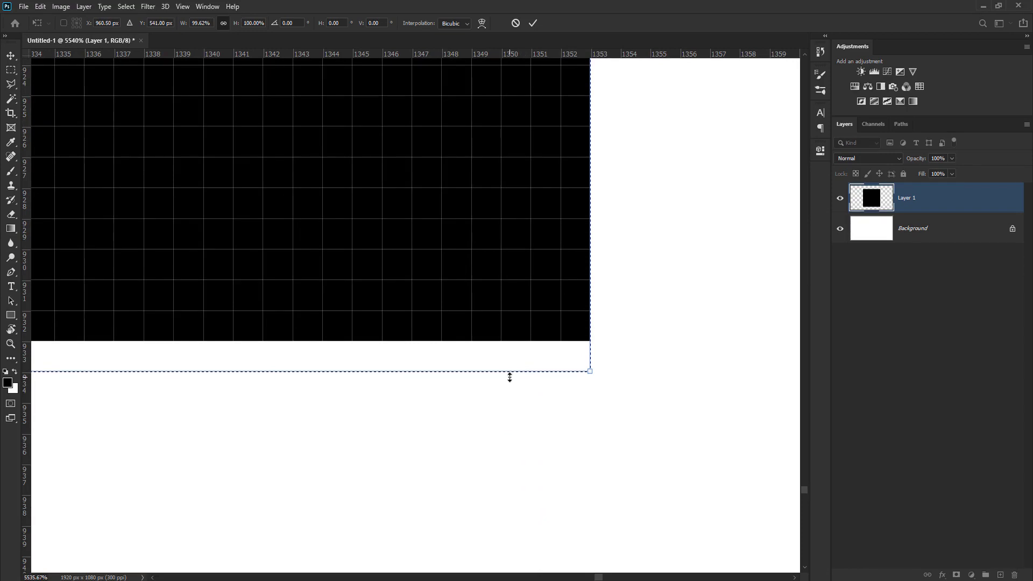
left_click_drag(509, 377, 509, 350)
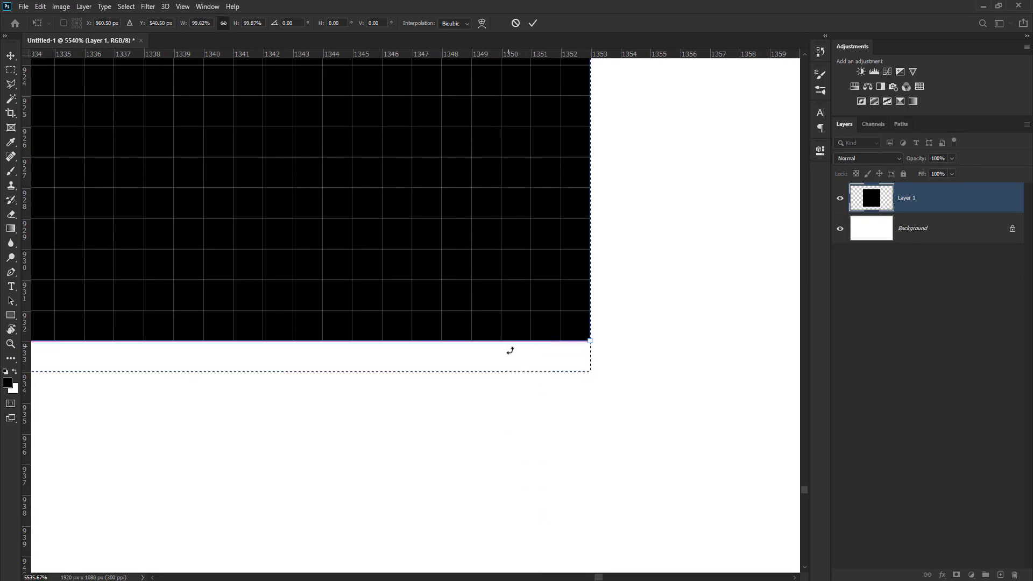
- Check the selection along the black square's bottom edge to its lower-left corner and apply the selection transform
scroll(510, 347, "down", 4)
left_click_drag(326, 311, 620, 339)
left_click_drag(377, 318, 563, 344)
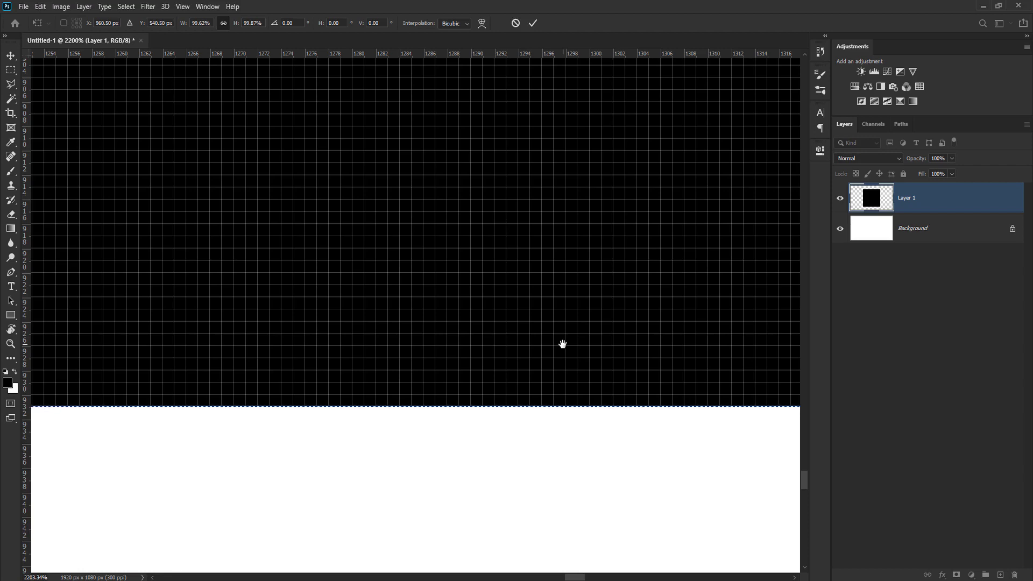
left_click_drag(294, 276, 574, 249)
left_click_drag(290, 317, 568, 274)
left_click_drag(269, 226, 561, 276)
left_click_drag(330, 279, 529, 226)
left_click_drag(276, 258, 473, 301)
left_click_drag(295, 280, 529, 323)
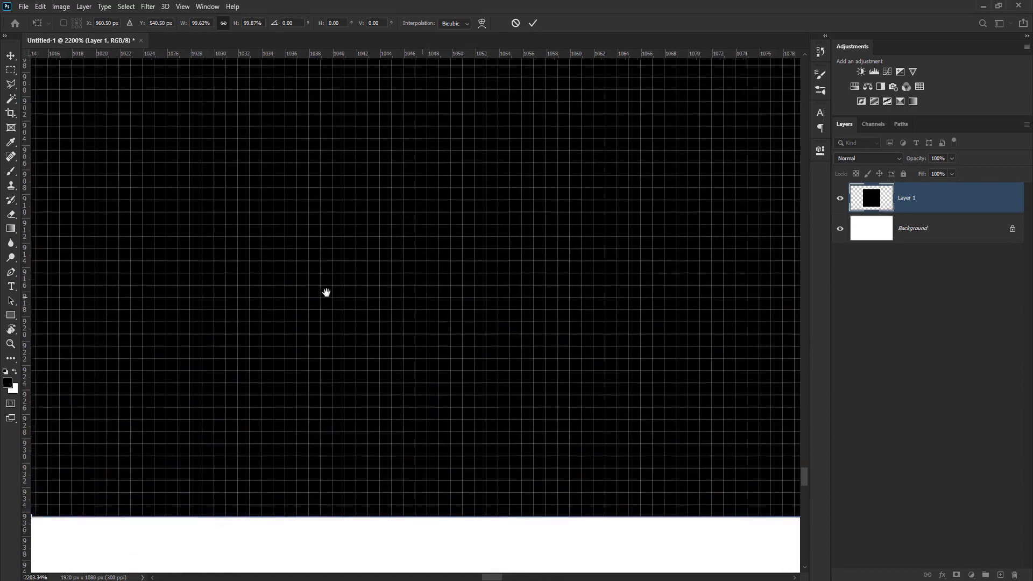
left_click_drag(325, 291, 528, 295)
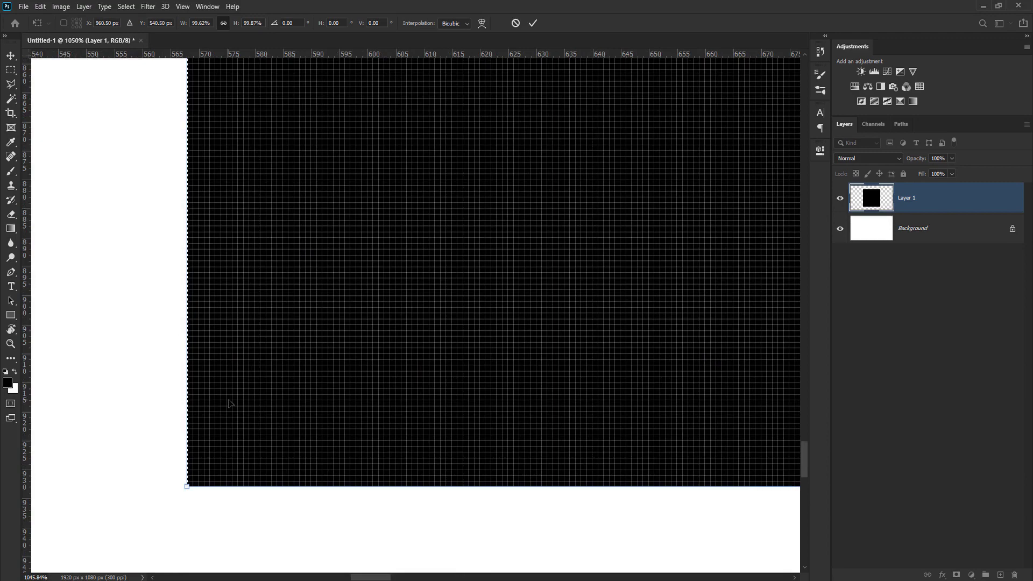
key("Return")
- Add a new layer above the black square's layer and hide the Background layer
scroll(272, 398, "down", 4)
left_click_drag(606, 170, 462, 369)
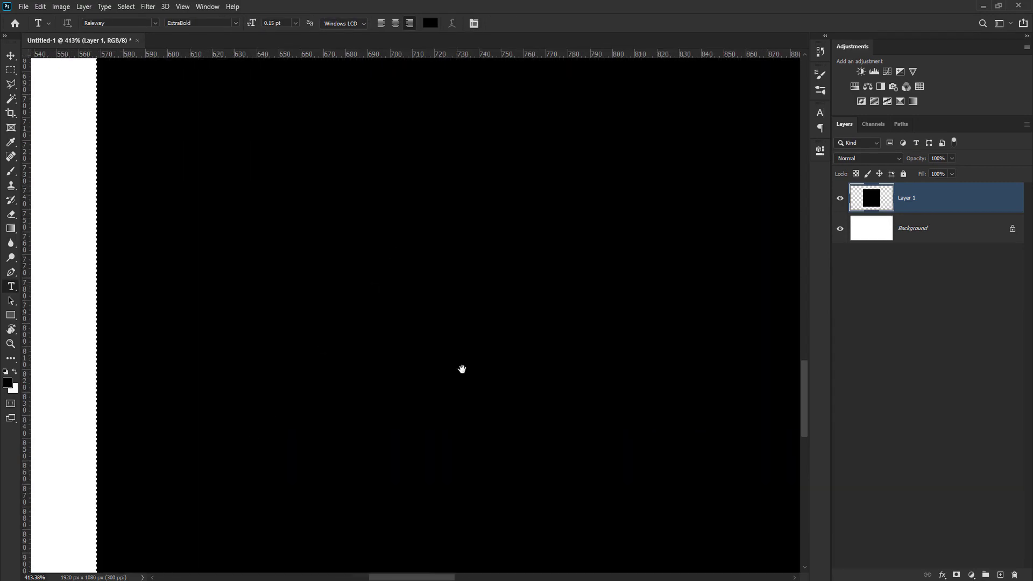
scroll(589, 170, "down", 5)
left_click_drag(568, 219, 270, 392)
left_click(1000, 574)
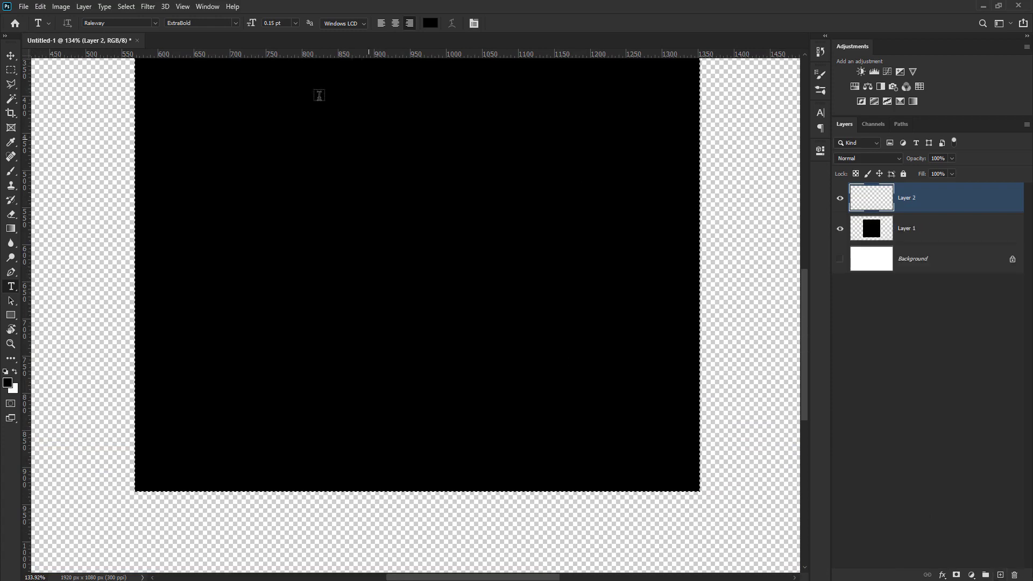
- Set the foreground color to pure red
left_click(8, 382)
left_click_drag(602, 178, 780, 20)
key("Return")
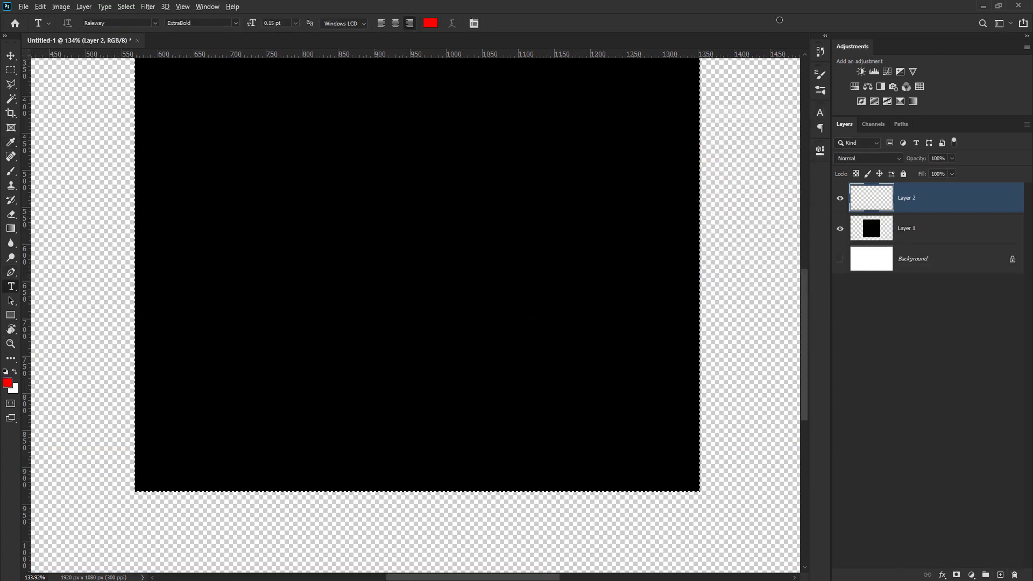
- Fill the square selection on the new layer with red, deselect it and fit the canvas in view
key("alt+BackSpace")
key("ctrl+d")
key("v")
scroll(683, 133, "down", 3)
scroll(677, 150, "down", 2)
key("ctrl+0")
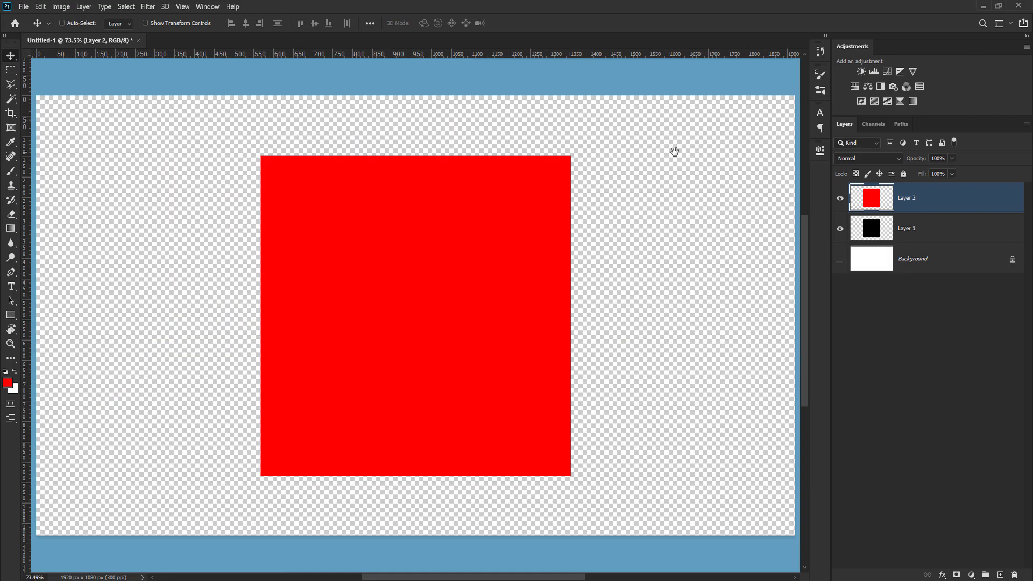
- Undo the red fill and the earlier layer work until only the white Background layer remains
key("ctrl+z")
key("ctrl+z")
key("ctrl+z")
key("ctrl+z")
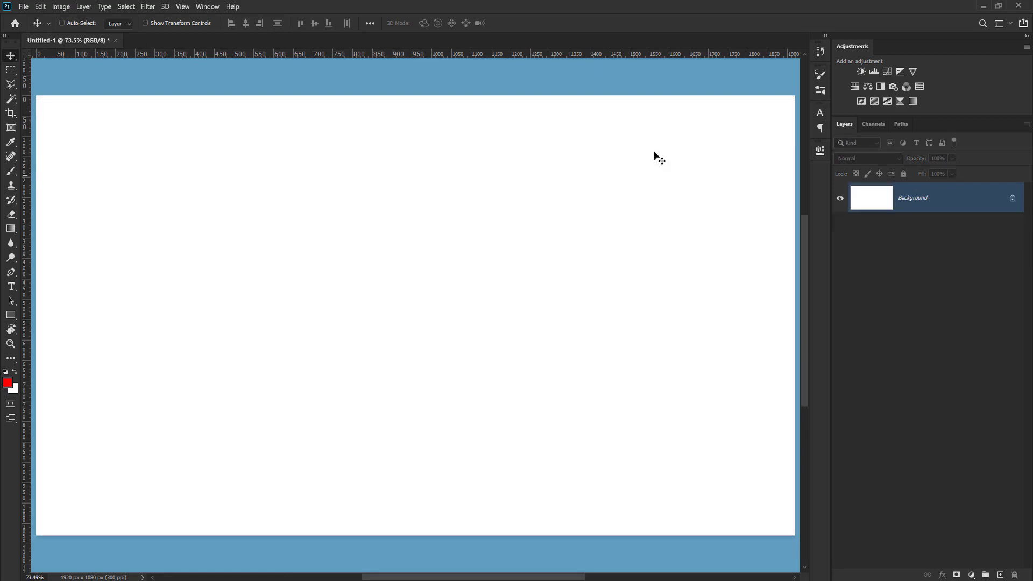
- Draw an elliptical marquee about 1200 px wide and 540 px tall, fill it with red on a new layer and deselect
right_click(10, 75)
left_click(48, 81)
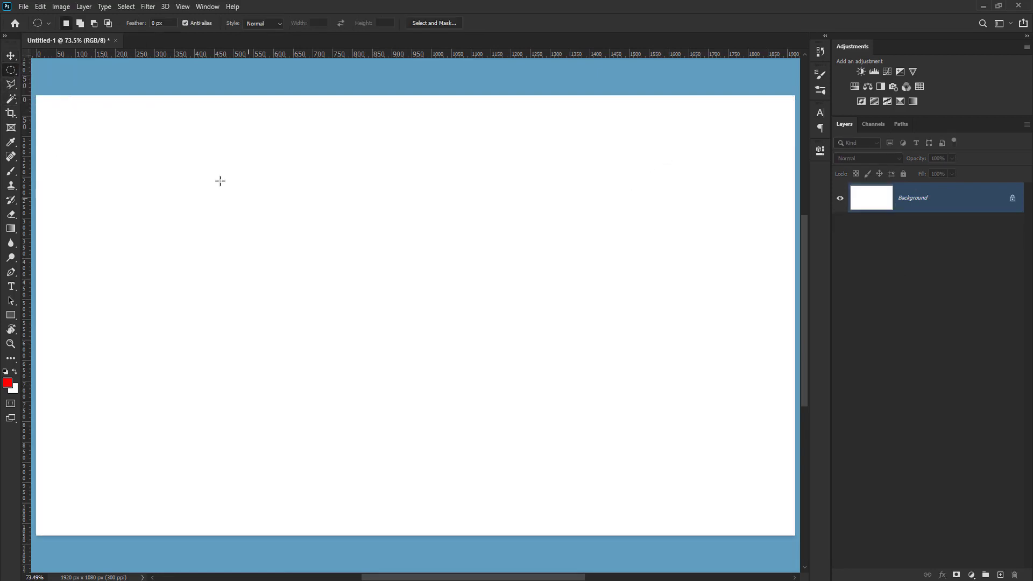
left_click_drag(195, 167, 672, 380)
left_click(1000, 575)
key("alt+BackSpace")
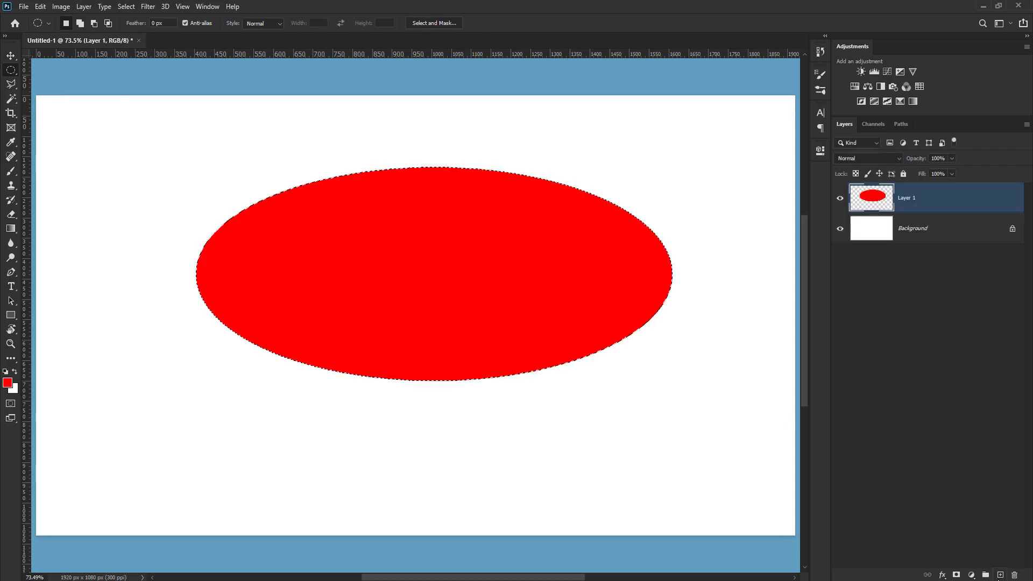
key("ctrl+d")
- Draw a rough elliptical marquee over the red ellipse and start Transform Selection on it
left_click_drag(421, 264, 657, 373)
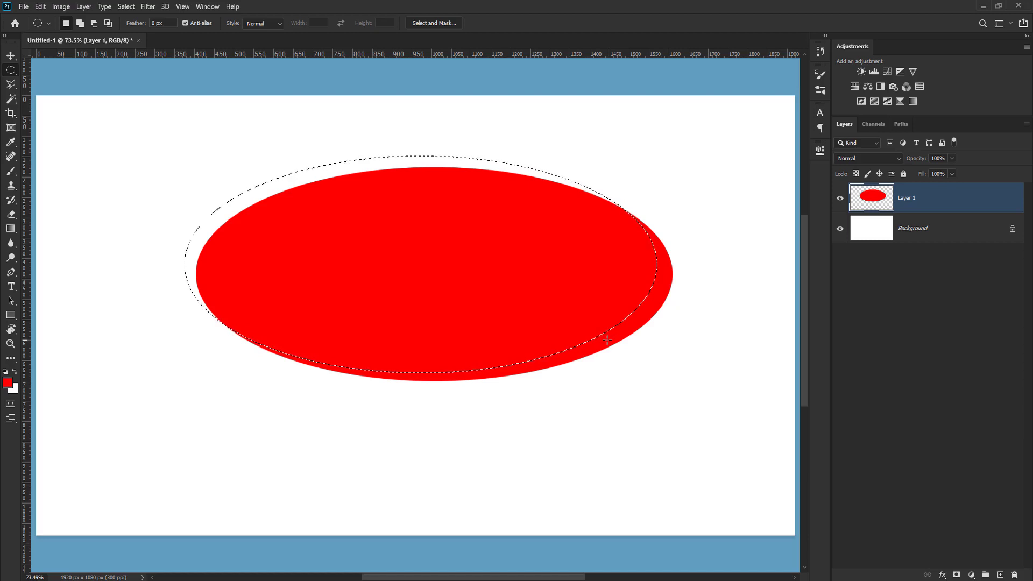
left_click(126, 7)
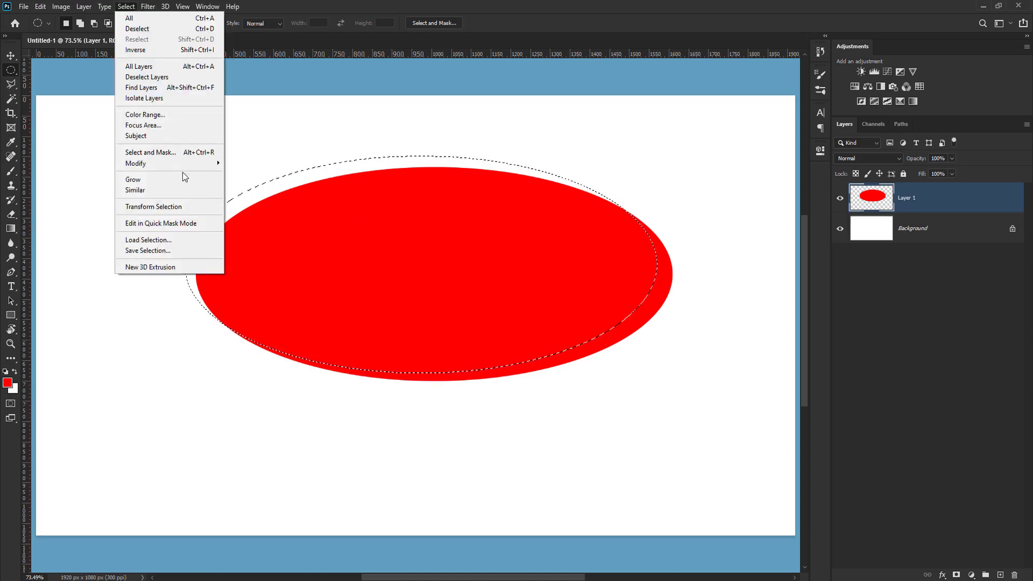
left_click(203, 212)
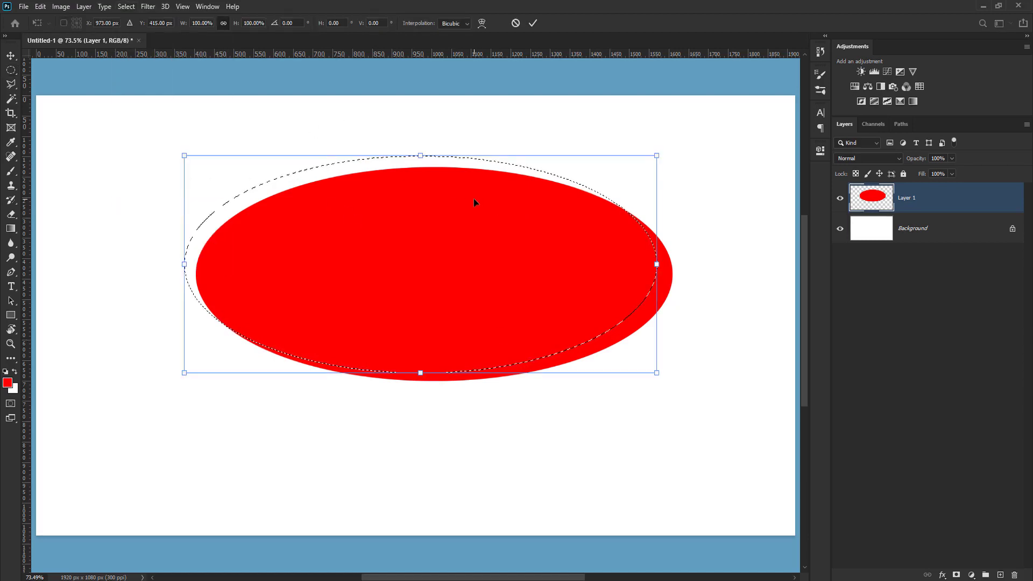
- Move the selection to about X 1013 px, Y 434 px so its right and bottom edges meet the red ellipse
left_click_drag(473, 202, 487, 209)
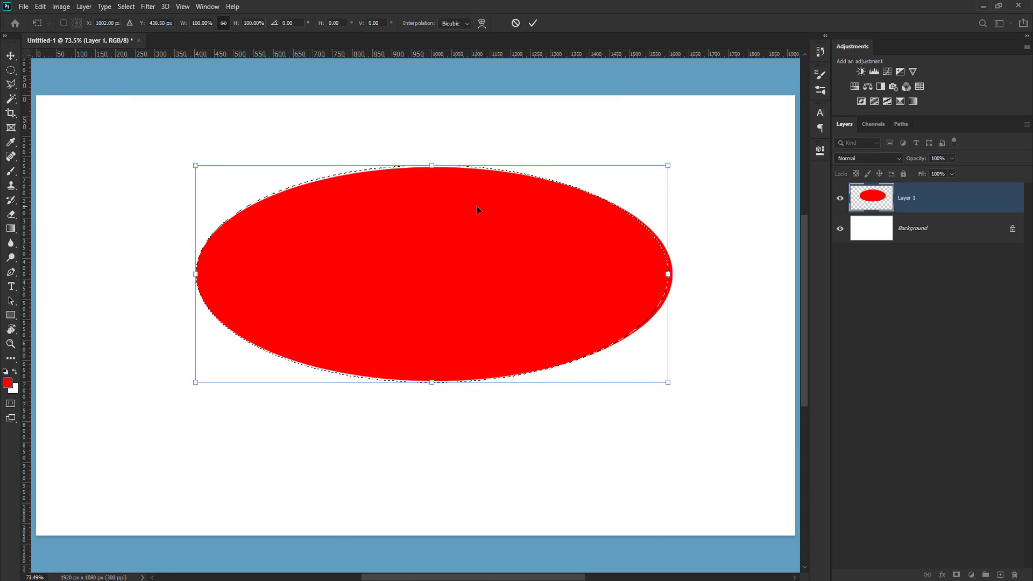
key("Up")
key("Up")
key("Up")
key("Right")
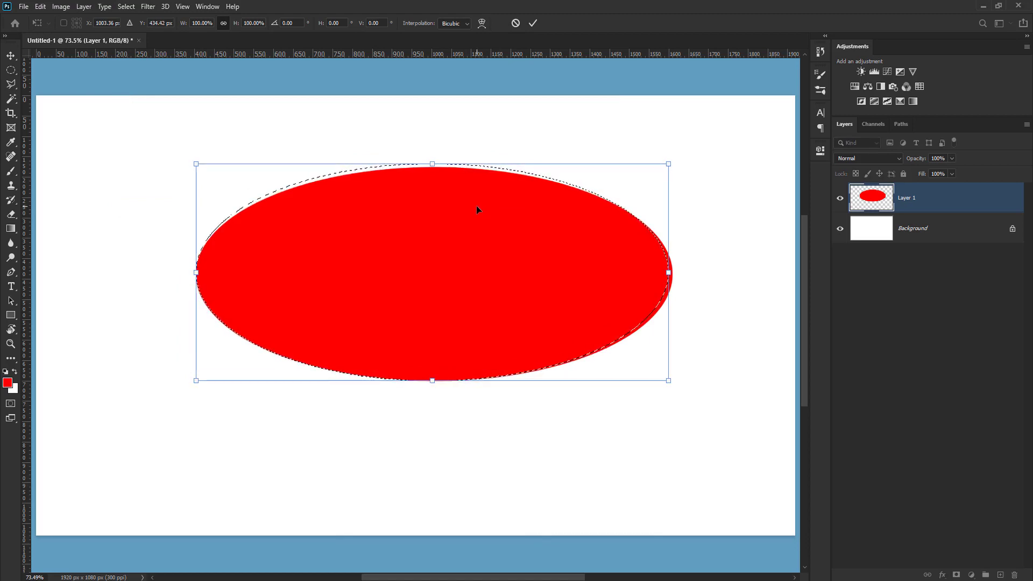
key("Right")
key("Right")
key("Right")
key("Right")
key("Right")
key("Right")
key("Right")
key("Right")
key("Right")
key("Right")
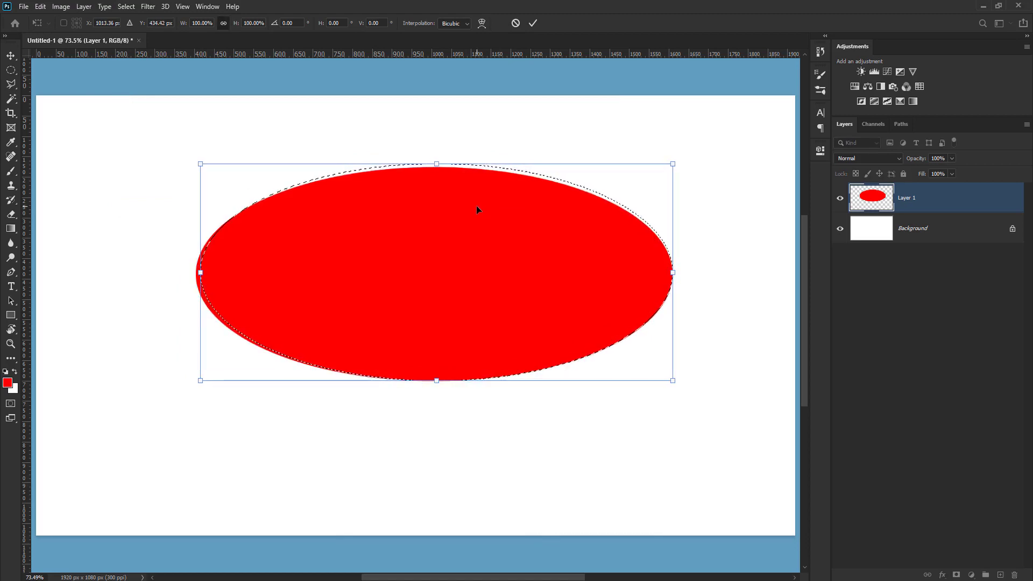
- Extend the selection's left edge outward about 11 px to the red ellipse's left edge
scroll(148, 92, "up", 6)
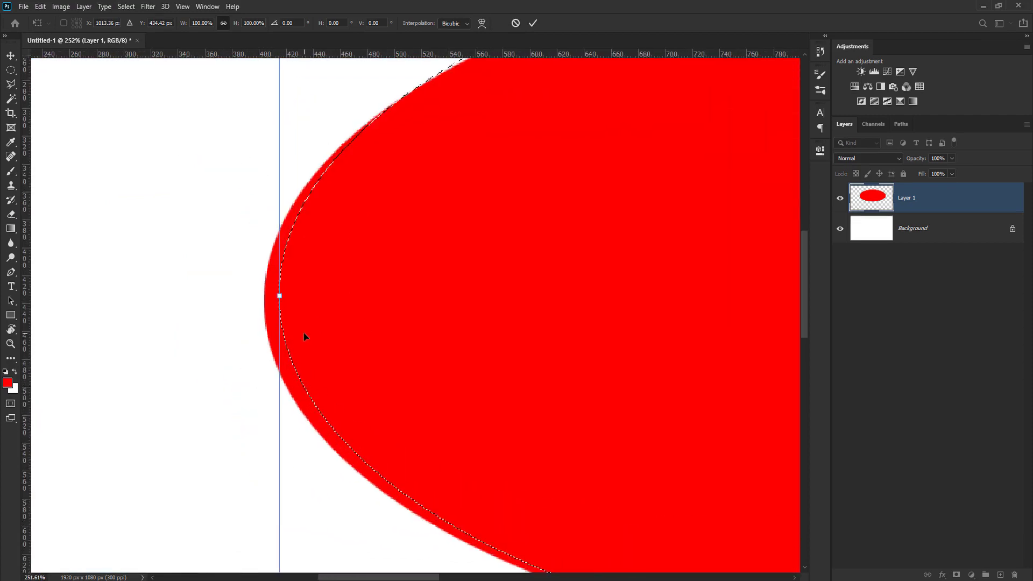
left_click_drag(279, 296, 265, 298)
scroll(415, 321, "down", 3)
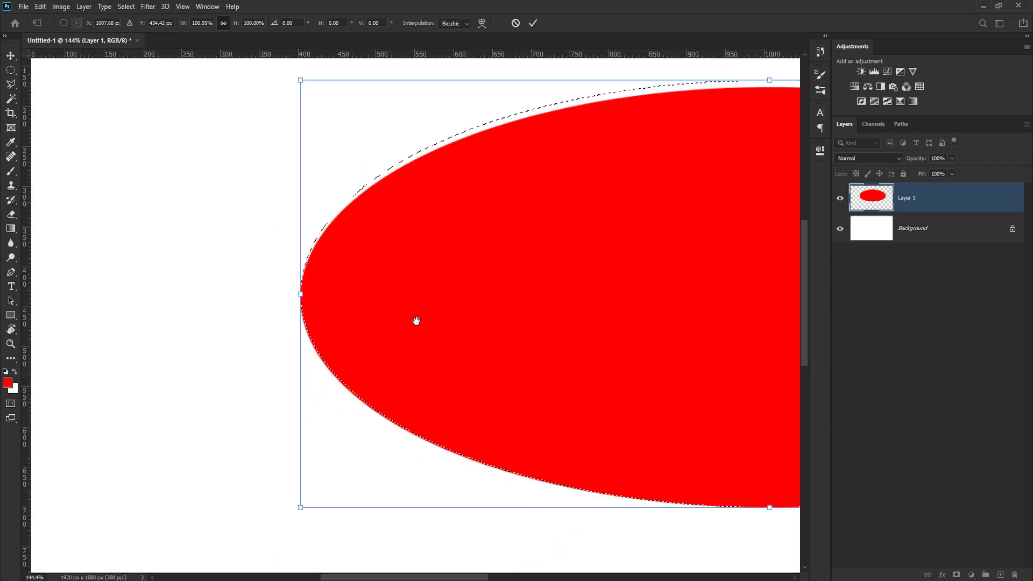
- Move the selection's top edge down about 9 px onto the red ellipse's top edge
left_click_drag(415, 320, 106, 429)
scroll(436, 228, "up", 5)
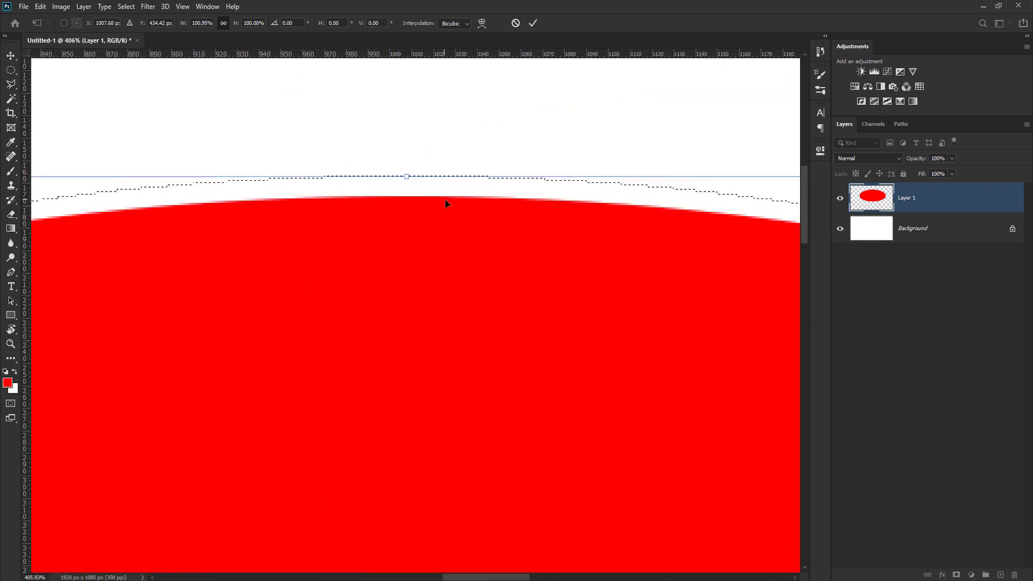
left_click_drag(410, 177, 411, 195)
scroll(395, 292, "down", 5)
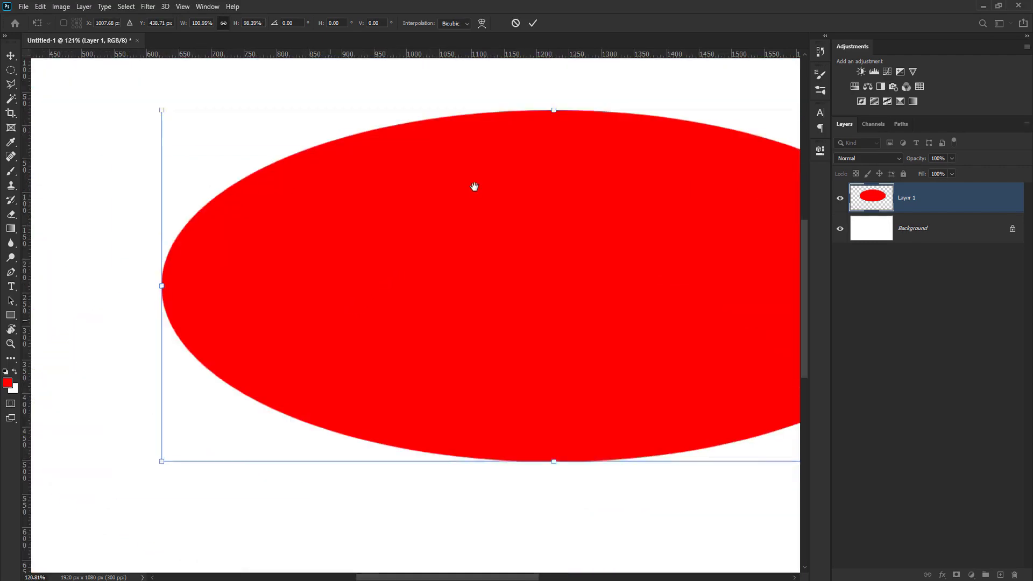
- Check the selection along the red ellipse's bottom edge, apply the selection transform and add a new layer
scroll(364, 143, "up", 5)
scroll(367, 133, "down", 6)
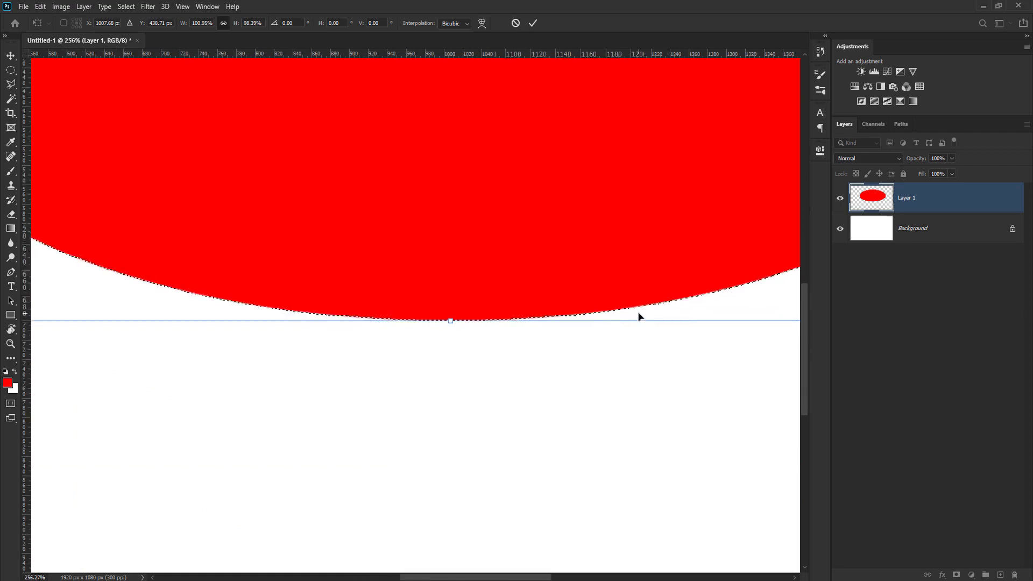
scroll(639, 317, "up", 3)
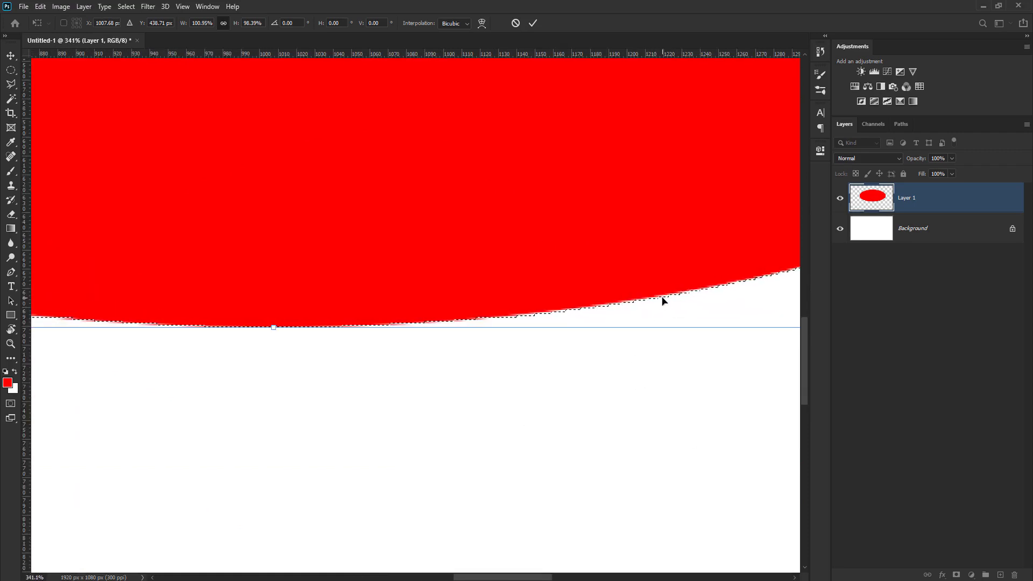
key("Return")
scroll(651, 315, "down", 6)
scroll(650, 313, "down", 4)
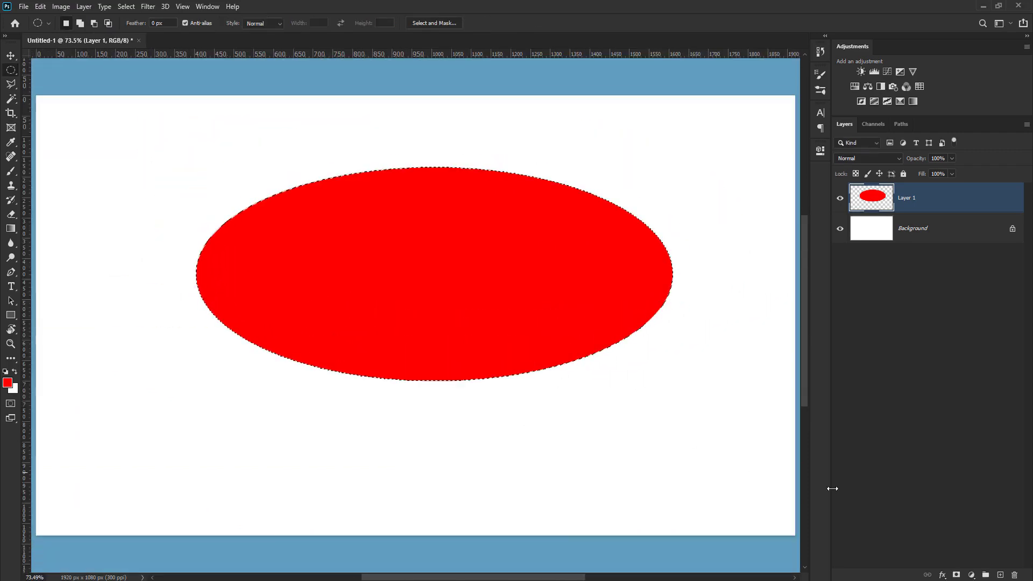
left_click(1002, 574)
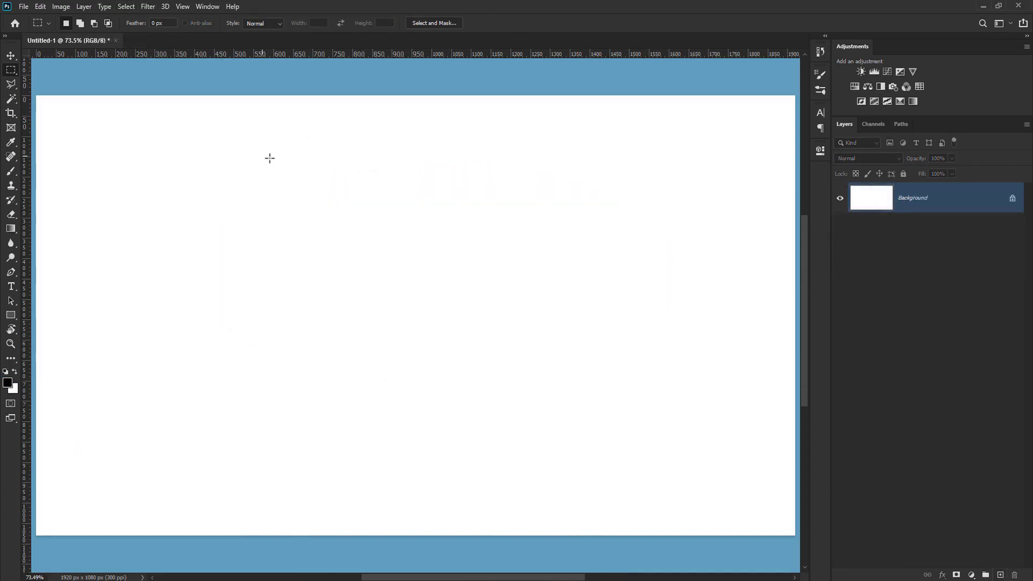
- Draw a rectangular marquee about 660 px wide and 680 px tall on the blank canvas and start Transform Selection
left_click_drag(130, 149, 392, 417)
left_click(134, 8)
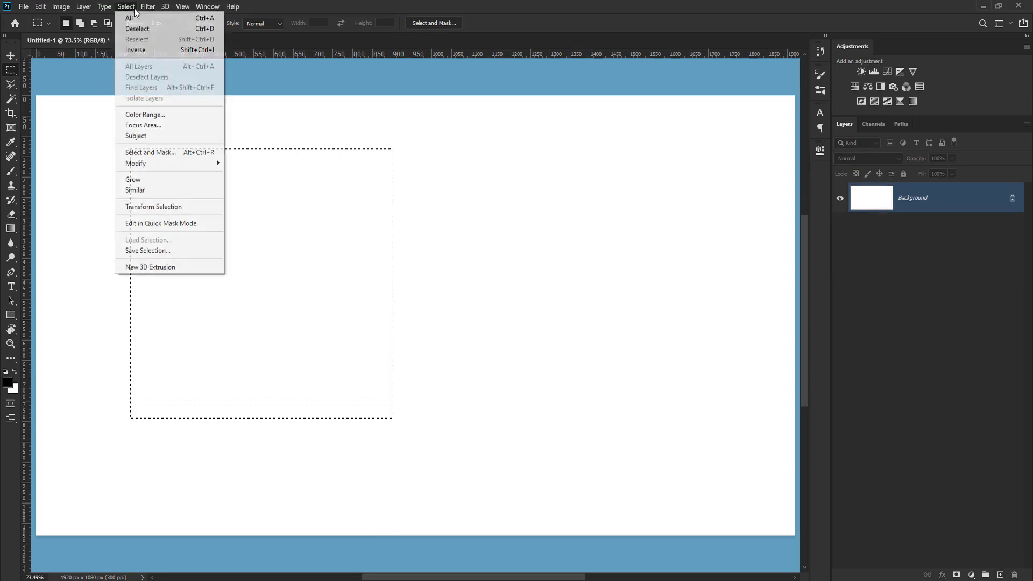
left_click(163, 211)
- Skew the selection by moving its upper-right corner inward along the top edge, and undo the skew
right_click(286, 194)
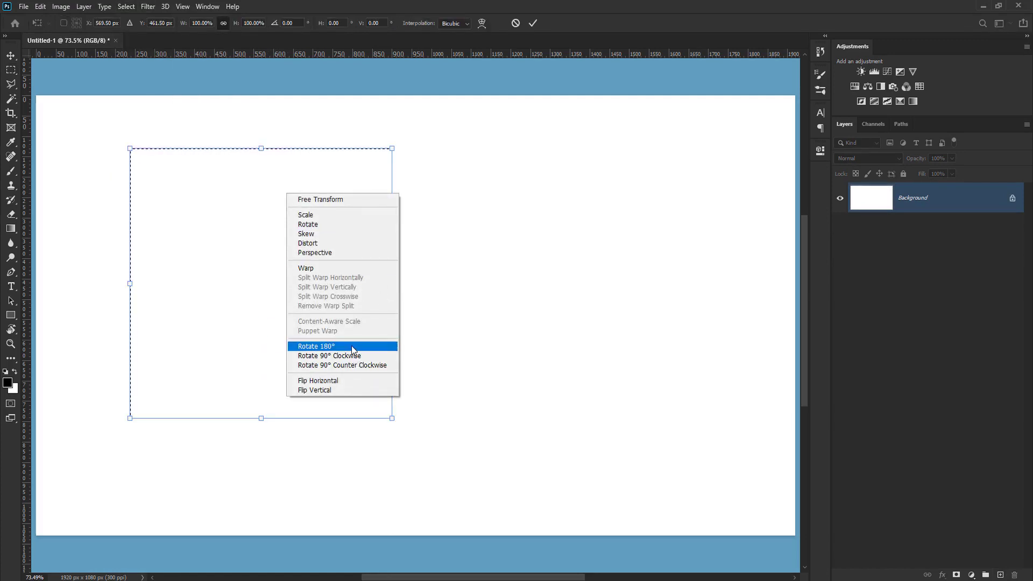
left_click(323, 233)
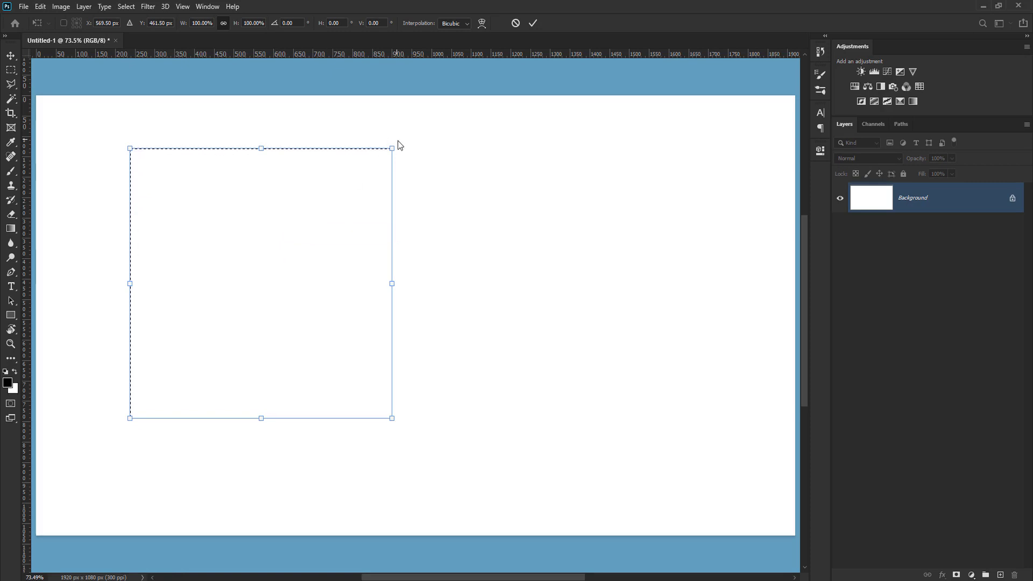
left_click_drag(387, 155, 303, 220)
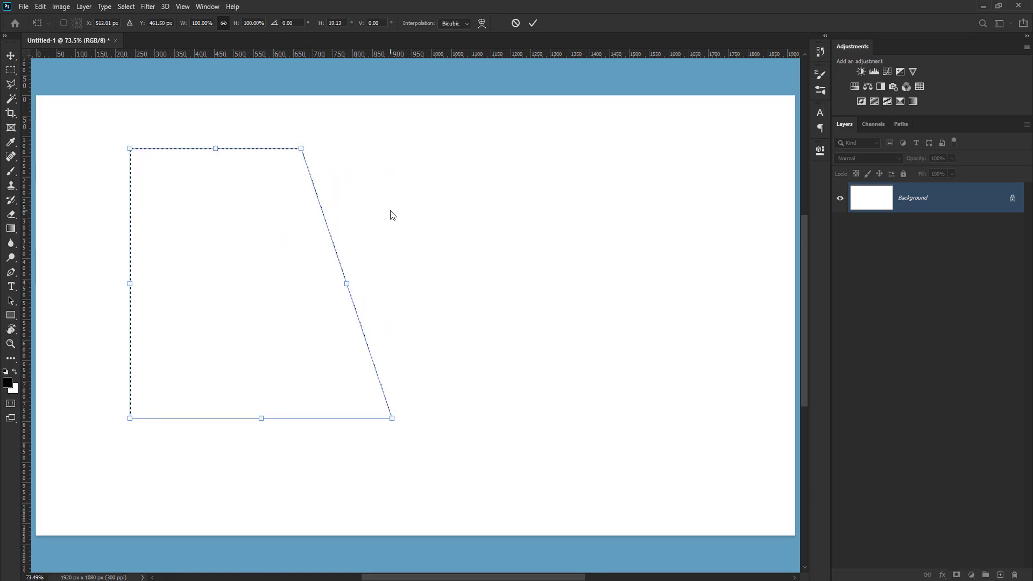
key("ctrl+z")
- Distort the selection by moving its upper-right and lower-left corners inward, and undo both corner moves
right_click(325, 205)
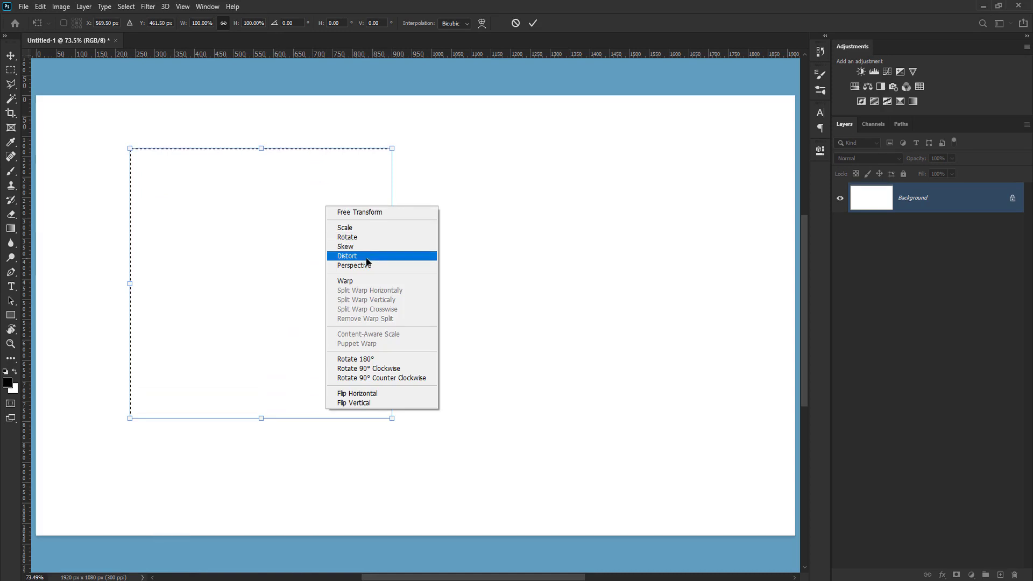
left_click(366, 248)
left_click_drag(392, 149, 261, 269)
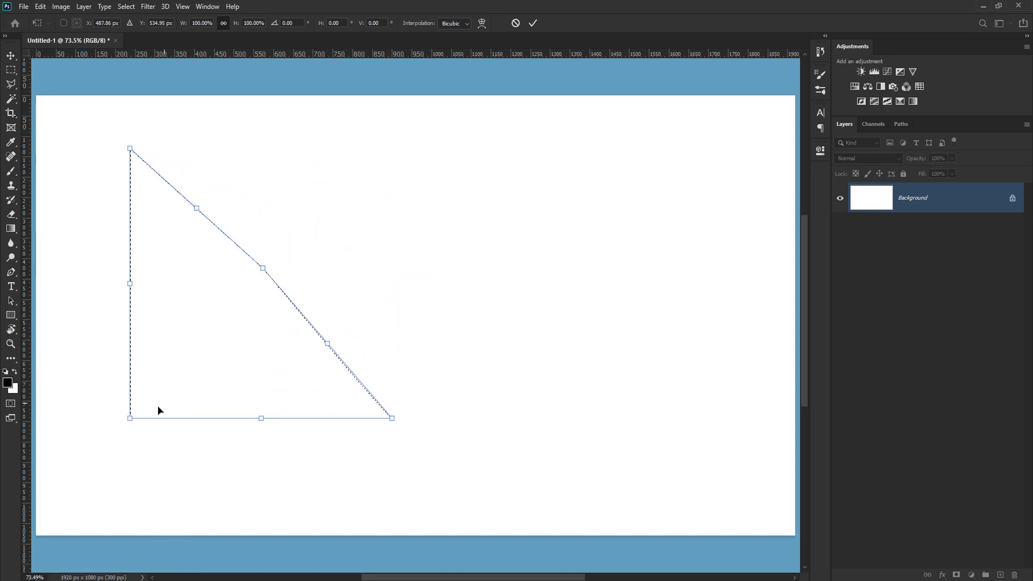
left_click_drag(130, 422, 254, 311)
key("ctrl+z")
key("ctrl+z")
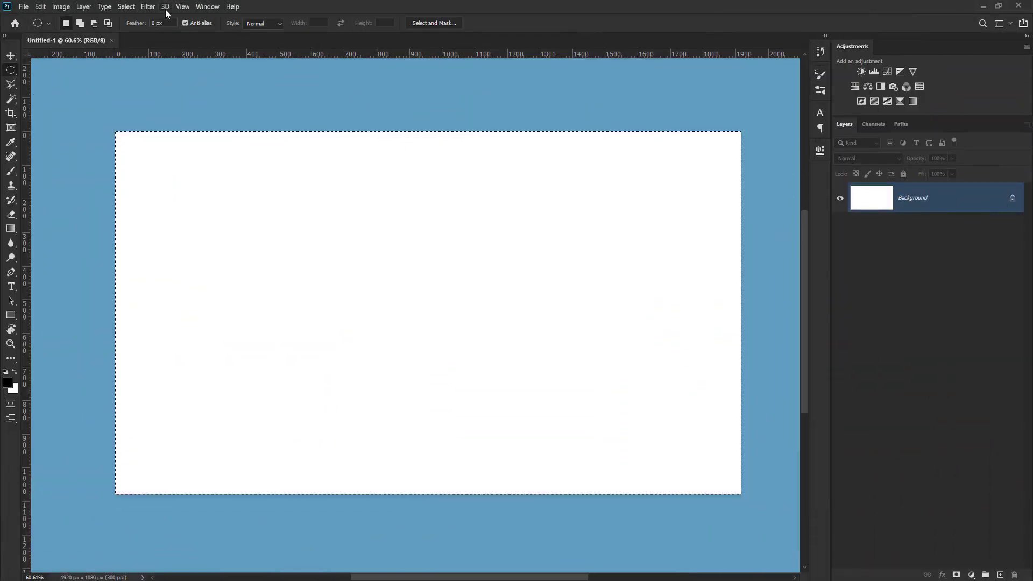
- Open the Border modification for the selection around the whole canvas
left_click(135, 8)
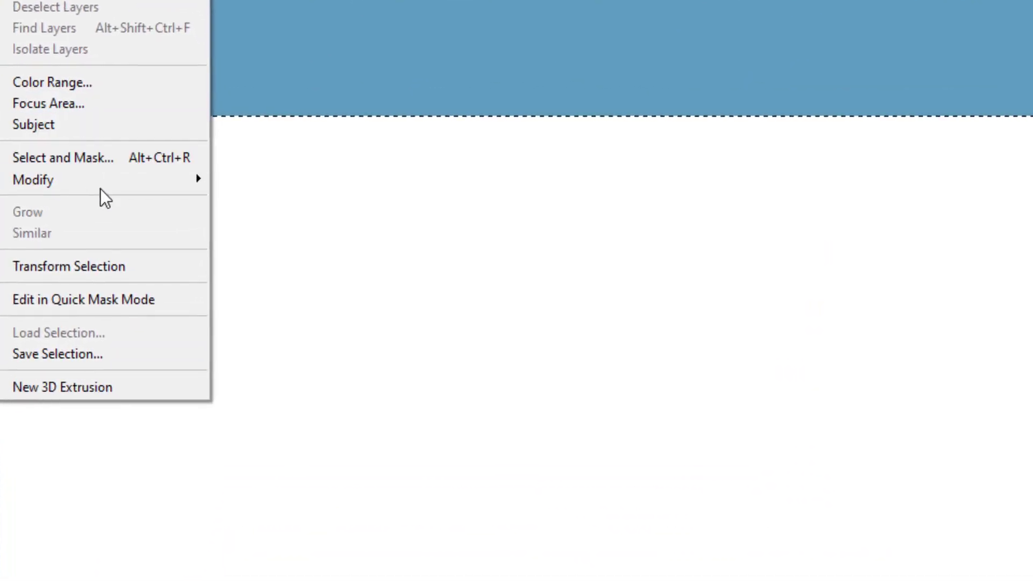
mouse_move(178, 170)
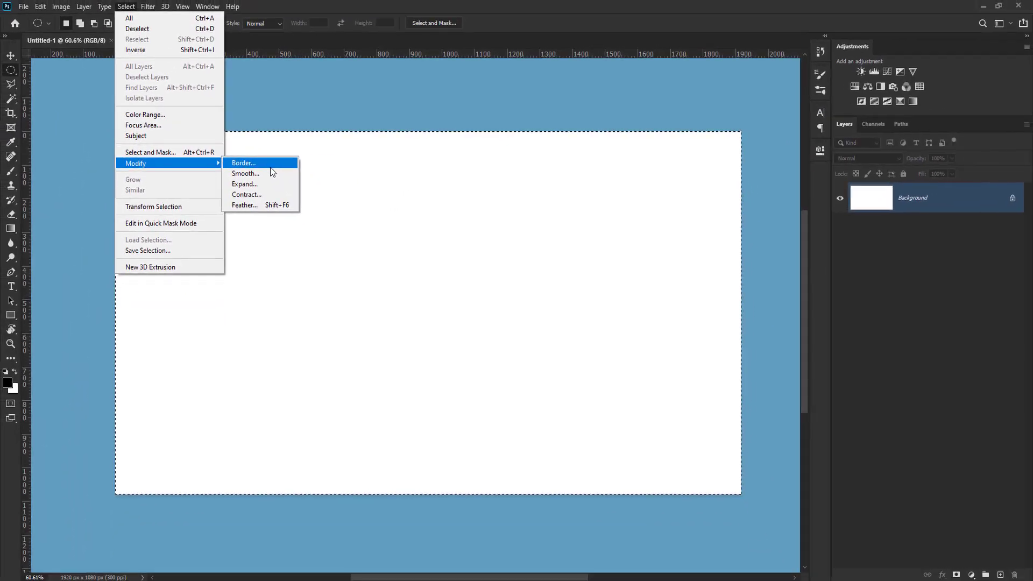
left_click(270, 167)
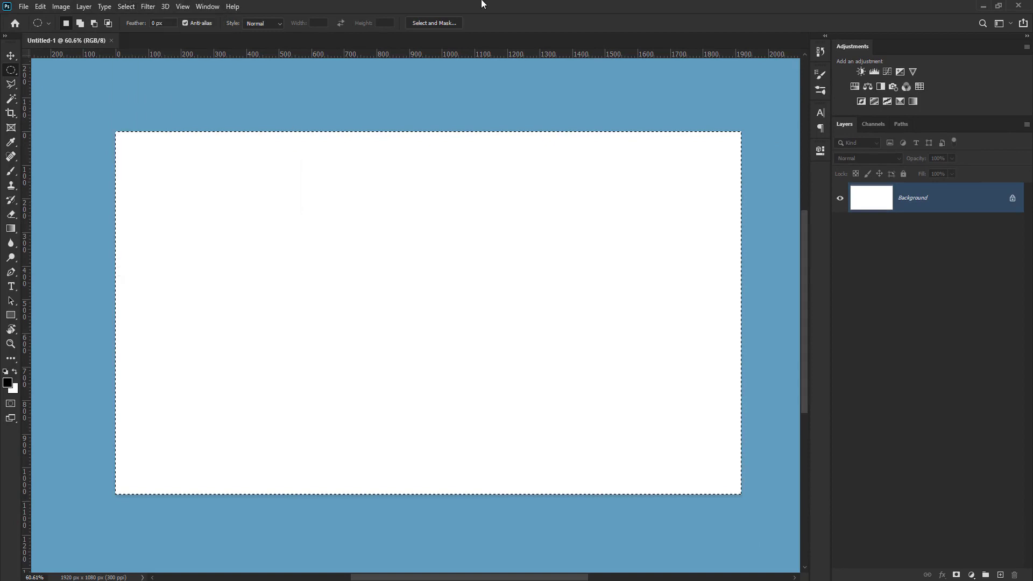
- Draw a nearly circular elliptical marquee about 800 px wide and 820 px tall in the middle of the canvas
left_click_drag(291, 191, 595, 457)
scroll(490, 250, "up", 6)
scroll(489, 250, "down", 5)
left_click_drag(477, 272, 477, 270)
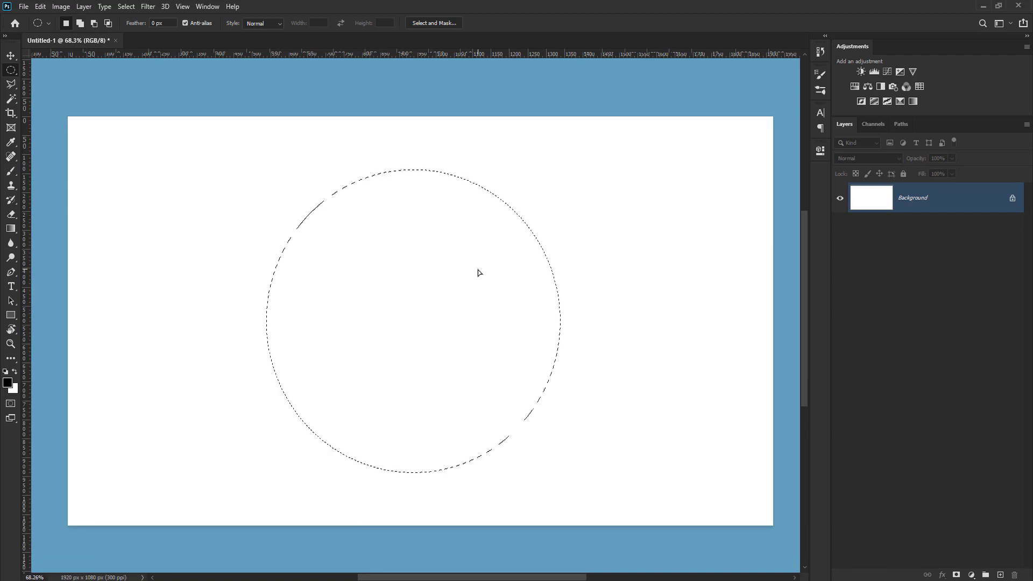
- Add a new layer, fill the elliptical selection with black on it, and deselect
scroll(480, 263, "up", 8)
left_click_drag(424, 143, 519, 366)
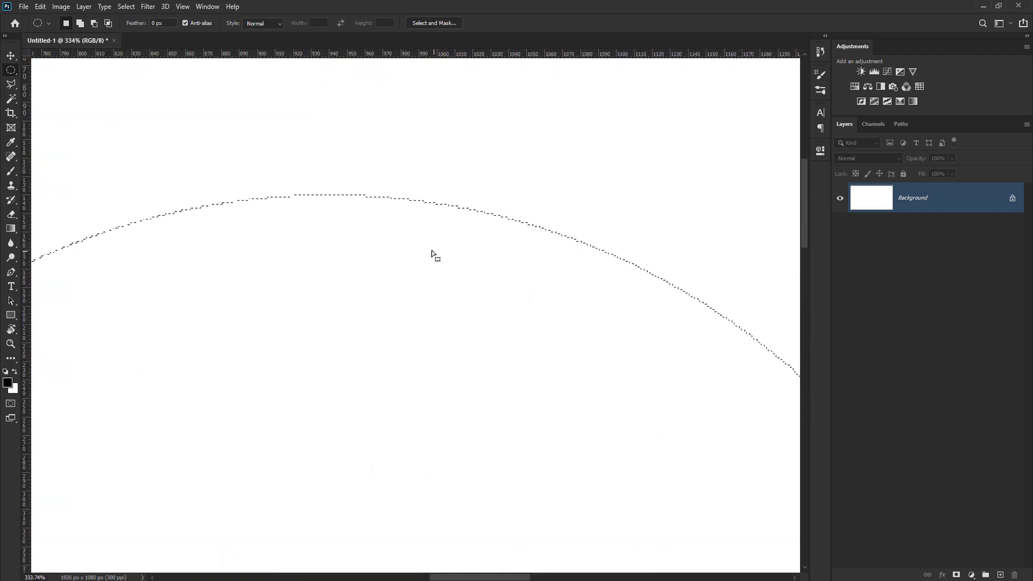
scroll(467, 289, "down", 4)
scroll(469, 290, "down", 4)
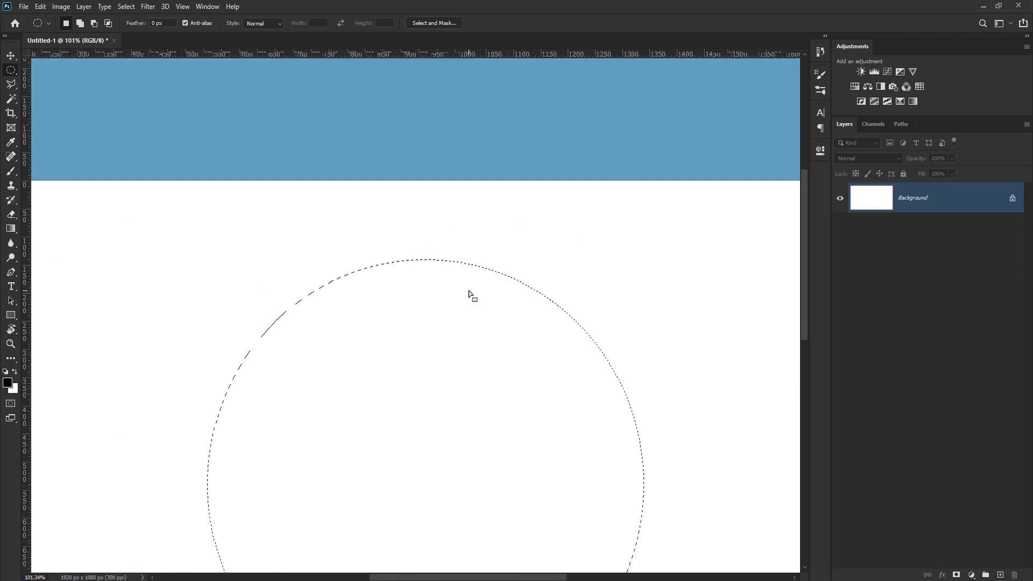
scroll(469, 290, "up", 3)
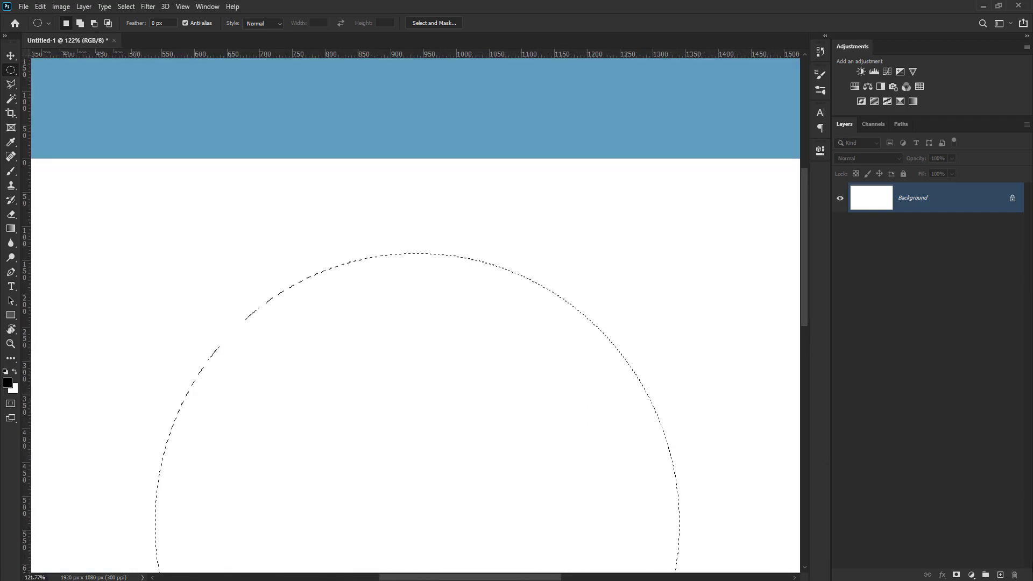
left_click(1001, 575)
key("alt+BackSpace")
key("ctrl+d")
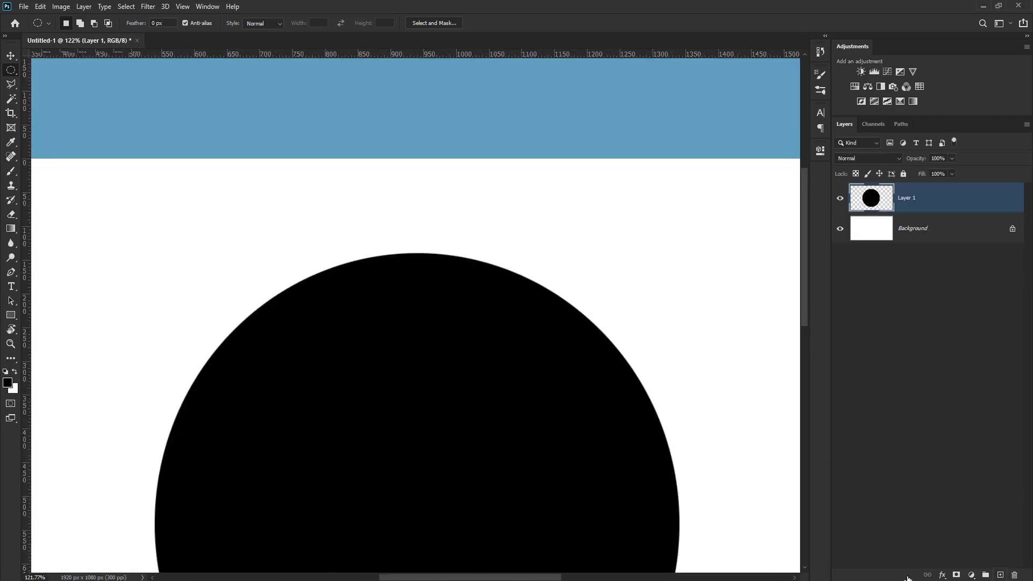
- Reselect the ellipse and delete the black fill inside it from Layer 1
key("ctrl+shift+d")
key("Delete")
scroll(411, 281, "up", 5)
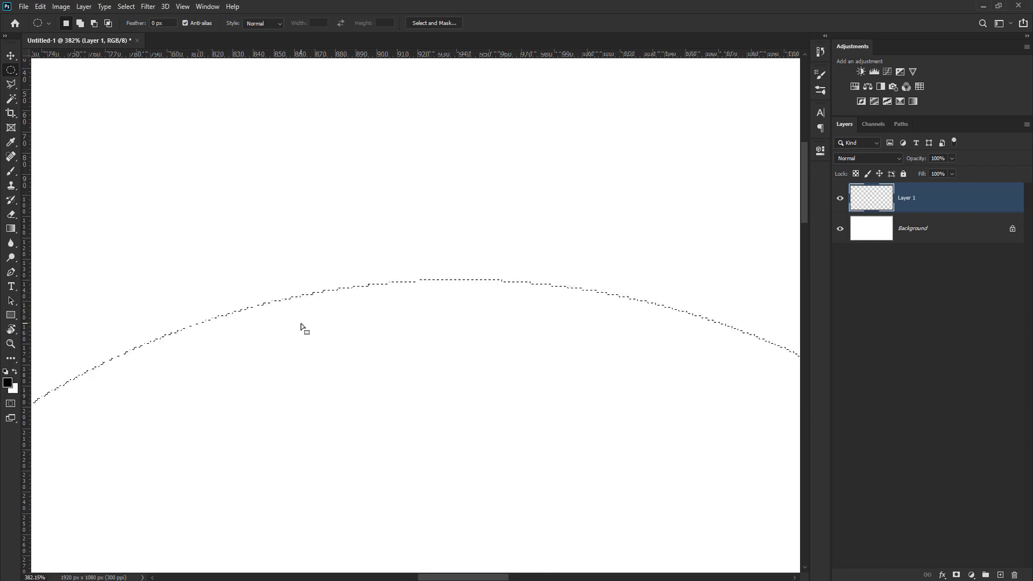
scroll(301, 305, "down", 5)
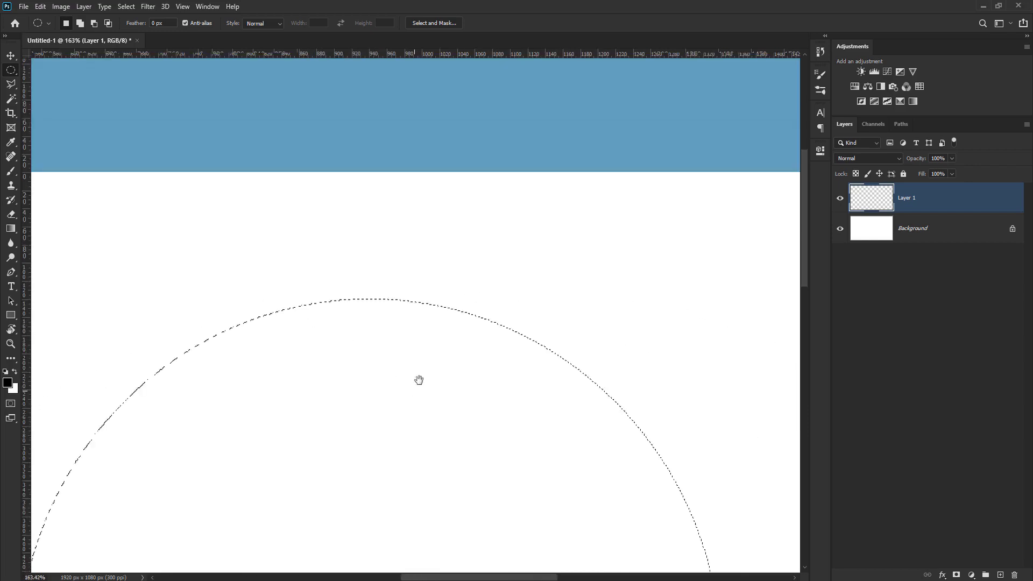
left_click_drag(417, 378, 433, 186)
scroll(433, 187, "down", 1)
- Apply the Border modification to the elliptical selection with a width of 20 pixels
left_click(126, 7)
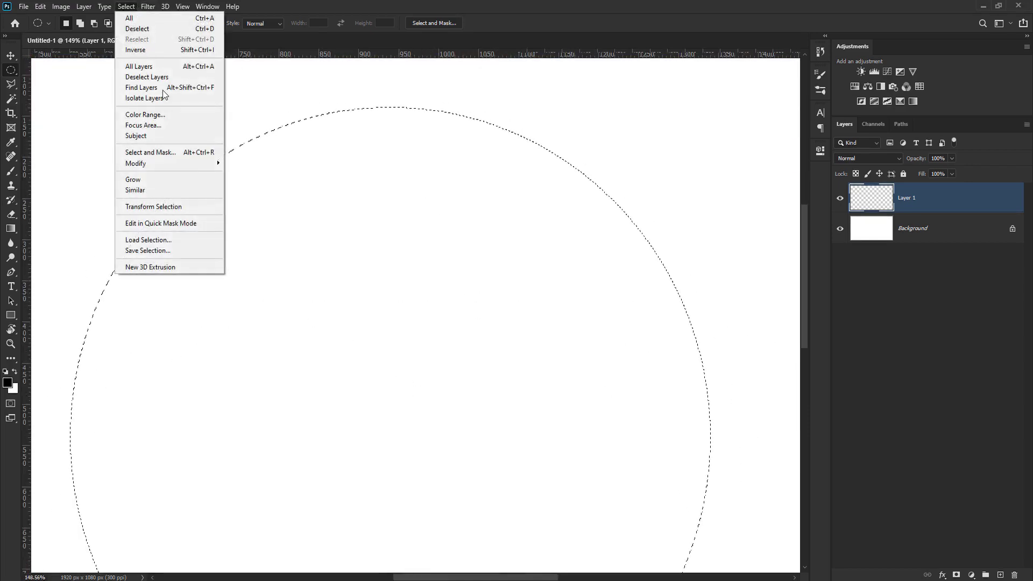
mouse_move(171, 163)
left_click(263, 163)
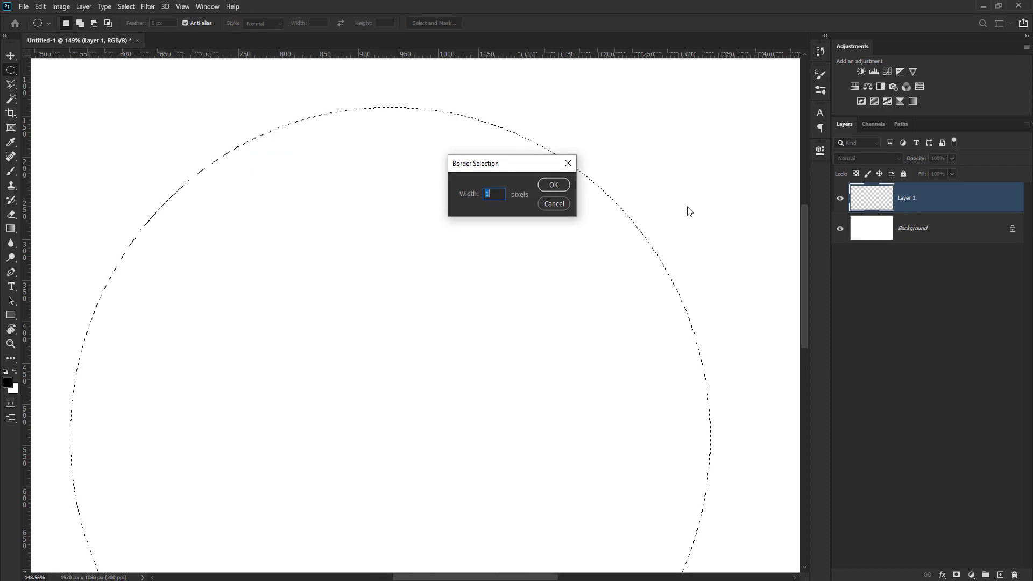
type("20")
key("Return")
- Undo and redo the border modification to compare it with the original elliptical outline
scroll(687, 210, "up", 3)
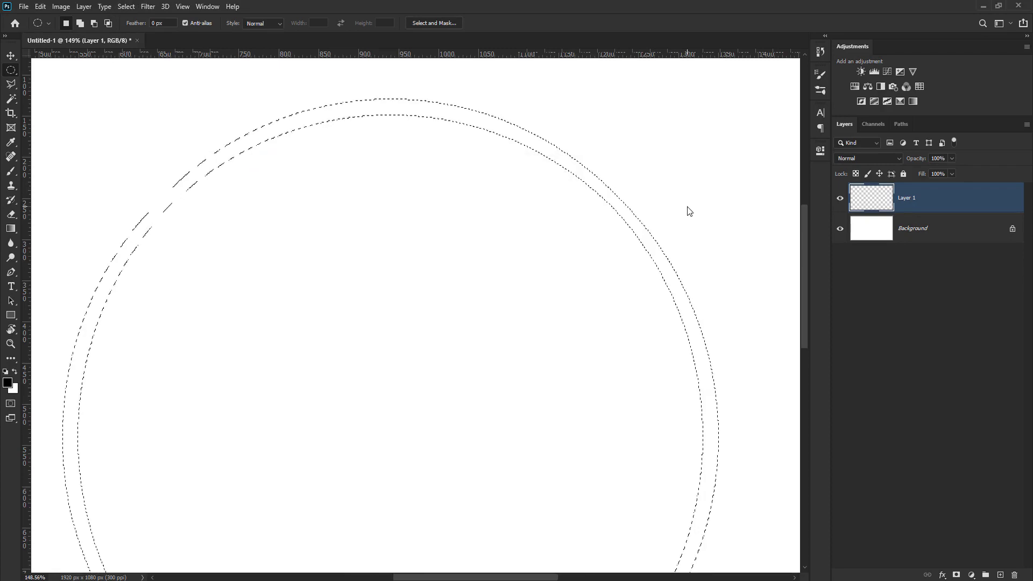
scroll(467, 156, "up", 5)
left_click_drag(468, 156, 515, 242)
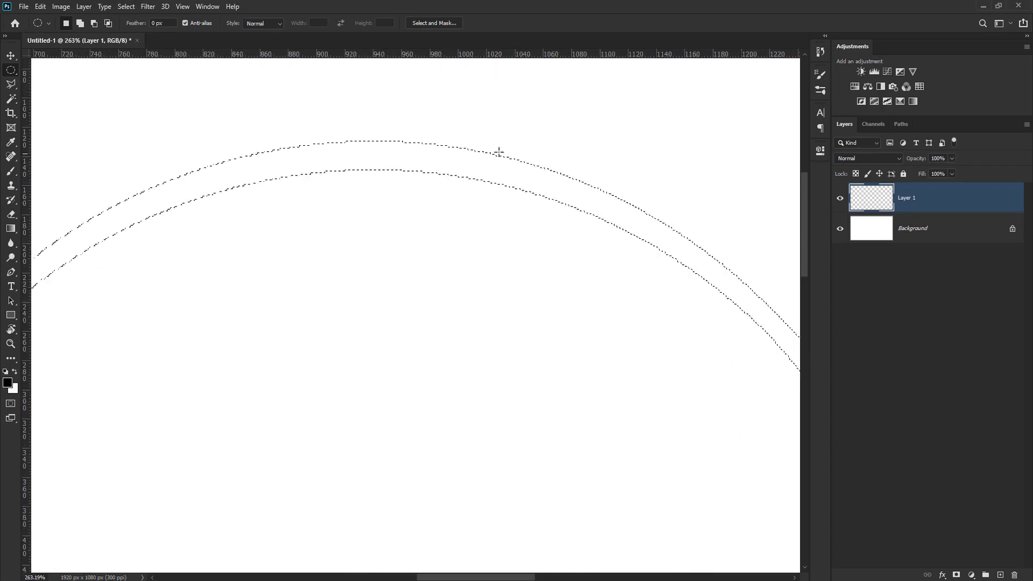
scroll(445, 135, "down", 6)
key("ctrl+z")
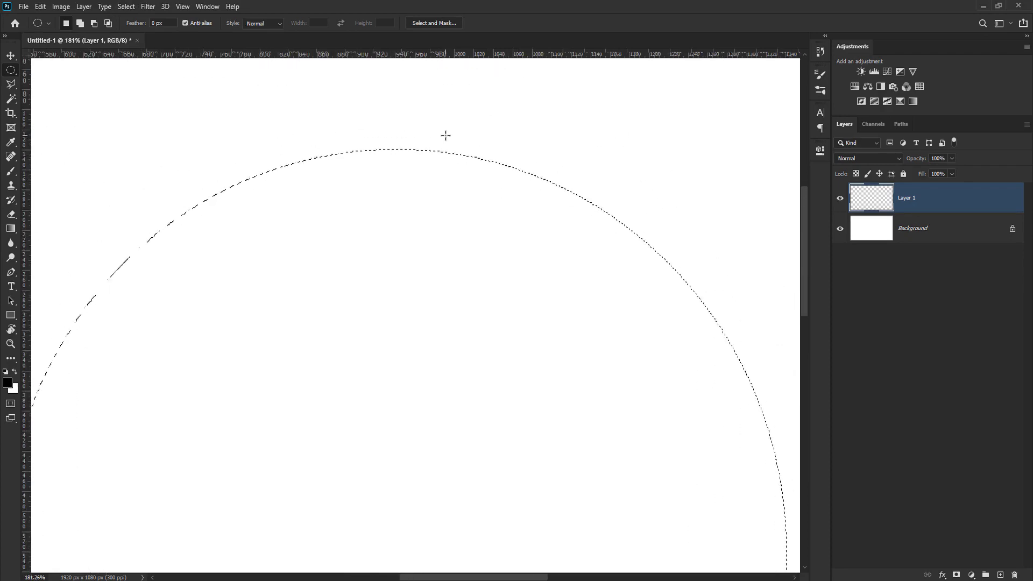
key("ctrl+shift+z")
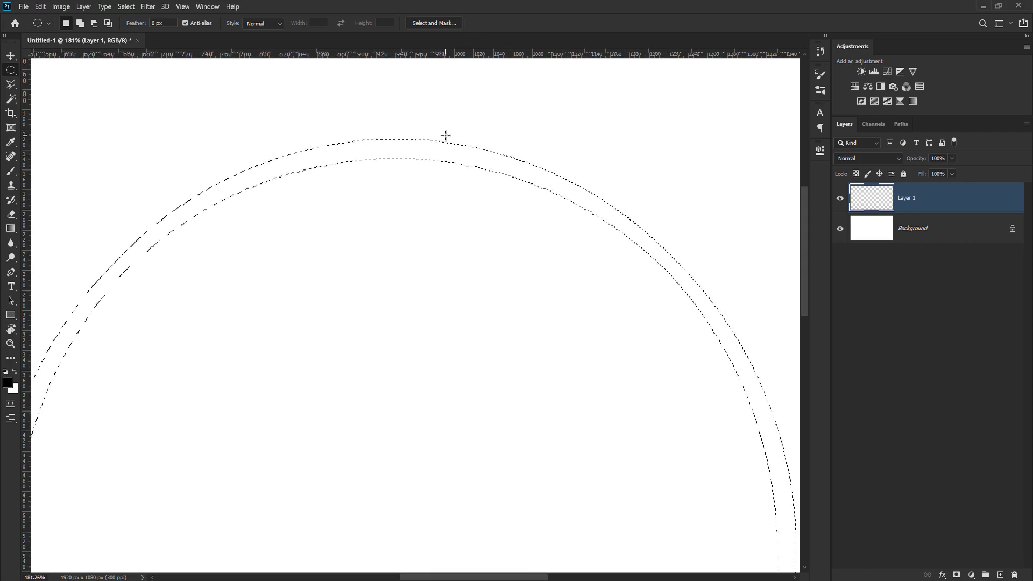
- Fill the border selection with black on Layer 1, deselect it, and examine the edges of the ring
key("alt+BackSpace")
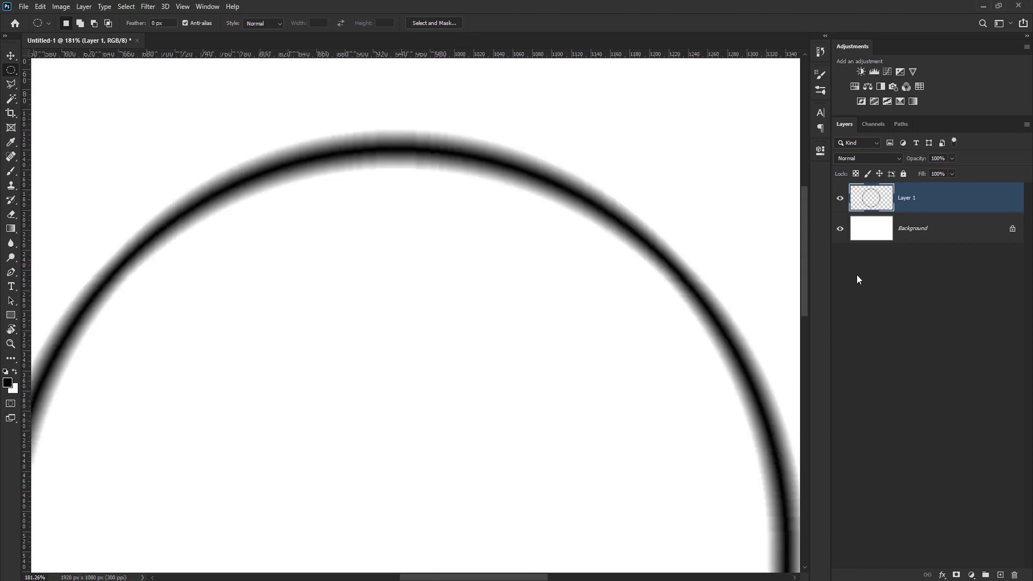
key("v")
scroll(659, 249, "down", 5)
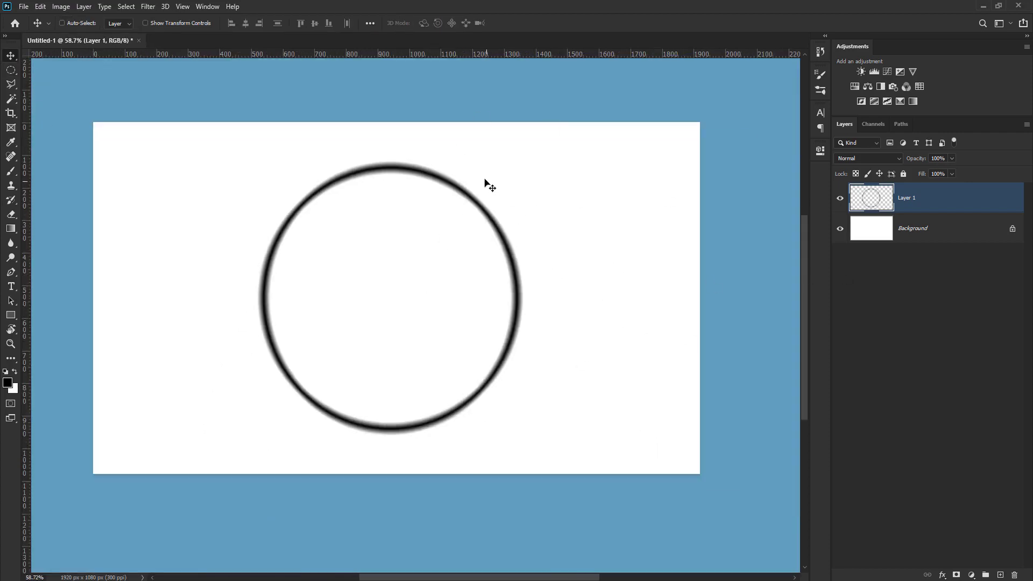
scroll(490, 185, "up", 4)
left_click_drag(465, 183, 544, 210)
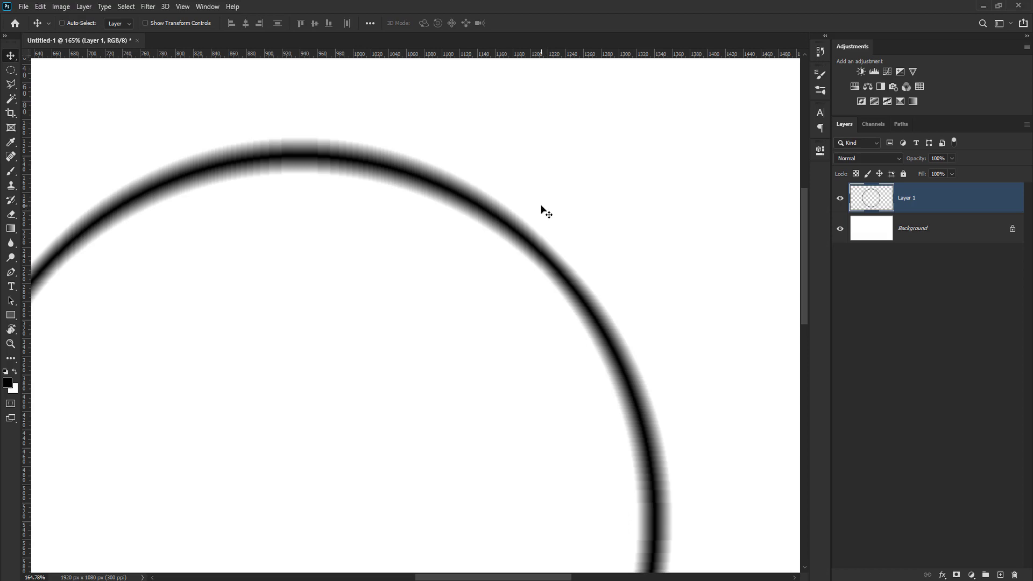
scroll(544, 212, "up", 3)
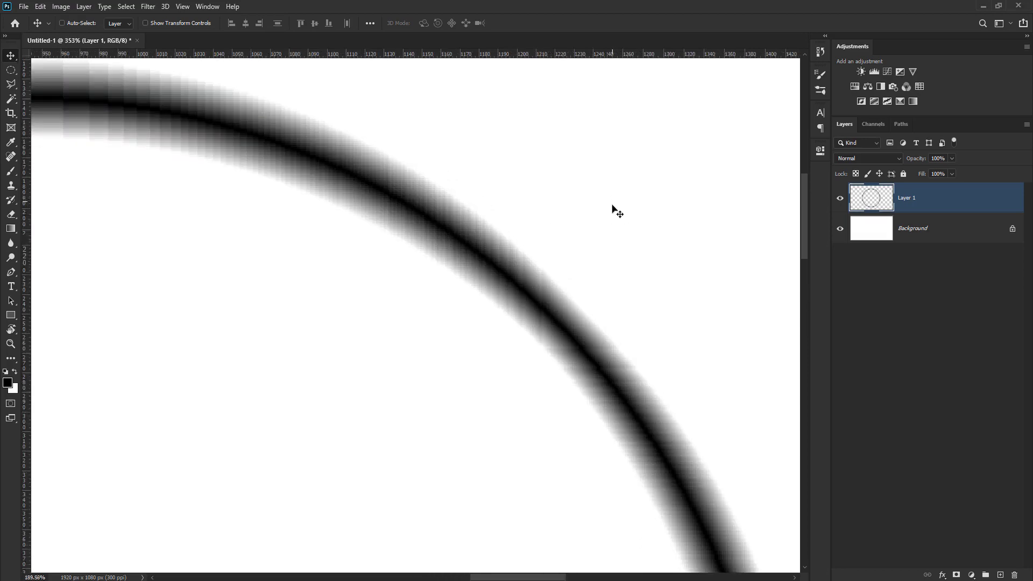
scroll(623, 209, "down", 6)
key("ctrl")
key("ctrl+0")
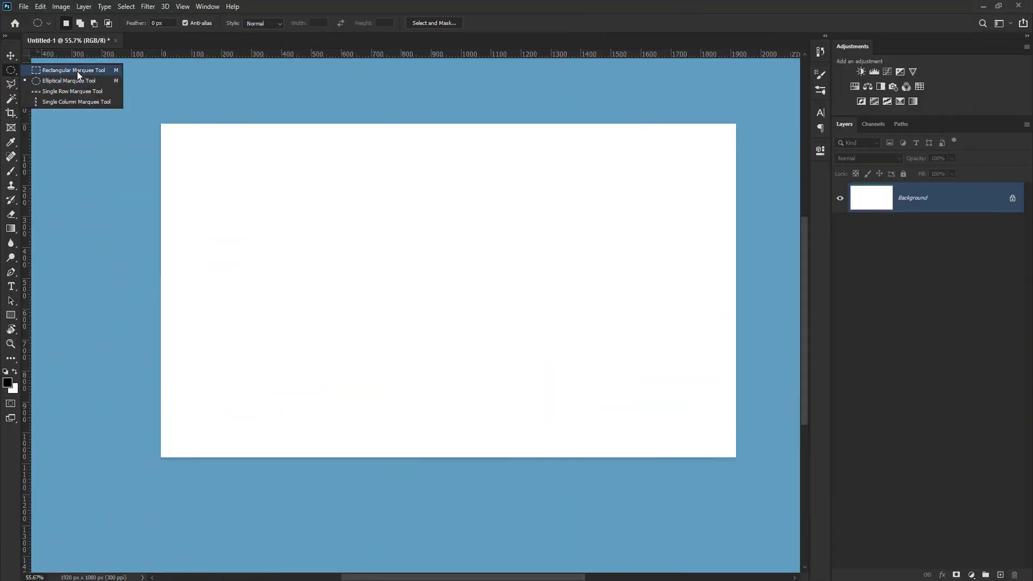
- Draw a rectangular marquee about 750 px wide and 775 px tall in the middle of the canvas
left_click(77, 71)
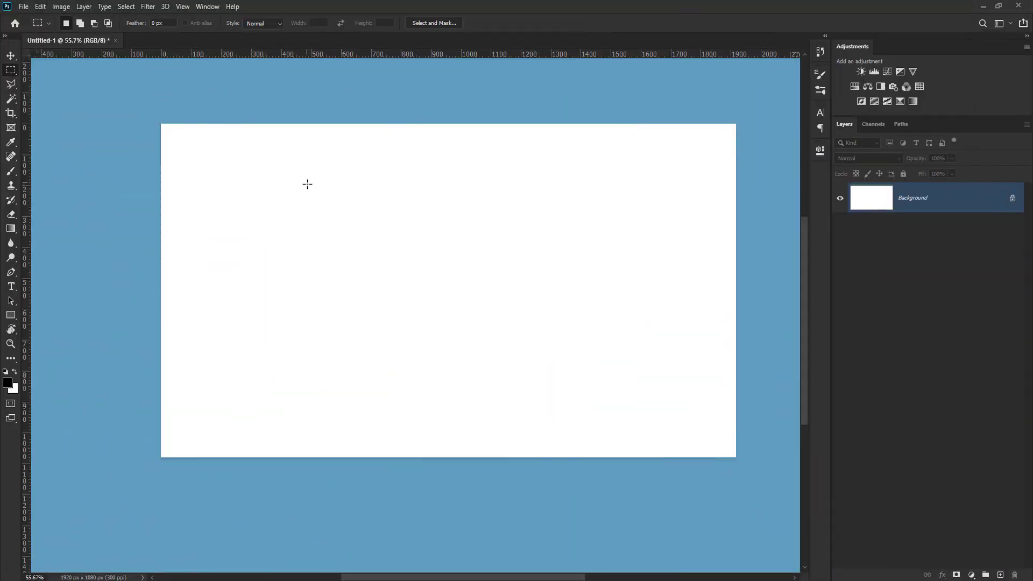
left_click_drag(307, 184, 649, 417)
scroll(542, 172, "up", 5)
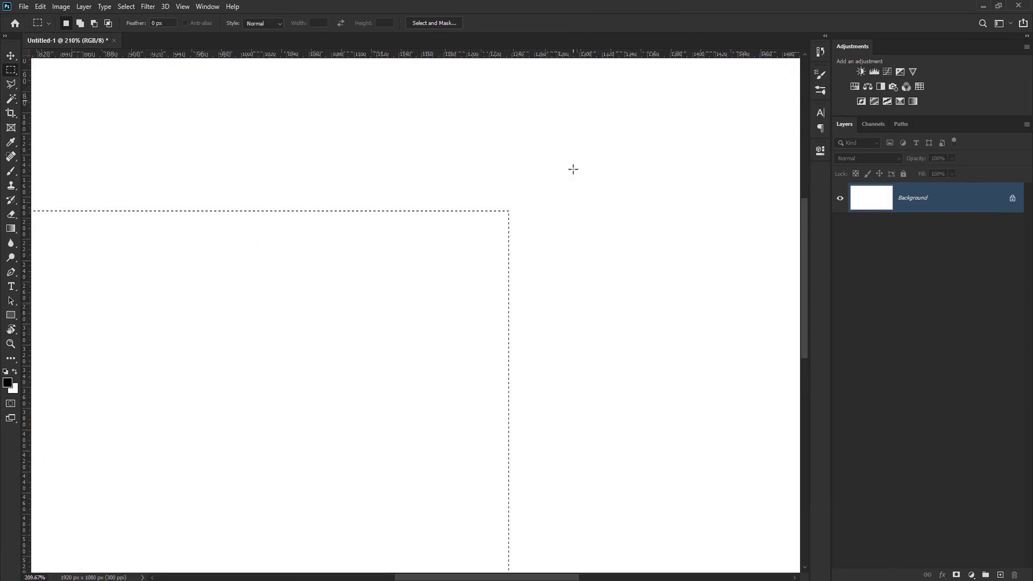
scroll(532, 216, "up", 3)
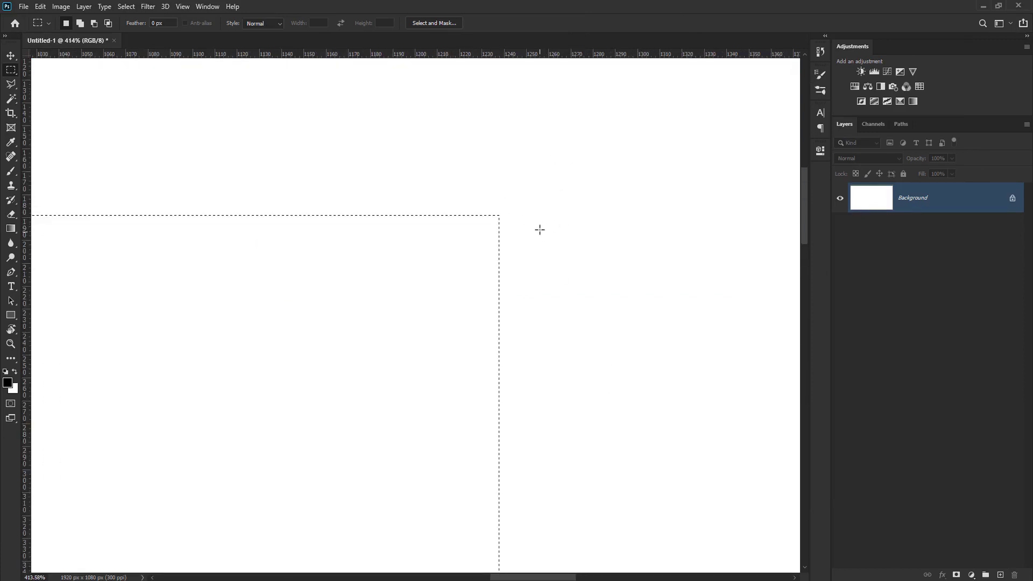
scroll(539, 230, "down", 5)
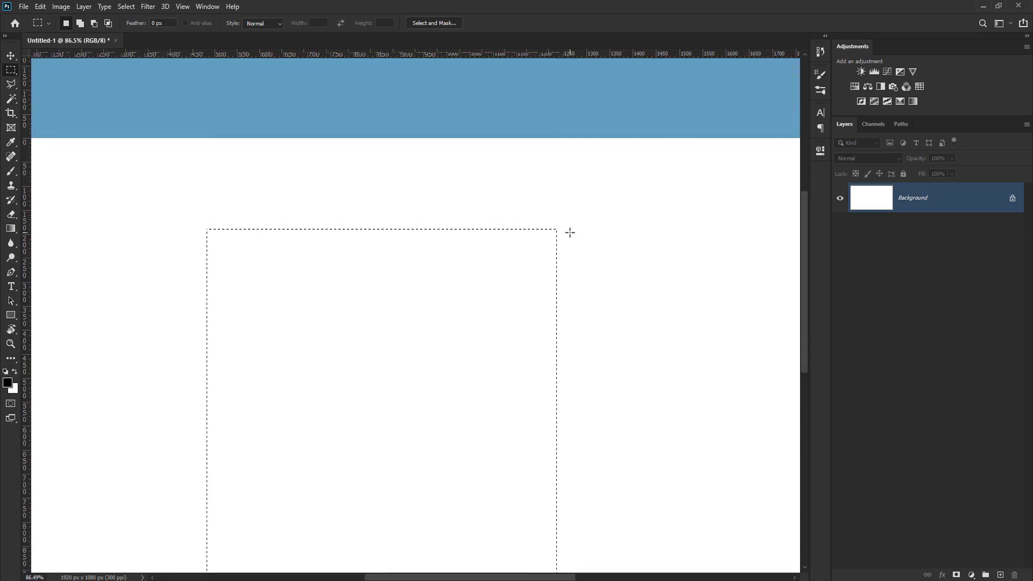
scroll(556, 233, "up", 2)
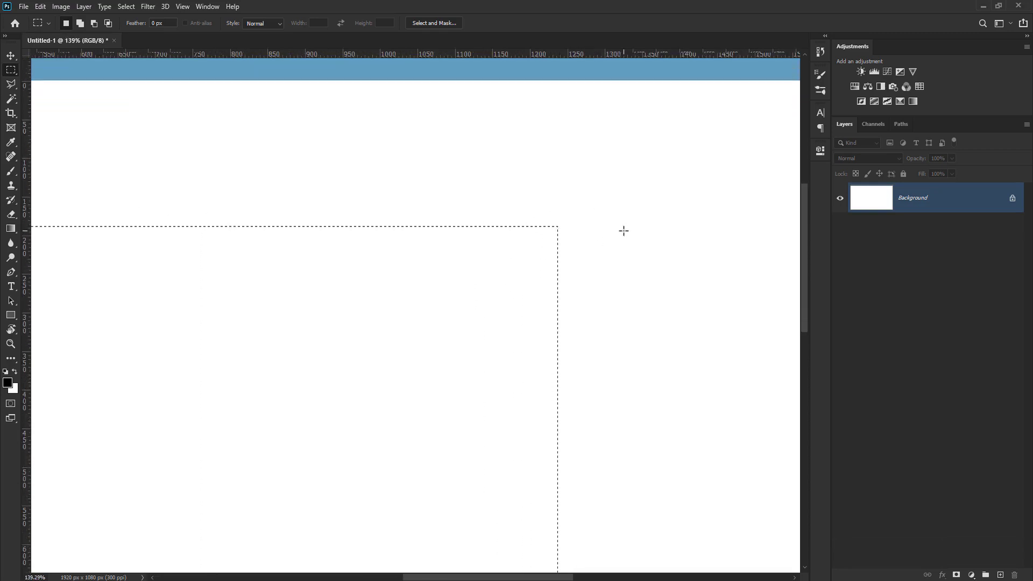
scroll(612, 250, "down", 2)
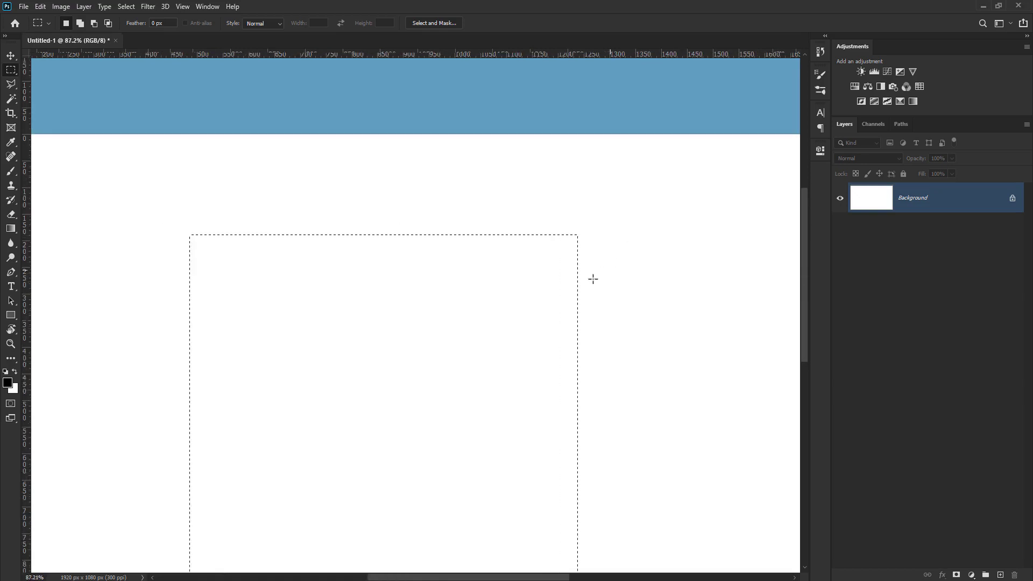
scroll(586, 277, "down", 2)
- Smooth the rectangular selection with a 20-pixel sample radius, inspect its rounded corner, and undo the smoothing
left_click(125, 6)
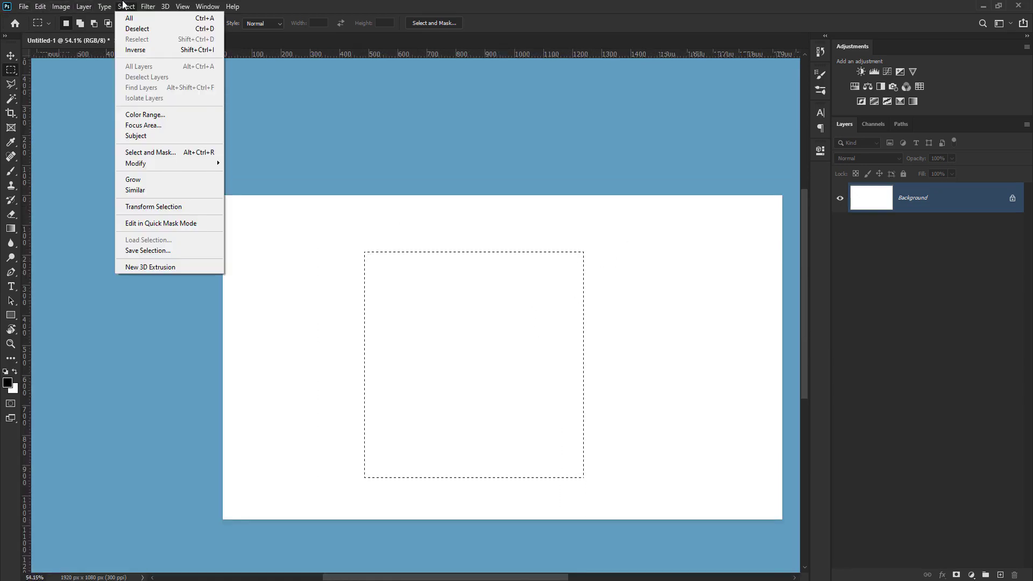
mouse_move(189, 163)
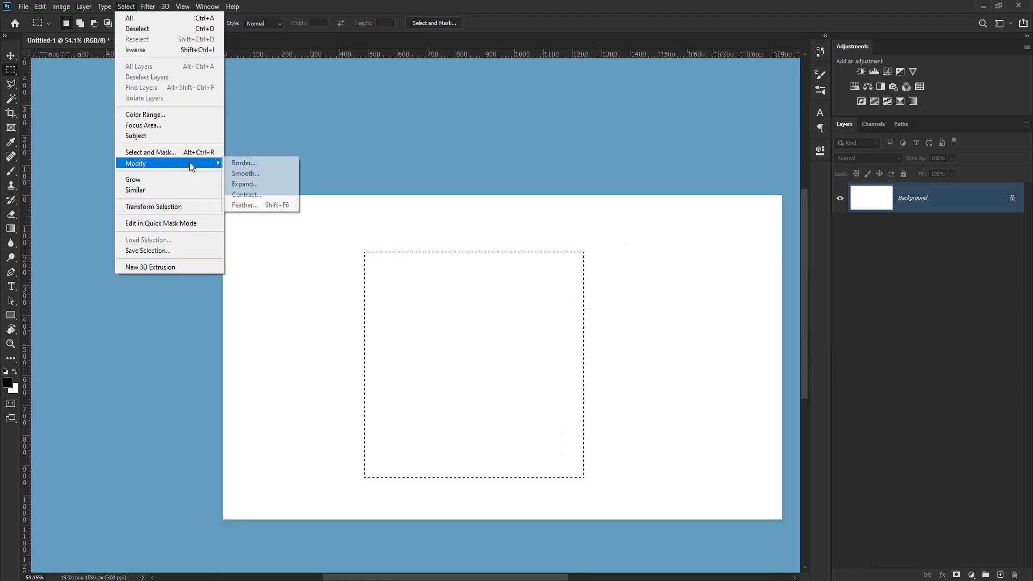
left_click(279, 170)
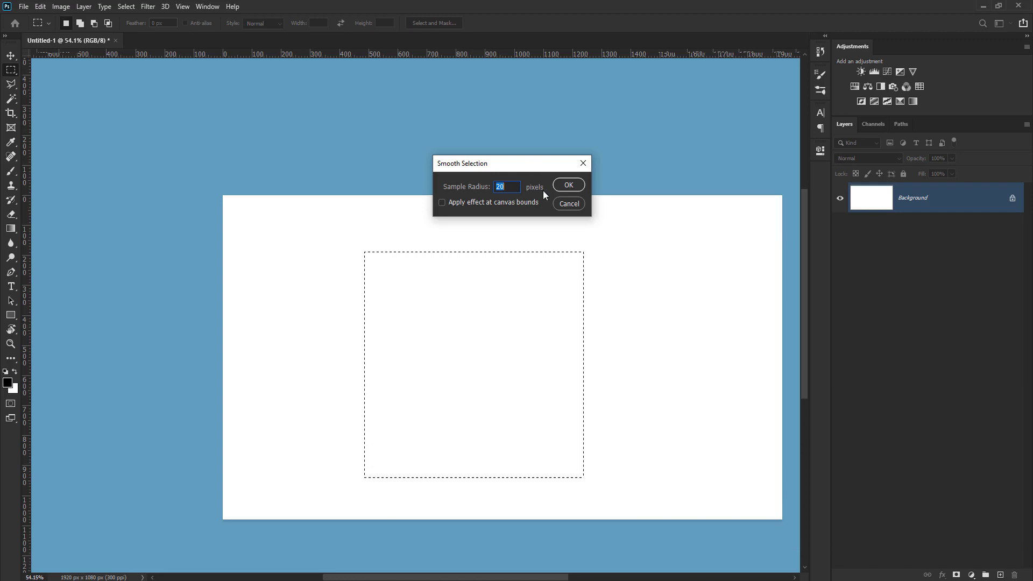
key("Return")
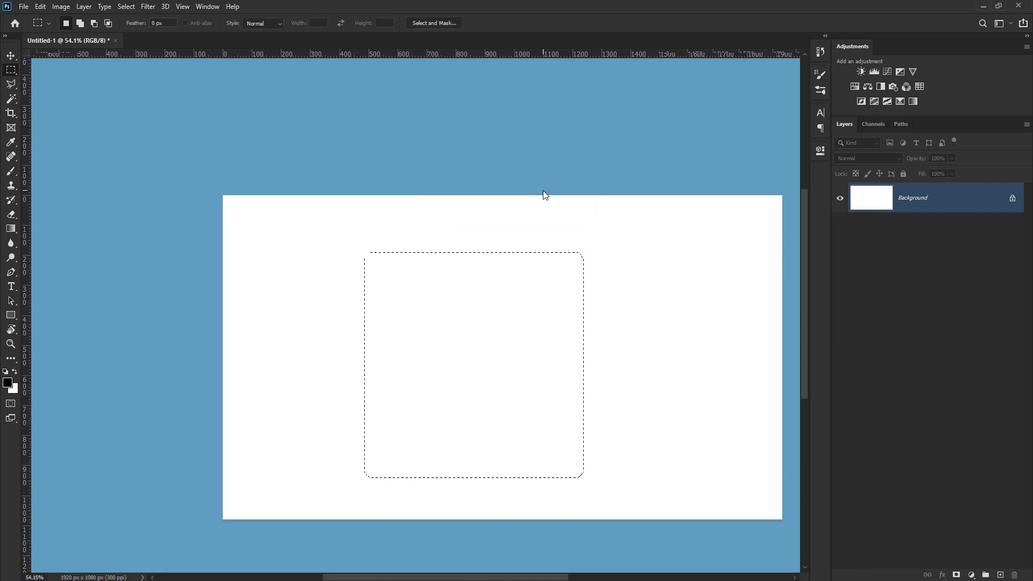
scroll(357, 212, "up", 8)
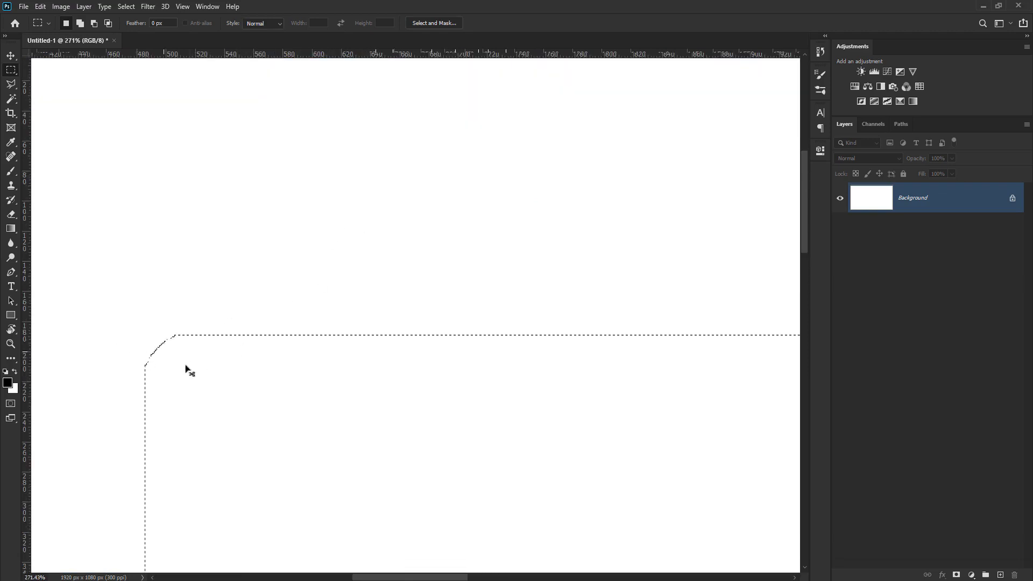
scroll(199, 296, "down", 3)
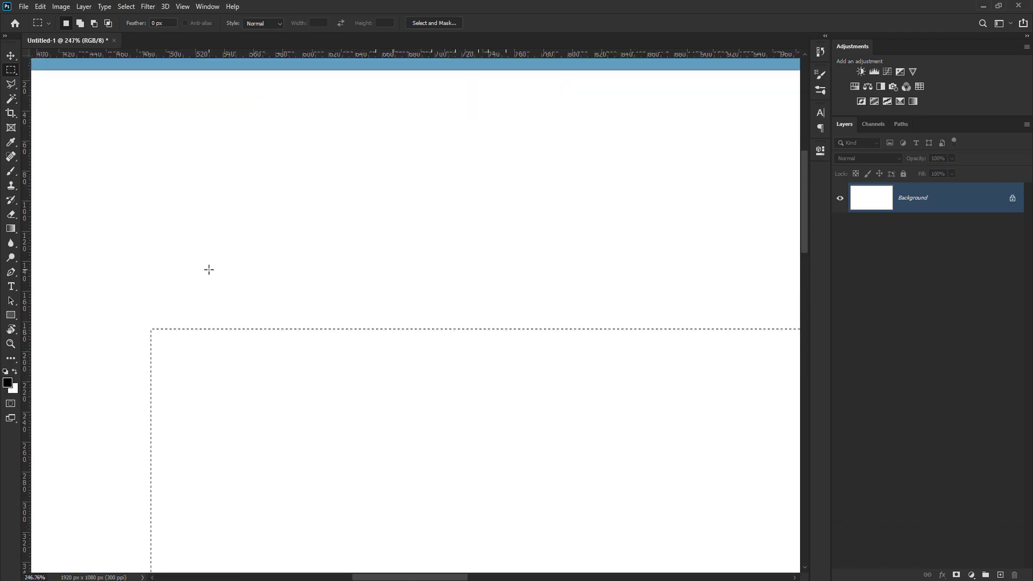
- Smooth the rectangular selection with a sample radius of 50 pixels
left_click(127, 8)
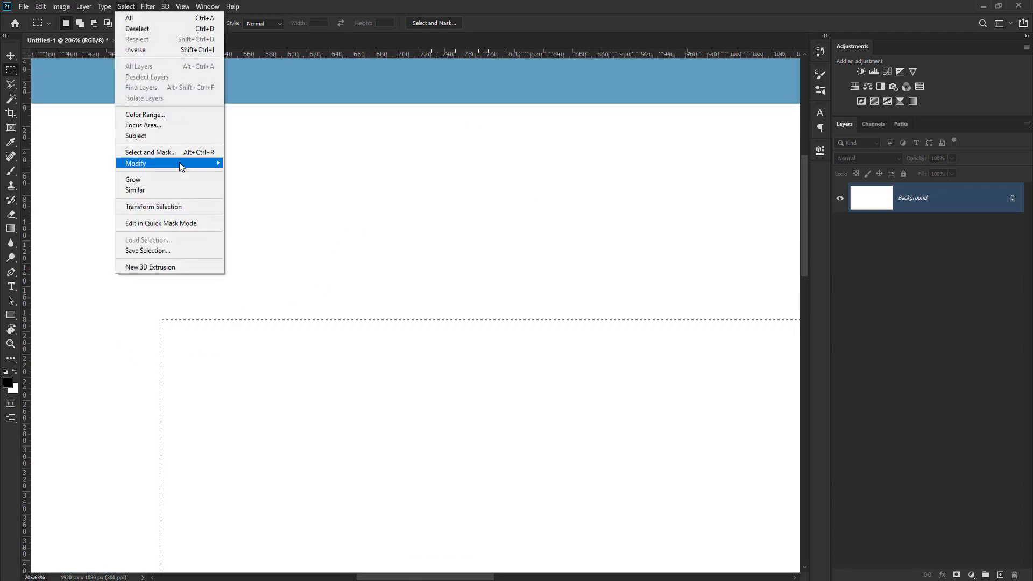
mouse_move(180, 163)
left_click(257, 173)
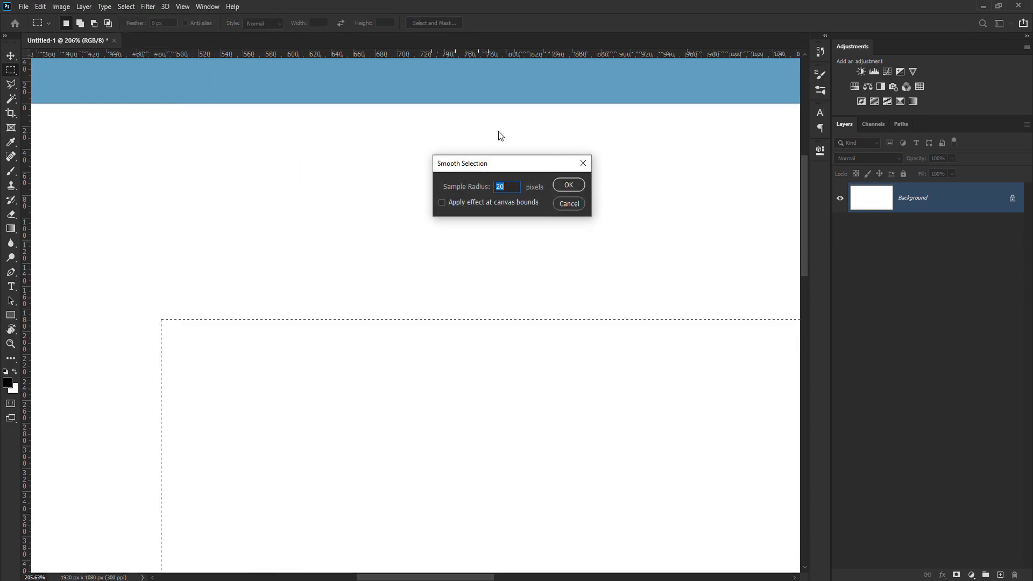
type("50")
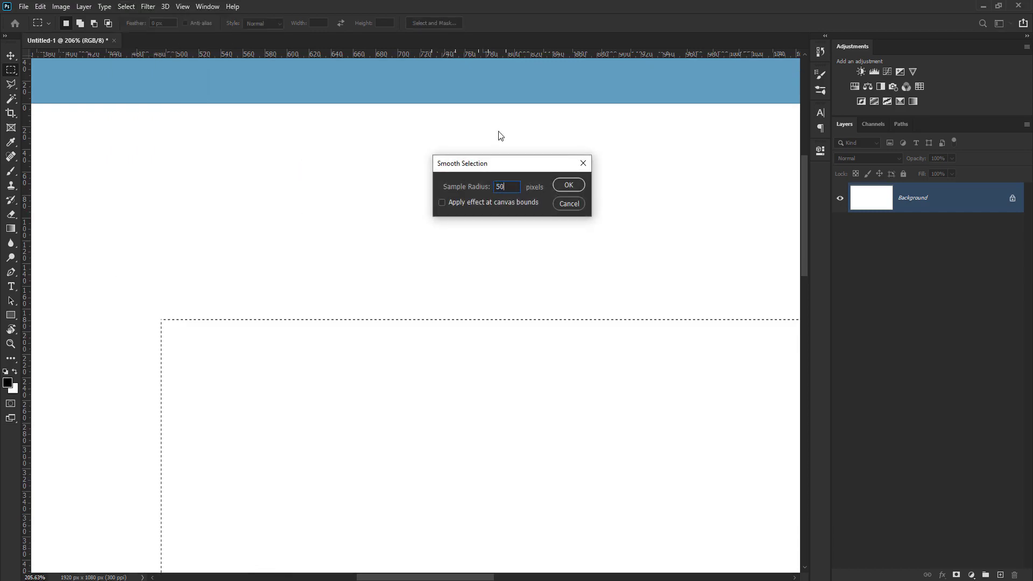
key("Return")
- Undo and redo the latest selection changes to compare the outline before and after the 50-pixel smoothing
key("ctrl+z")
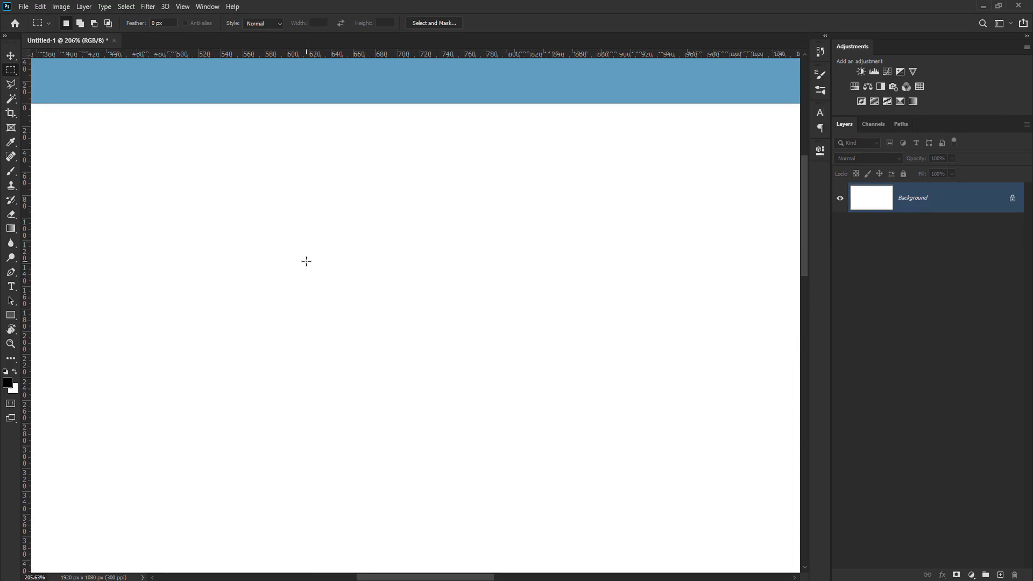
key("ctrl+z")
key("ctrl+shift+z")
key("ctrl+shift+z")
key("ctrl+shift+z")
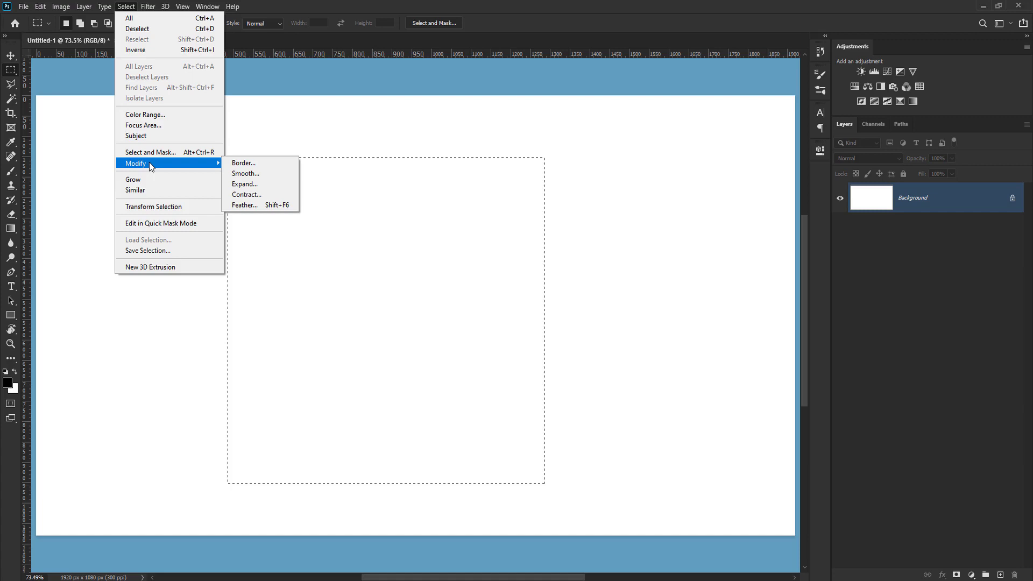
- Expand the rectangular selection by 50 pixels, then undo and redo it to compare the outline and inspect the corner
left_click(249, 184)
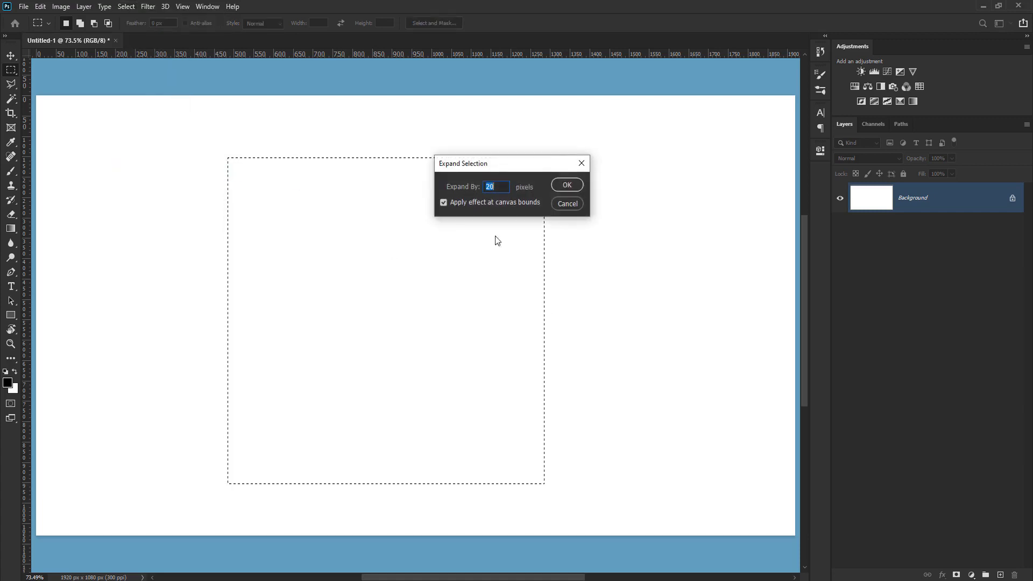
type("50")
key("Return")
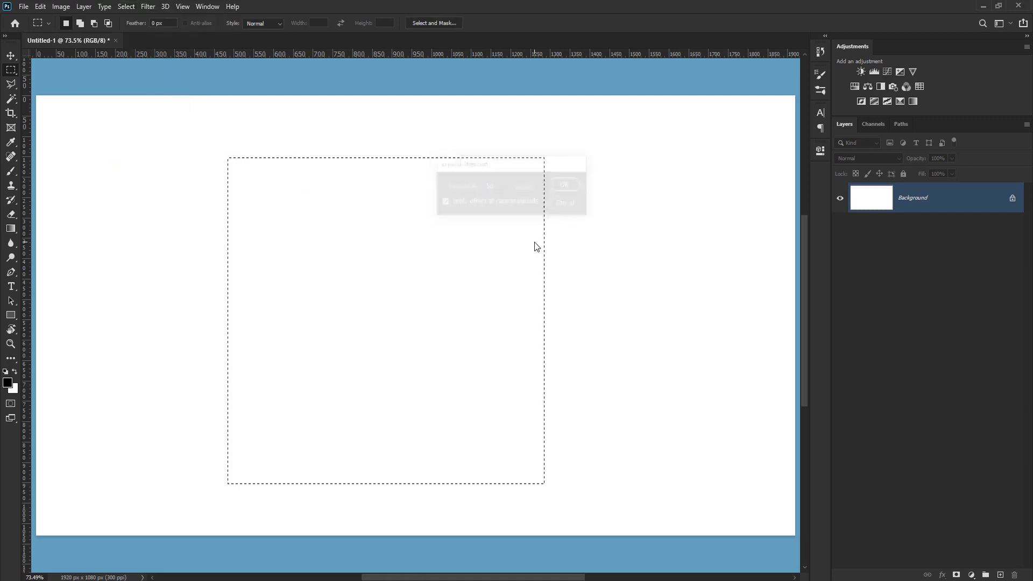
key("ctrl+z")
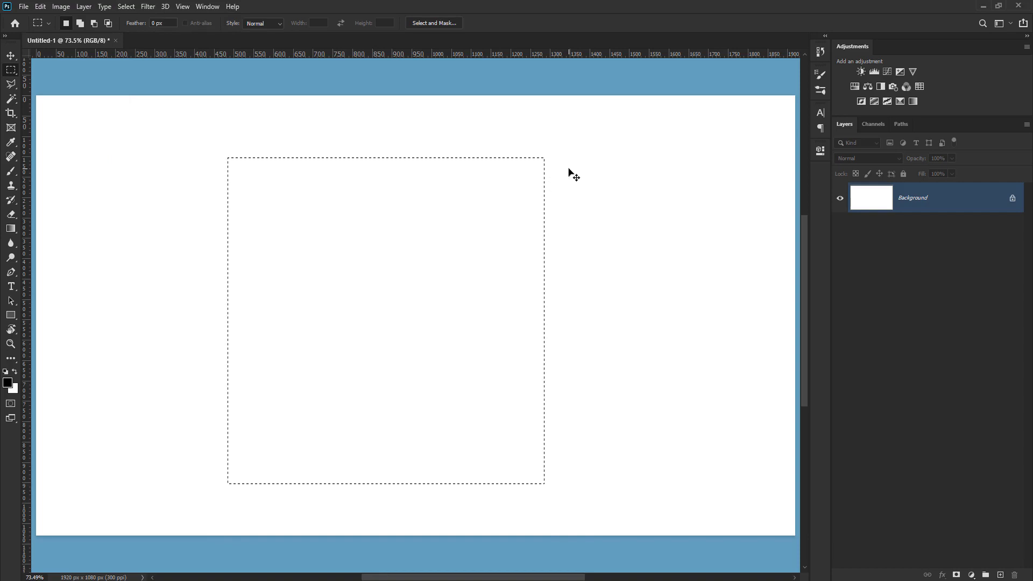
key("ctrl+shift+z")
key("ctrl+space")
left_click_drag(559, 129, 519, 249)
- Undo the black fill, the new layer and the expansion of the circular selection
key("ctrl+z")
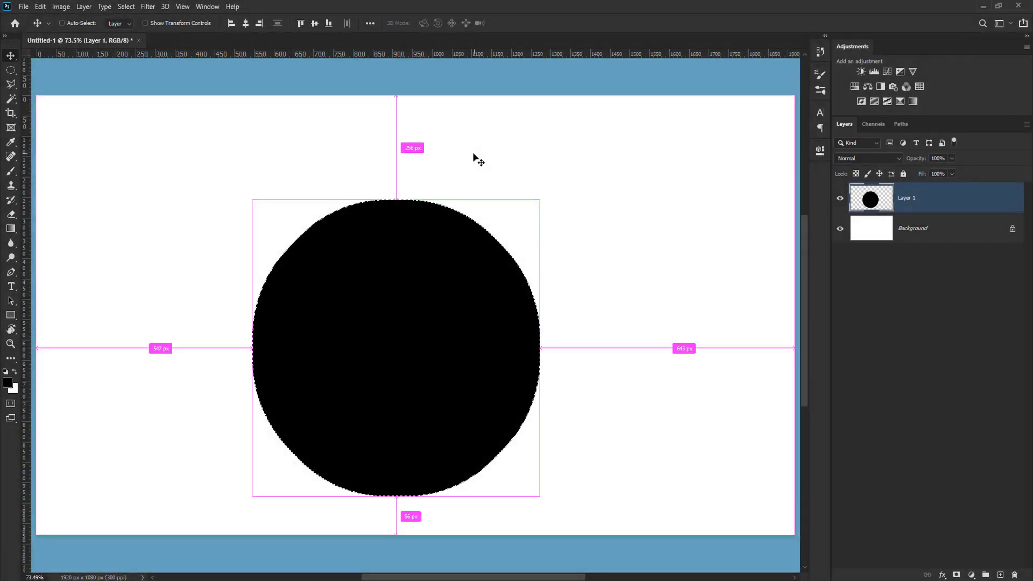
key("ctrl+z")
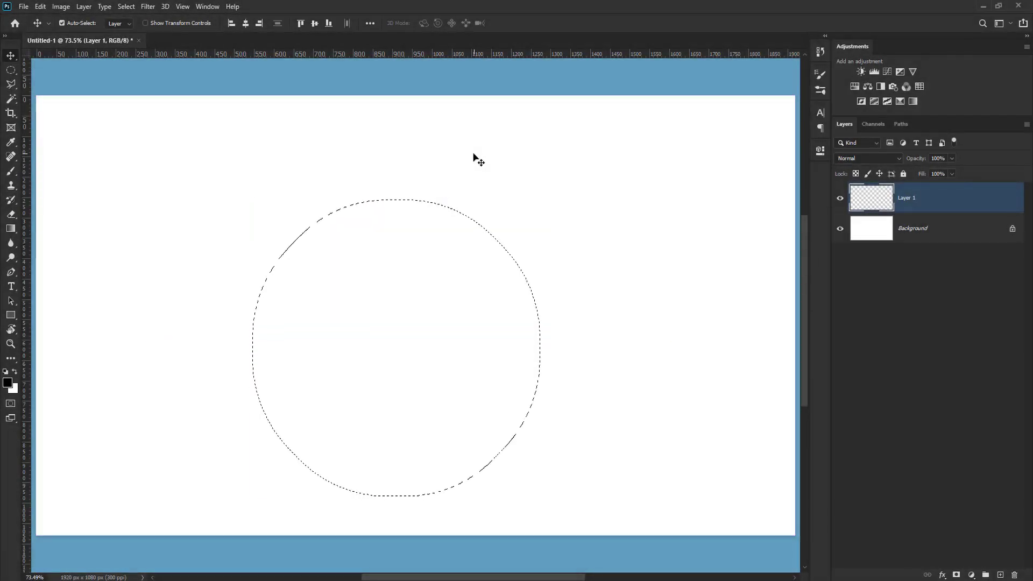
key("ctrl+z")
key("ctrl+z")
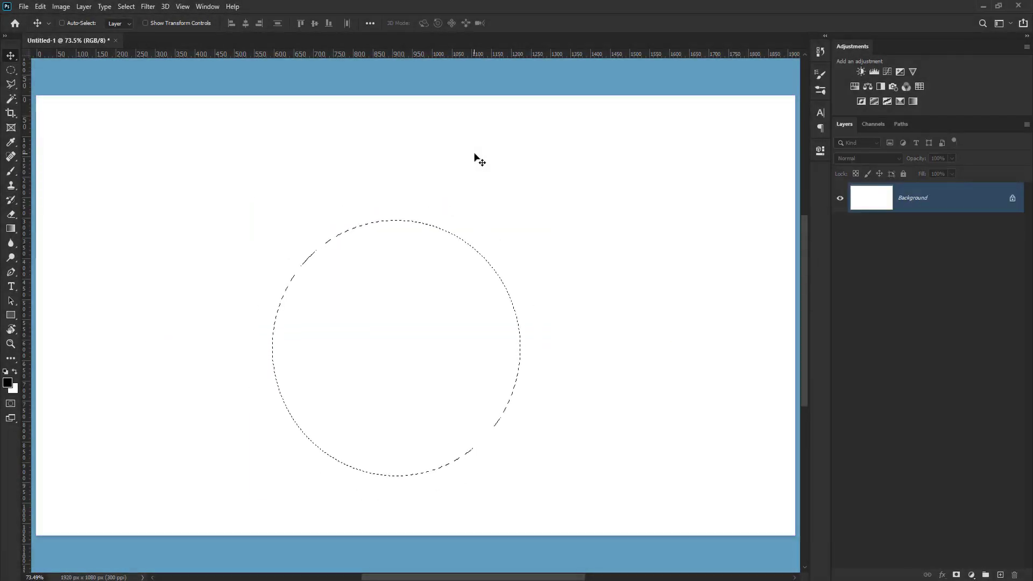
- Enlarge the circular selection from its center to about 900 px wide with Transform Selection
left_click(126, 7)
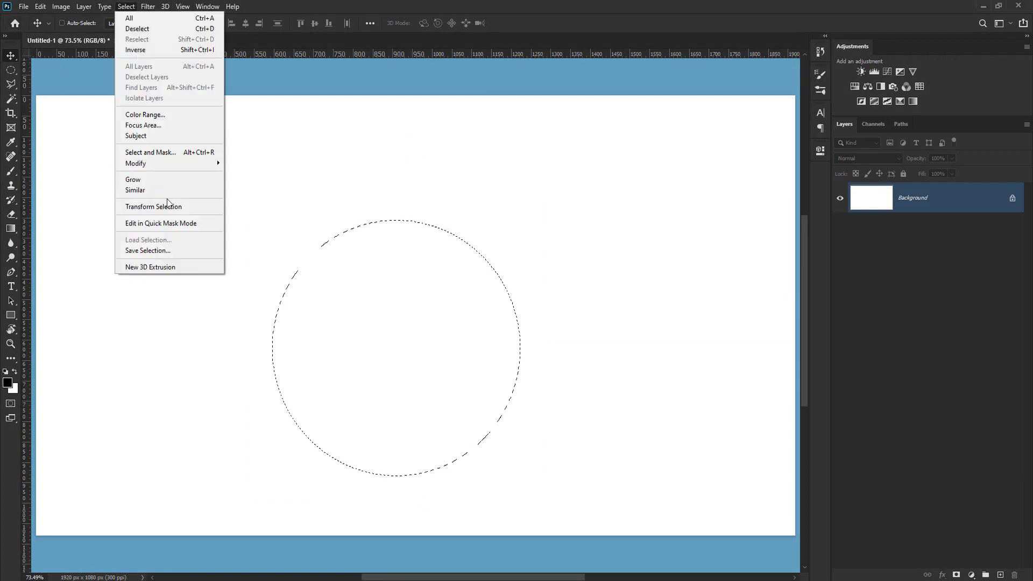
left_click(180, 209)
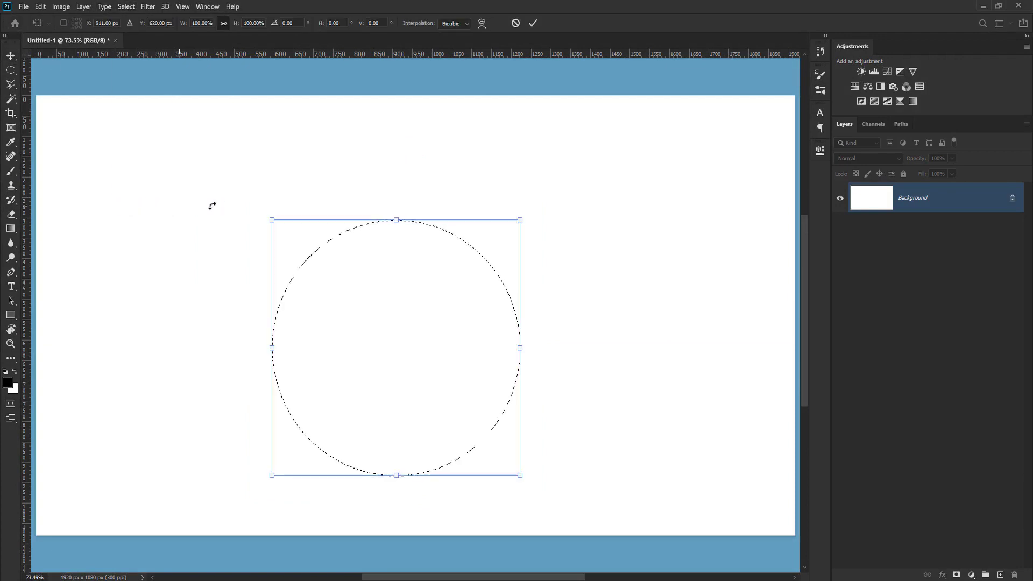
left_click_drag(519, 219, 573, 164)
key("Return")
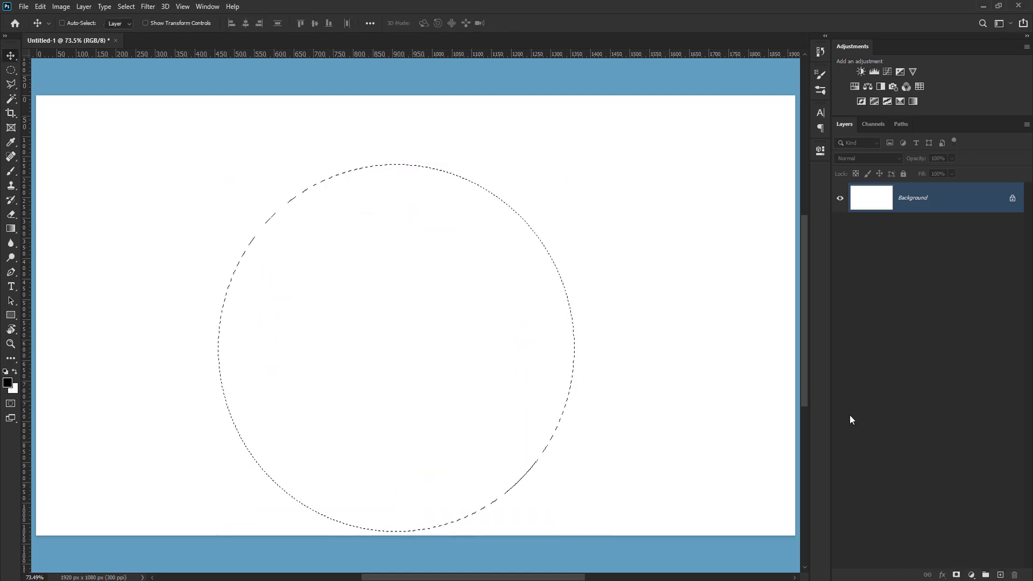
- Add a new layer and fill the enlarged circular selection with the black foreground color
key("v")
left_click(1000, 574)
key("alt+BackSpace")
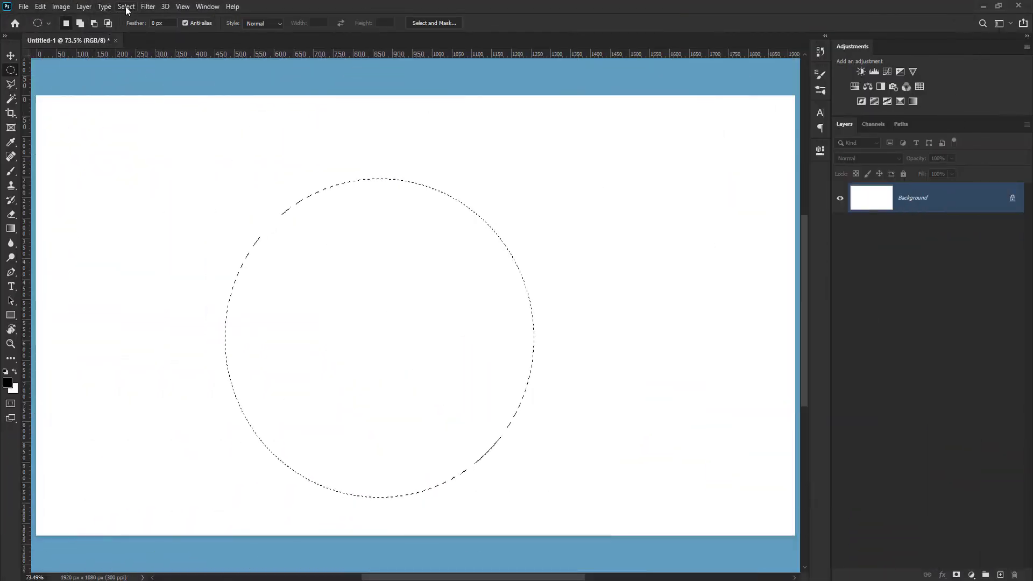
- Contract the circular selection by 50 pixels and inspect the upper part of its outline up close
left_click(127, 7)
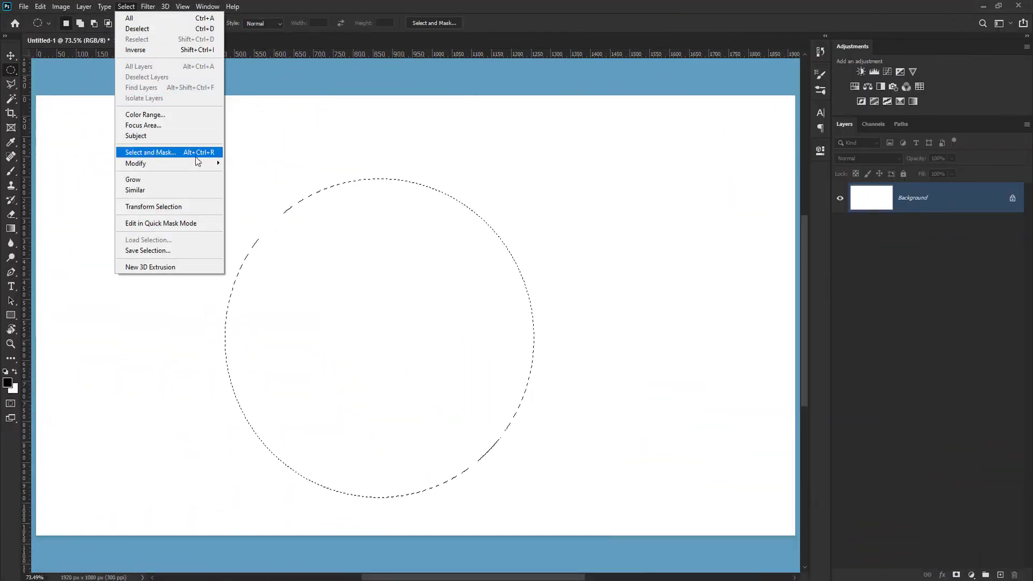
mouse_move(185, 165)
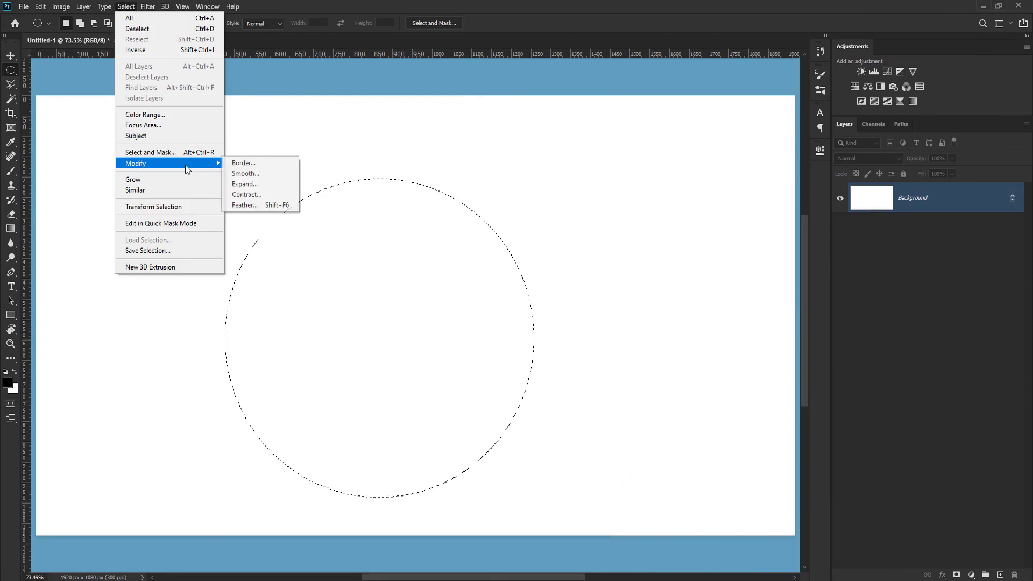
left_click(248, 194)
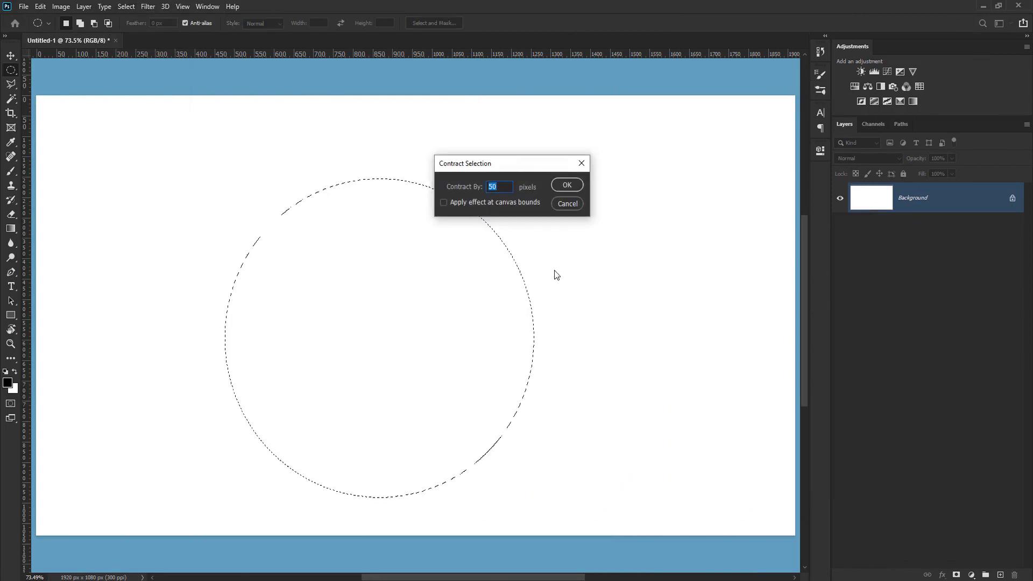
key("Return")
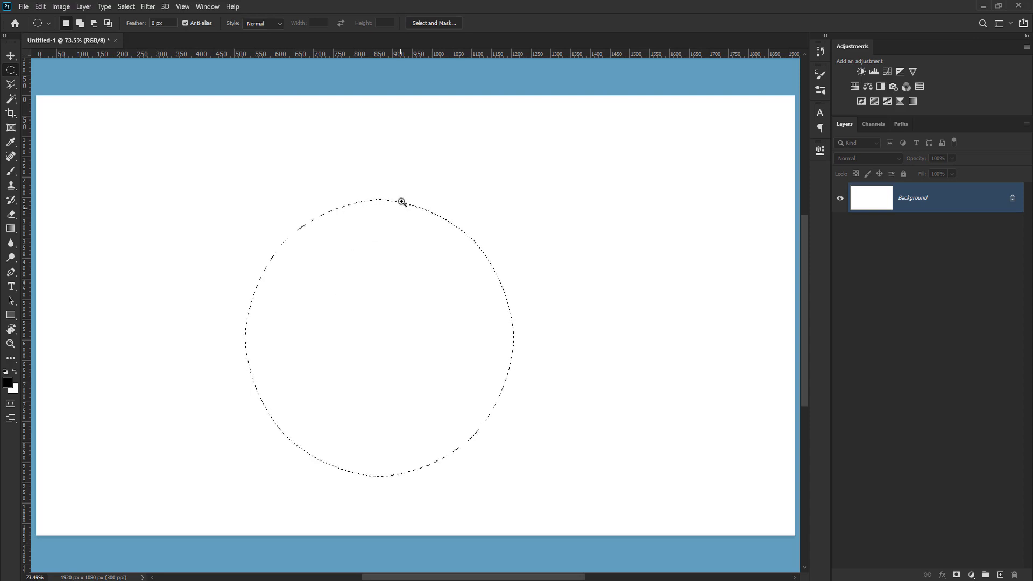
left_click_drag(402, 192, 434, 201)
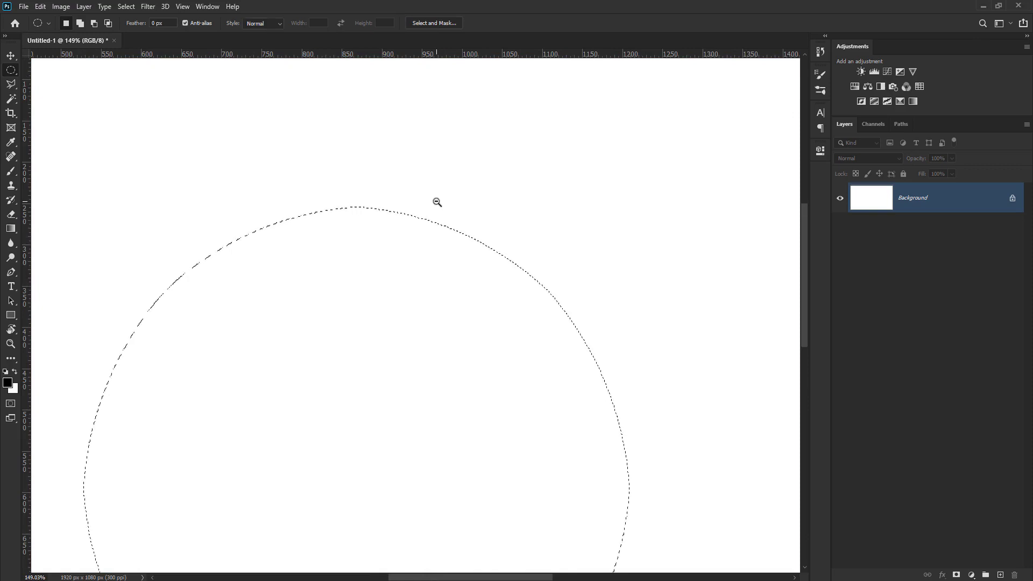
- Fill the contracted circular selection with black on a new layer, deselect it, and view the whole shape
left_click(1000, 574)
key("alt+BackSpace")
key("ctrl+d")
key("v")
scroll(409, 355, "down", 5)
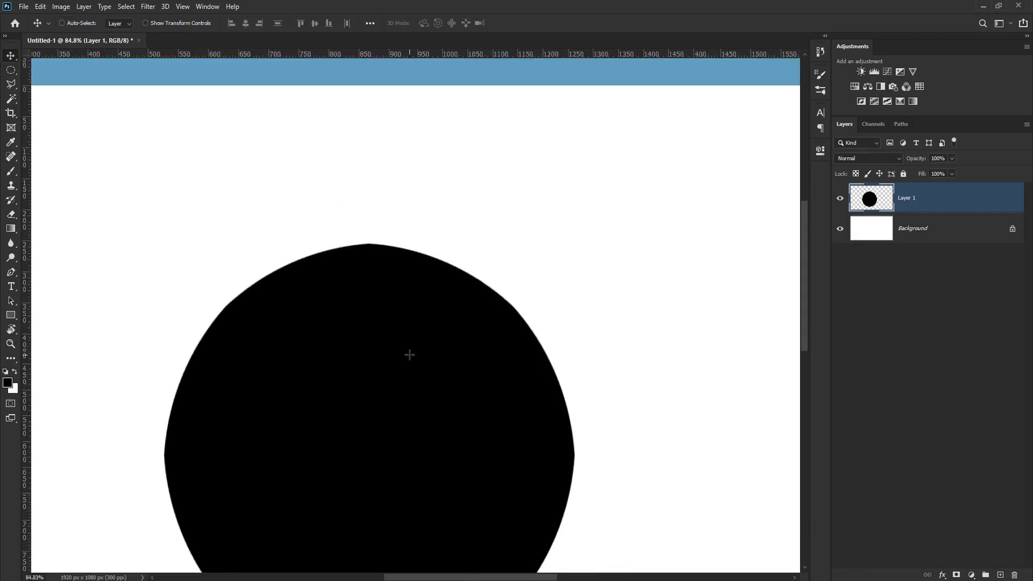
left_click_drag(437, 418, 435, 302)
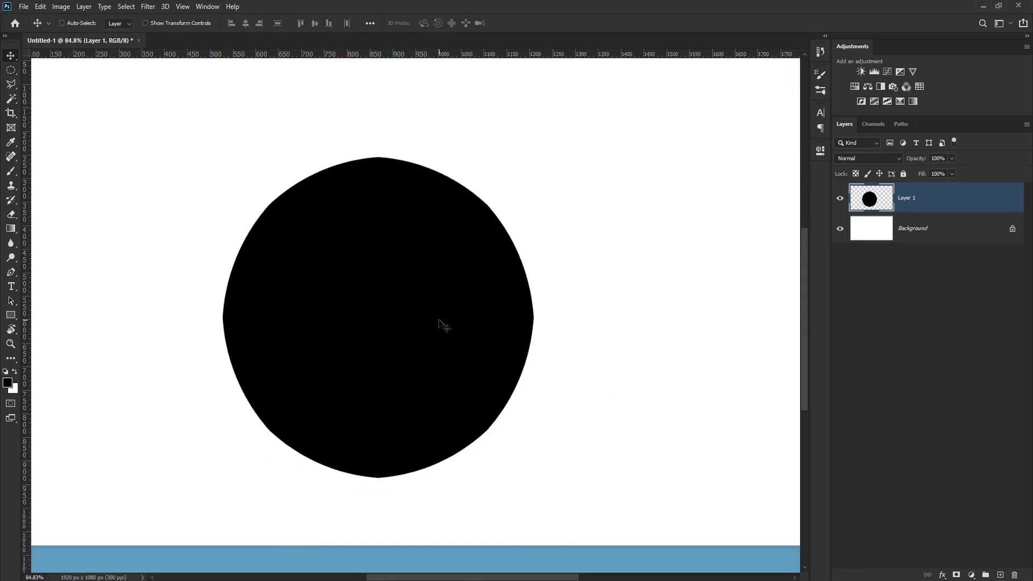
- Undo the deselection and black fill, then redo the fill to inspect the angular edge of the contracted circle
key("ctrl+z")
key("ctrl+z")
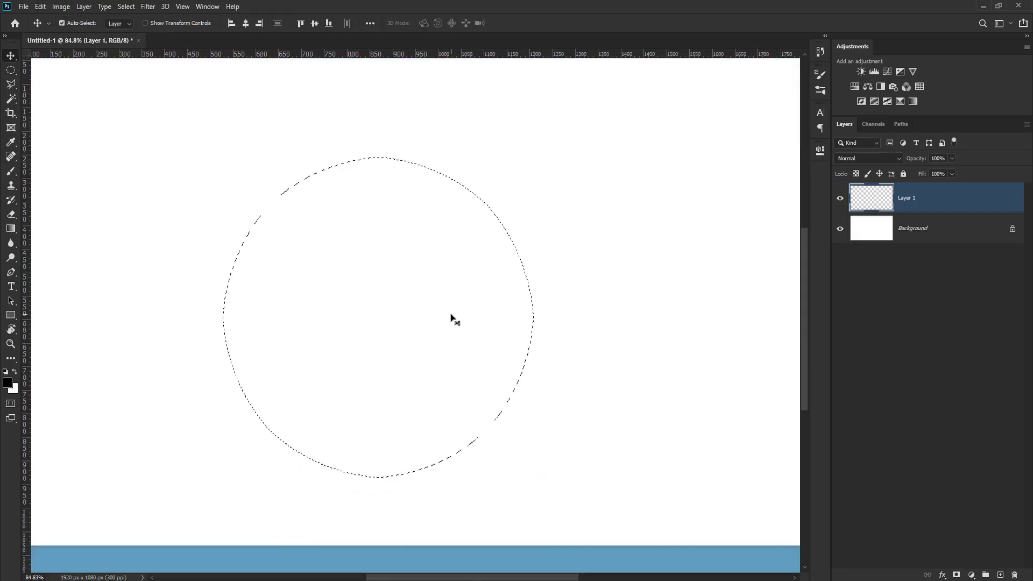
key("ctrl+shift+z")
scroll(519, 184, "up", 4)
scroll(478, 208, "down", 2)
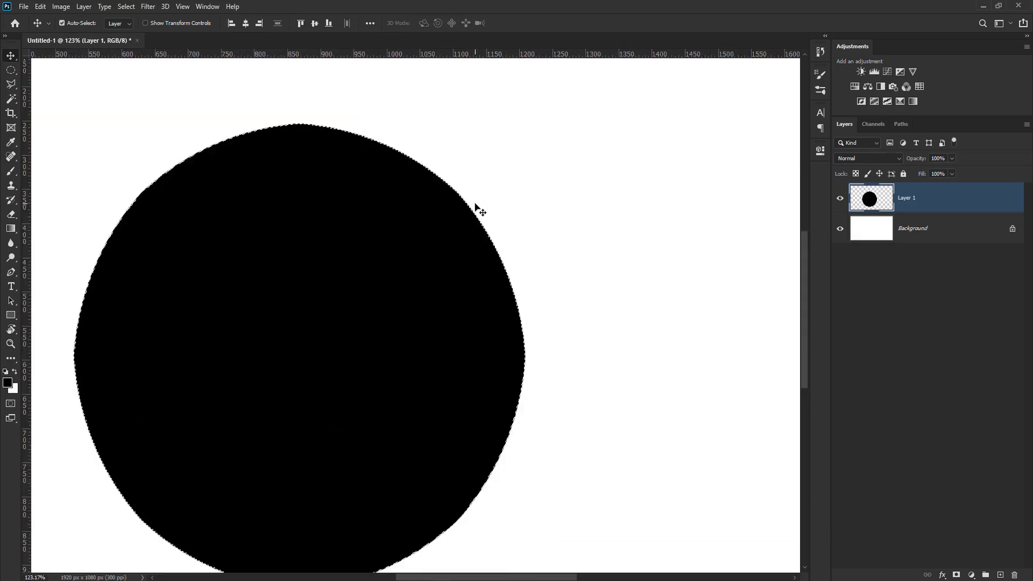
- Undo the circle's black fill, its new layer and the 50-pixel contraction
key("ctrl+z")
key("ctrl+z")
key("ctrl+z")
scroll(285, 168, "down", 2)
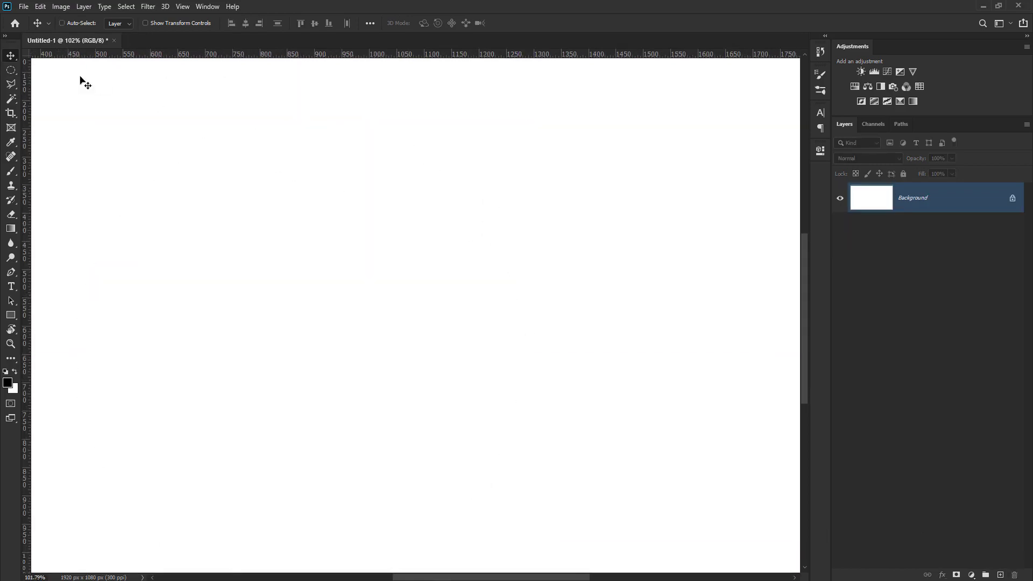
- Draw a rectangular marquee about 720 px wide and 740 px tall on the canvas
left_click(11, 71)
left_click(33, 71)
left_click_drag(204, 113, 597, 518)
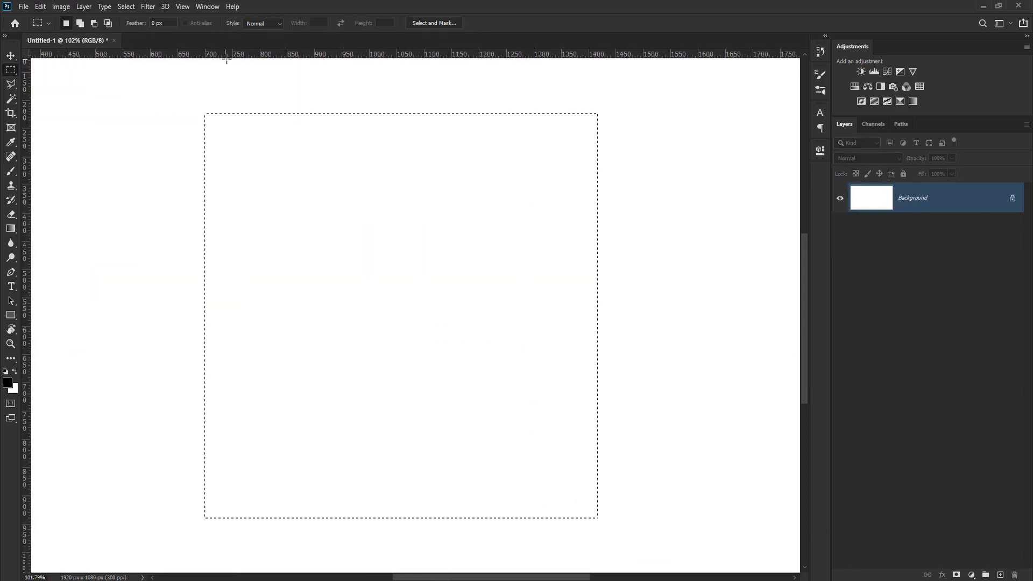
- Contract the rectangular selection by 50 pixels
left_click(126, 7)
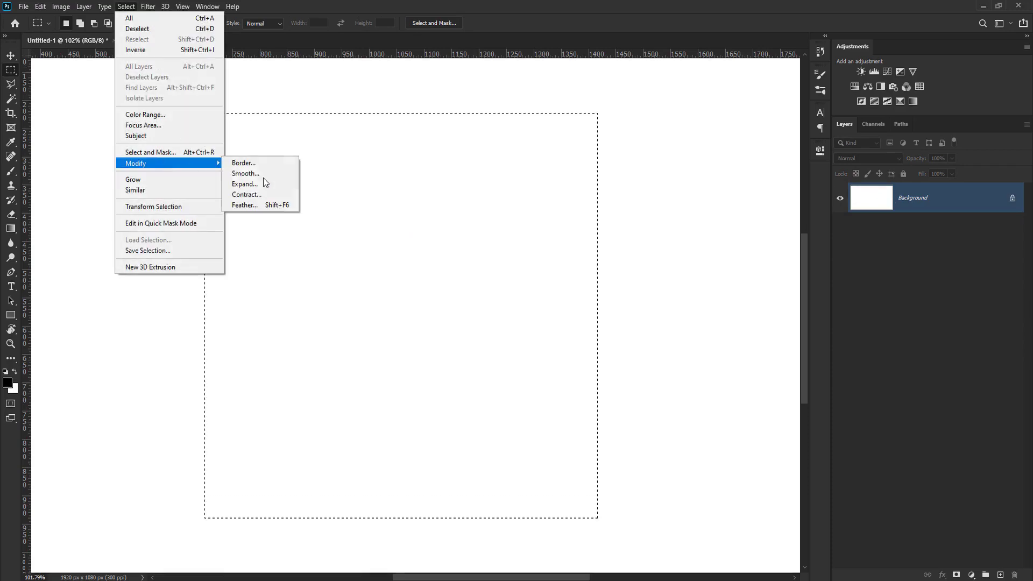
left_click(248, 194)
type("50")
key("Return")
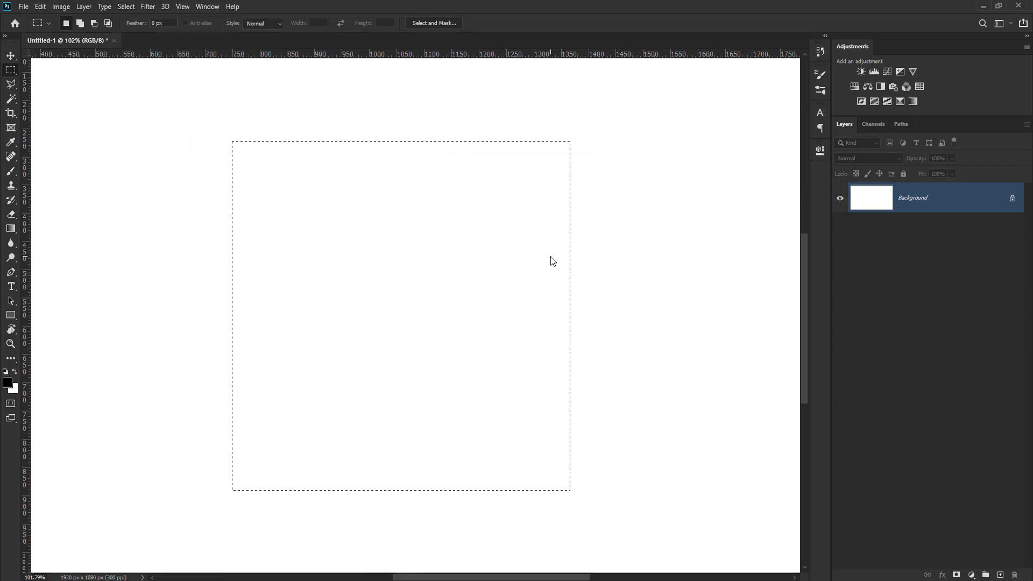
- Fill the contracted rectangular selection with black on a new layer, deselect it, and inspect the shape's edge and corner
left_click(1000, 574)
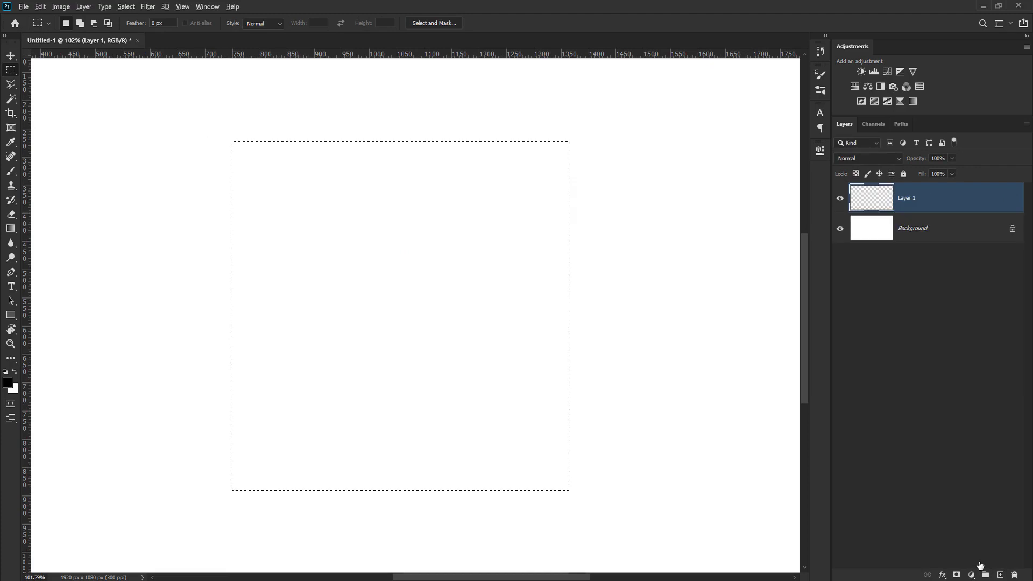
key("alt+BackSpace")
key("ctrl+d")
left_click_drag(603, 257, 657, 334)
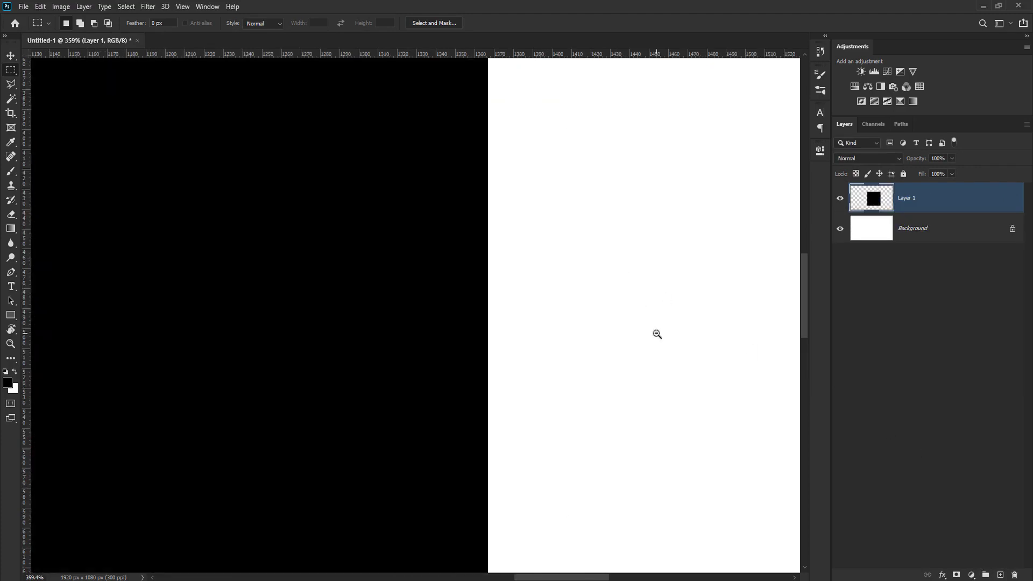
scroll(566, 431, "up", 3)
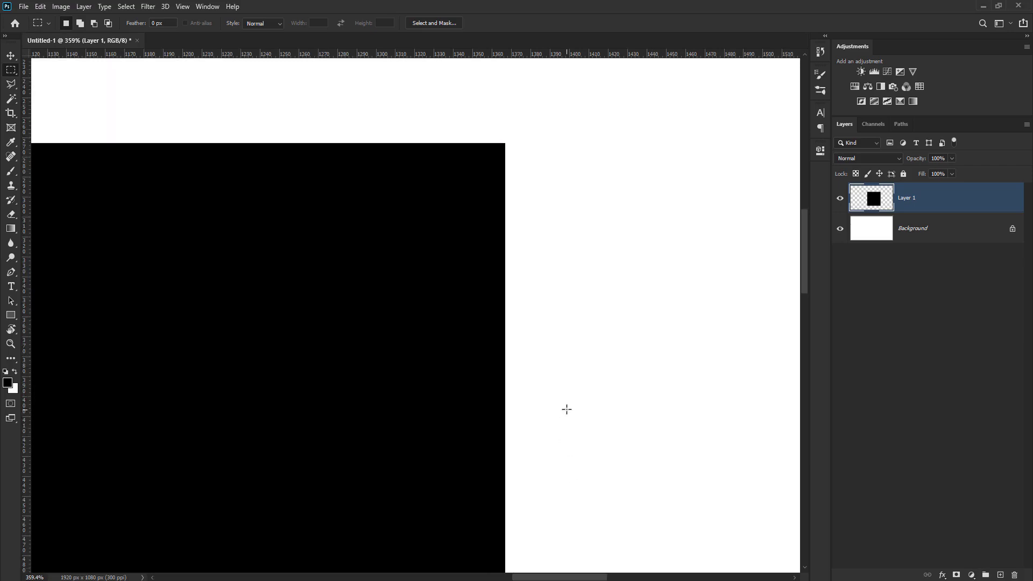
key("ctrl+0")
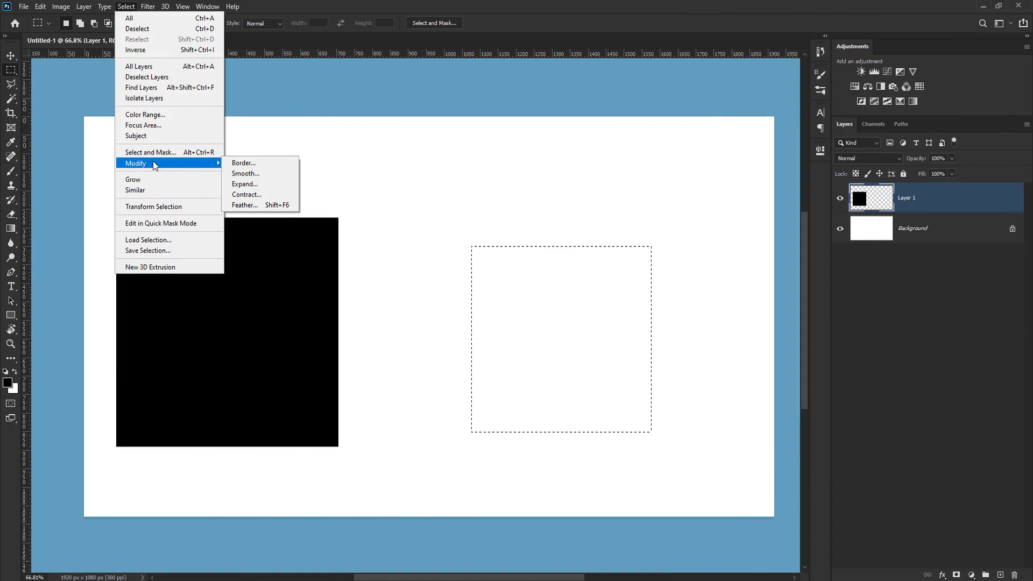
- Try to feather the rectangular selection beside the black square with a 50-pixel radius
left_click(262, 205)
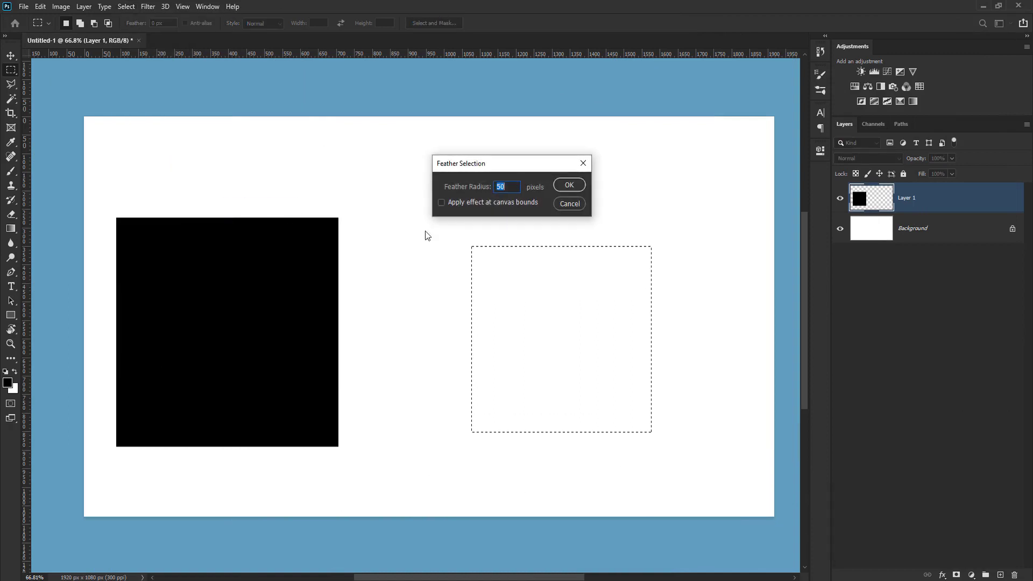
key("Return")
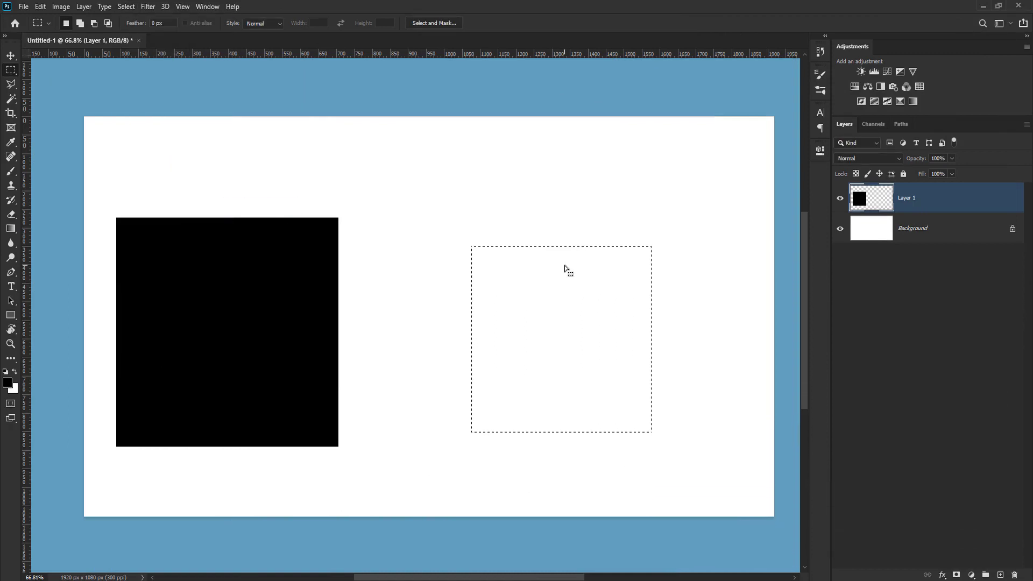
- Feather the rectangular selection beside the black square with a 20-pixel radius and inspect its rounded corner
left_click(126, 6)
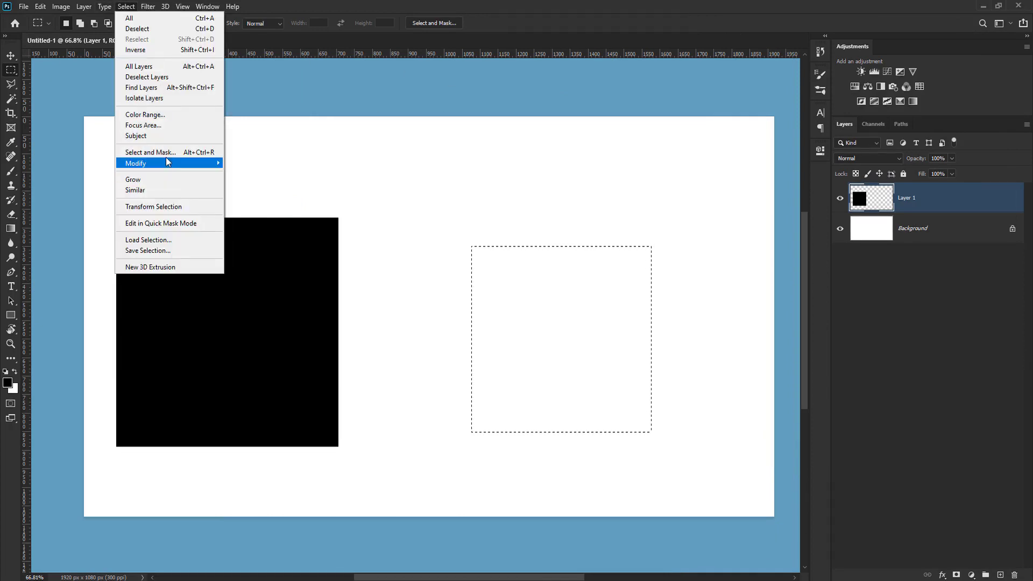
mouse_move(166, 162)
left_click(260, 205)
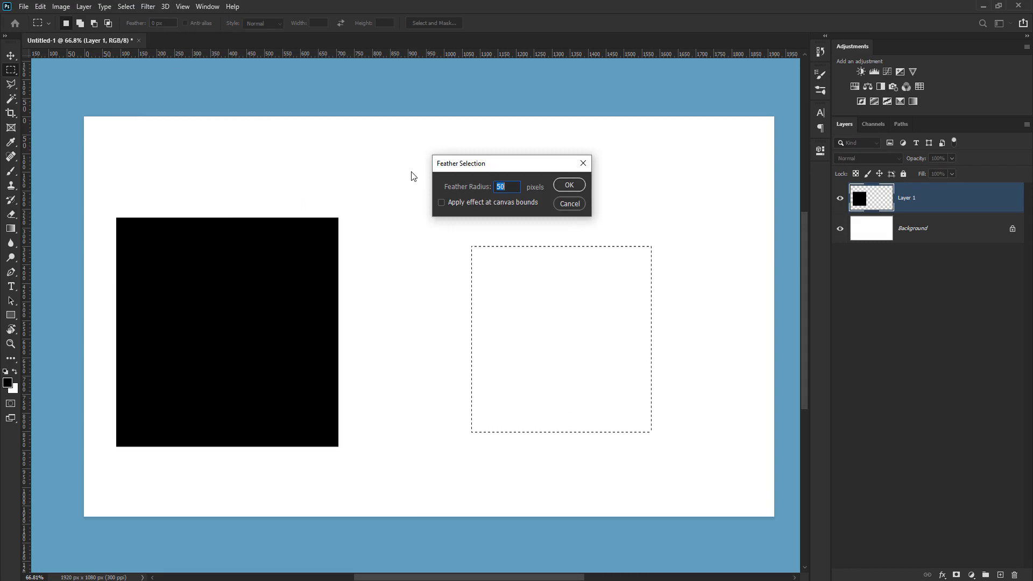
key("BackSpace")
type("20")
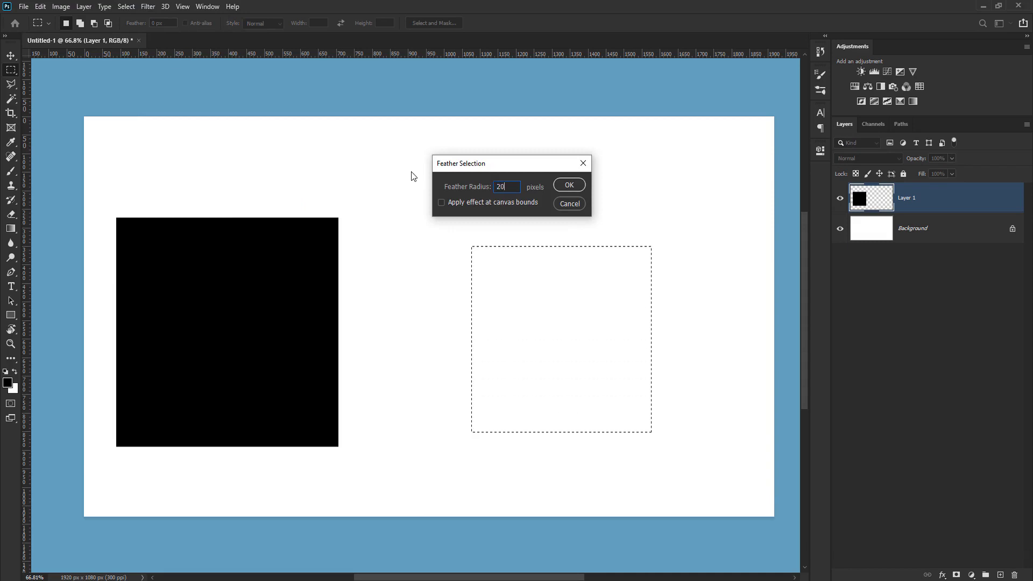
key("Return")
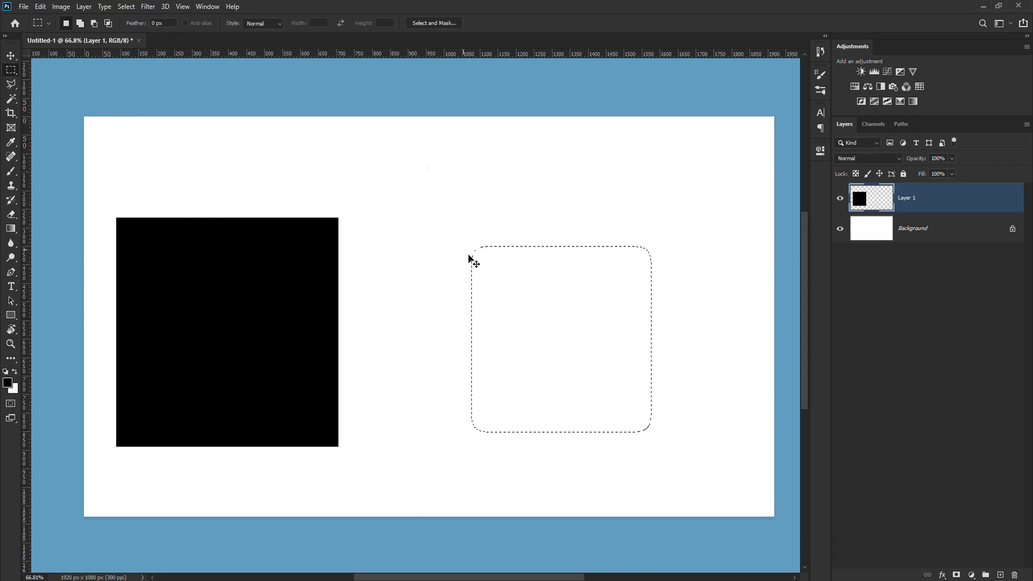
left_click_drag(473, 250, 498, 270)
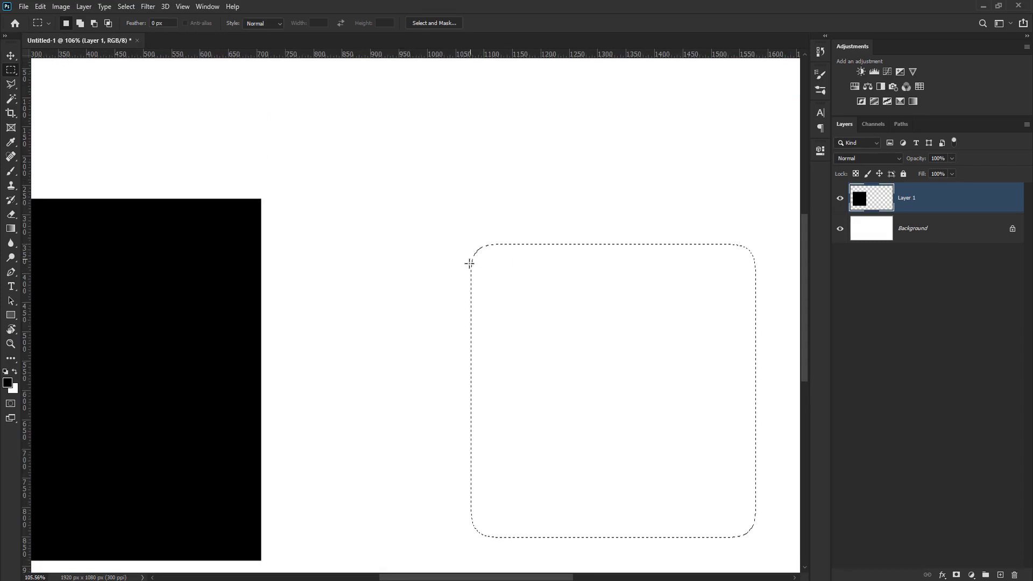
scroll(515, 282, "down", 3)
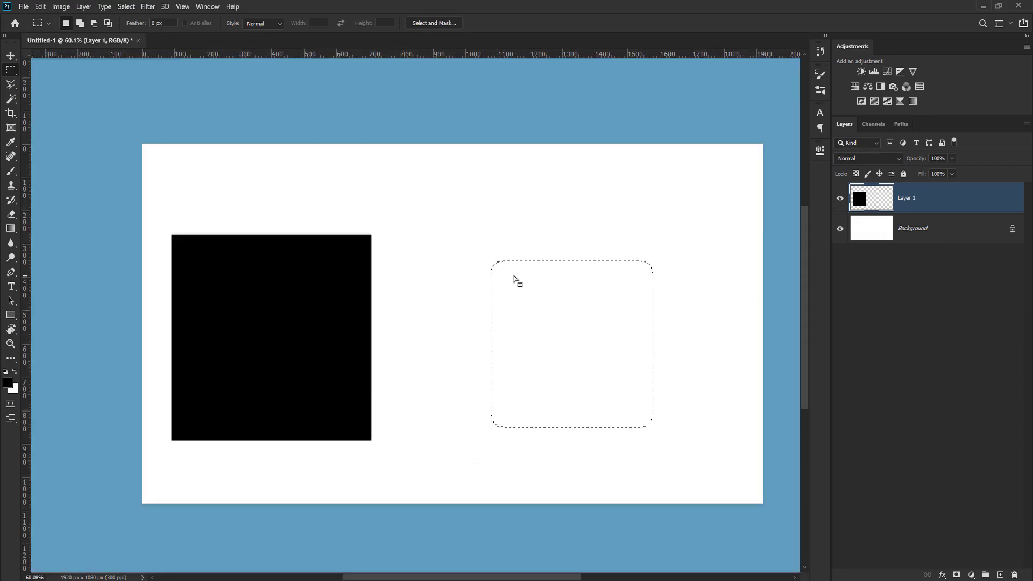
- Fill the feathered selection with black on a new layer, deselect it, and inspect the soft edges up close
scroll(515, 282, "up", 1)
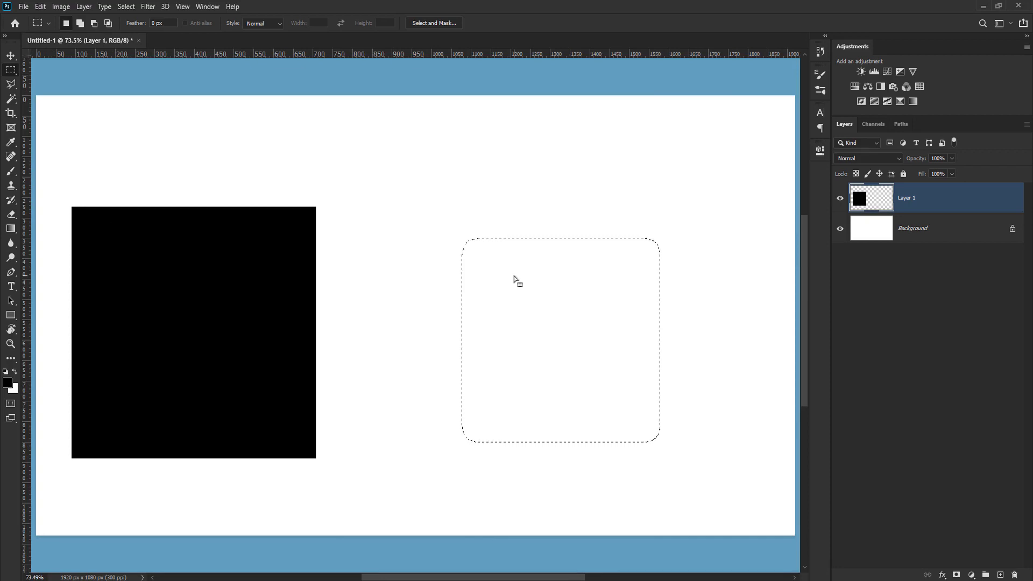
left_click(1000, 574)
key("alt+BackSpace")
key("ctrl+d")
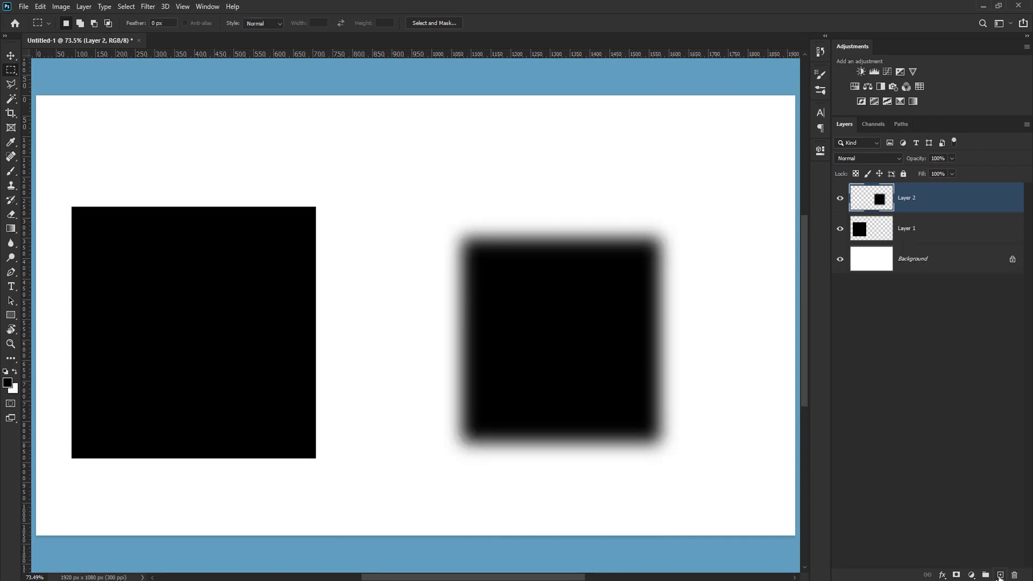
scroll(639, 281, "up", 3)
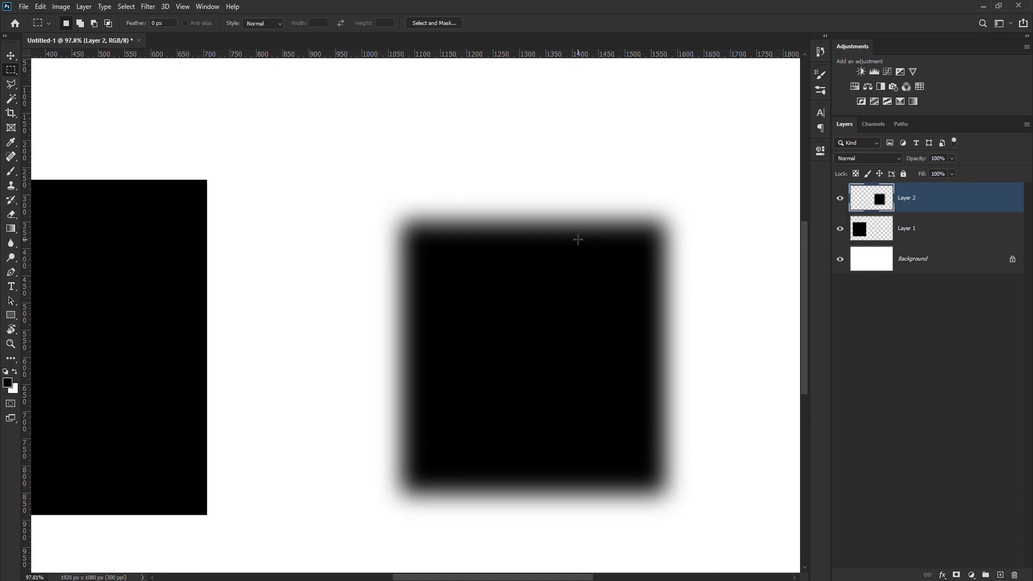
- Undo the deselection and fill, and refill the feathered selection with black while viewing its upper-left corner
key("Delete")
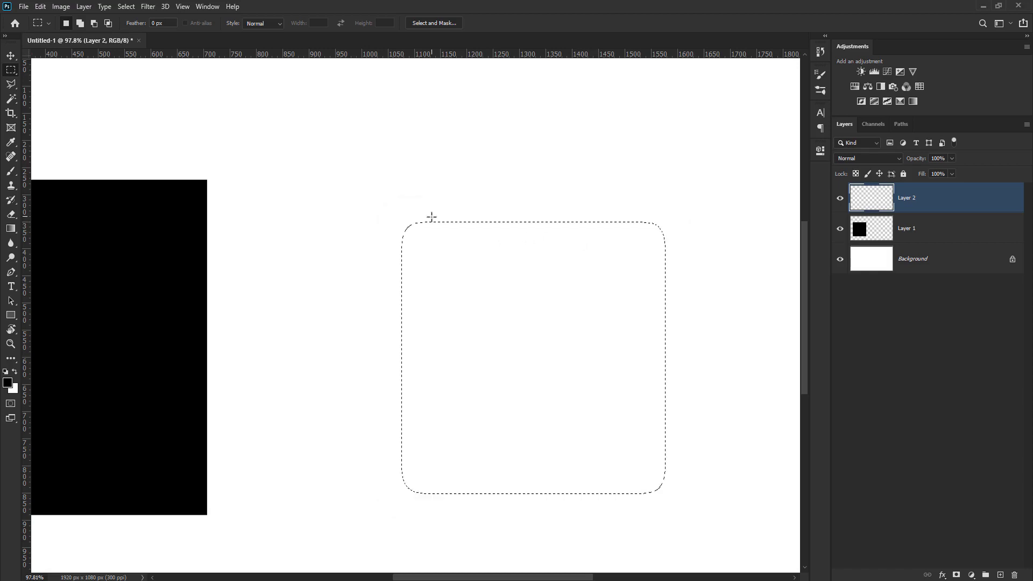
scroll(425, 220, "up", 3)
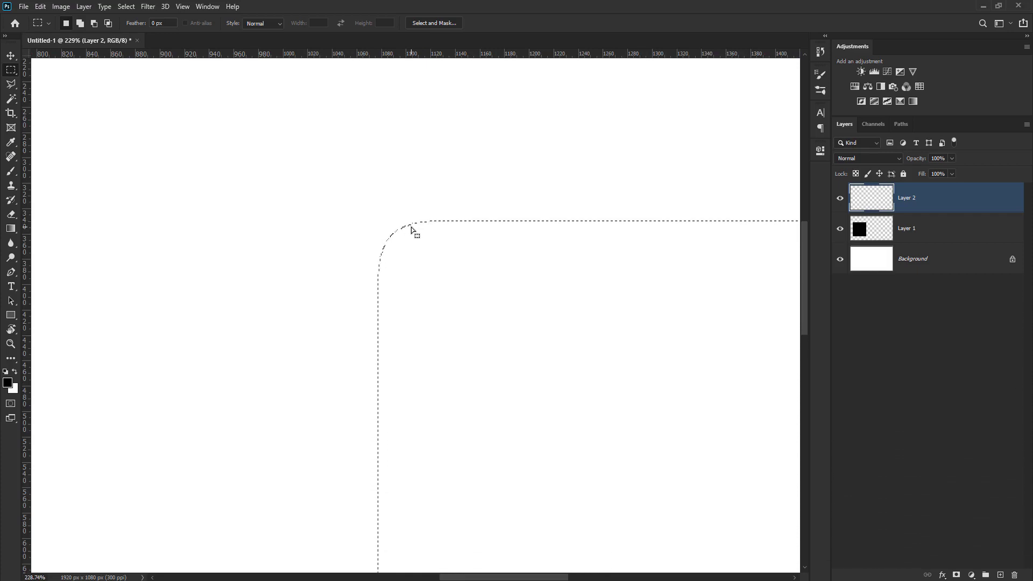
key("alt+BackSpace")
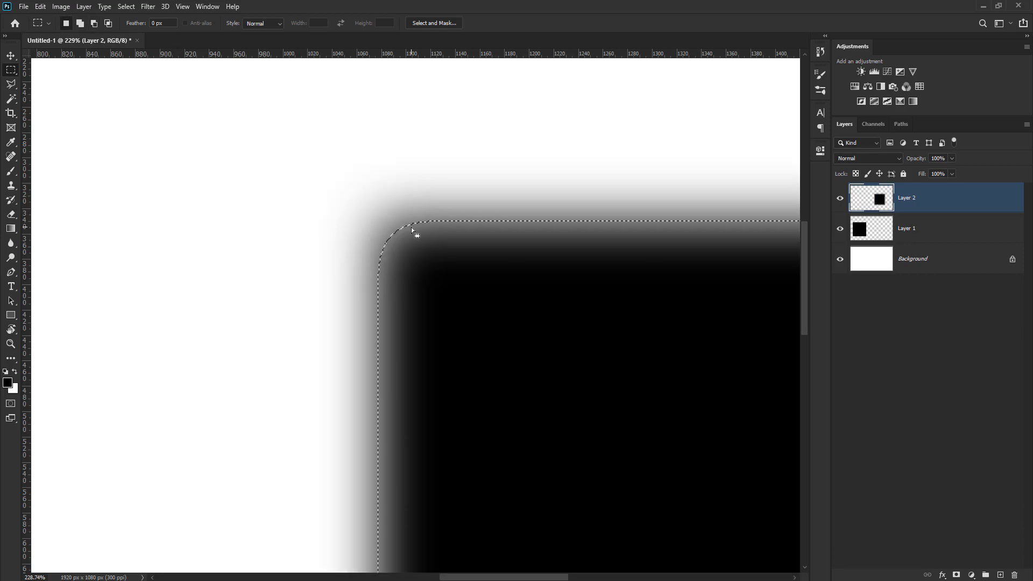
- Undo the black fill, the new layer and the 20-pixel feather to restore the sharp-cornered rectangular selection
key("ctrl+z")
key("ctrl+z")
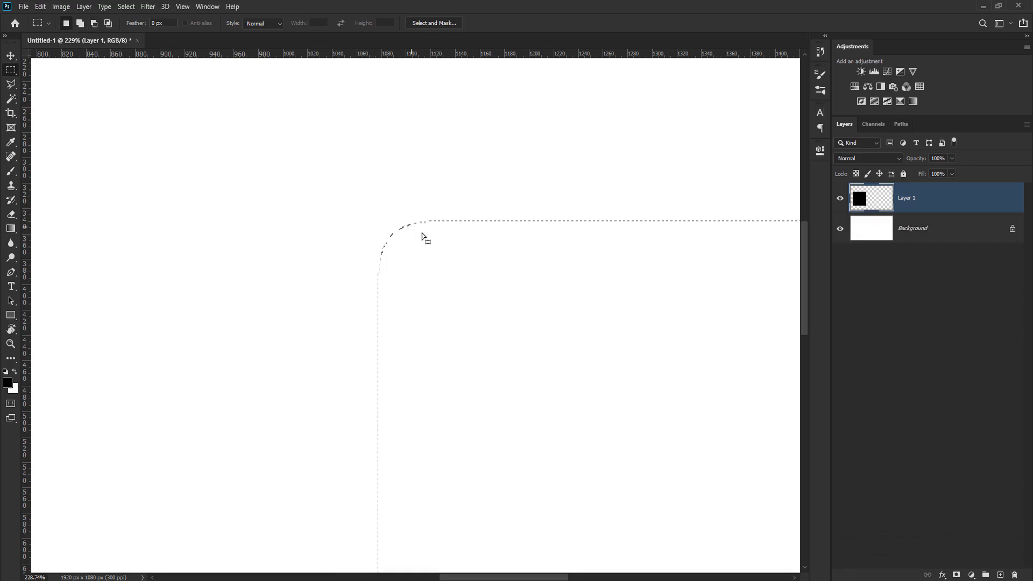
scroll(422, 233, "down", 4)
scroll(422, 234, "down", 6)
left_click_drag(464, 293, 353, 248)
key("ctrl+z")
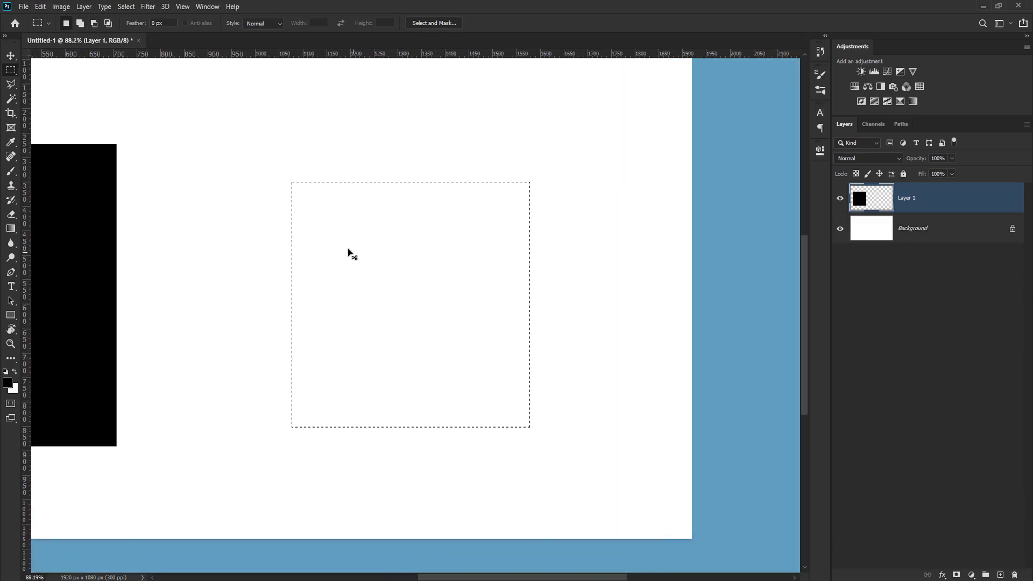
- Feather the rectangular selection with a 50-pixel radius and fill it with black on a new layer
left_click(128, 7)
mouse_move(204, 163)
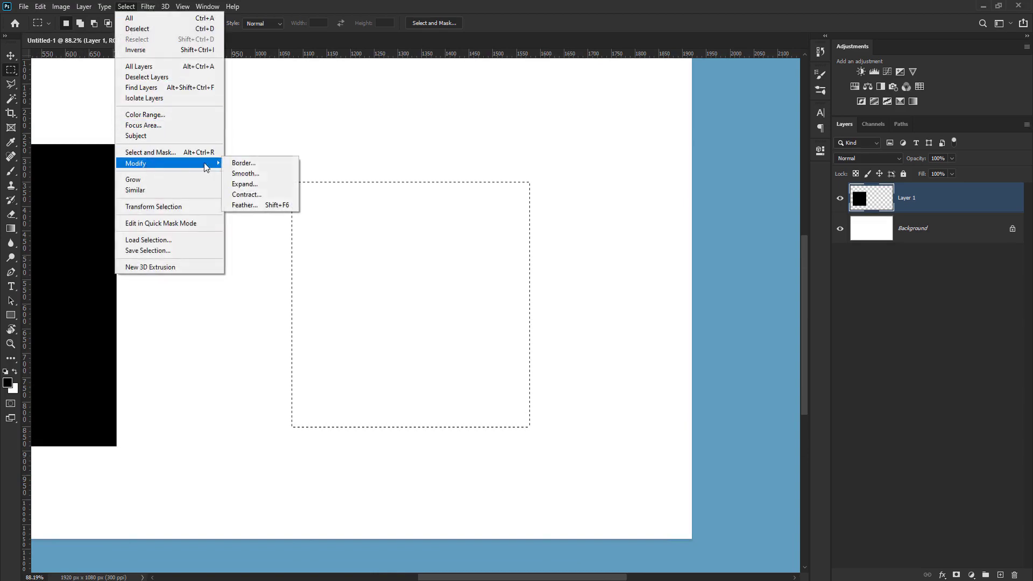
left_click(268, 205)
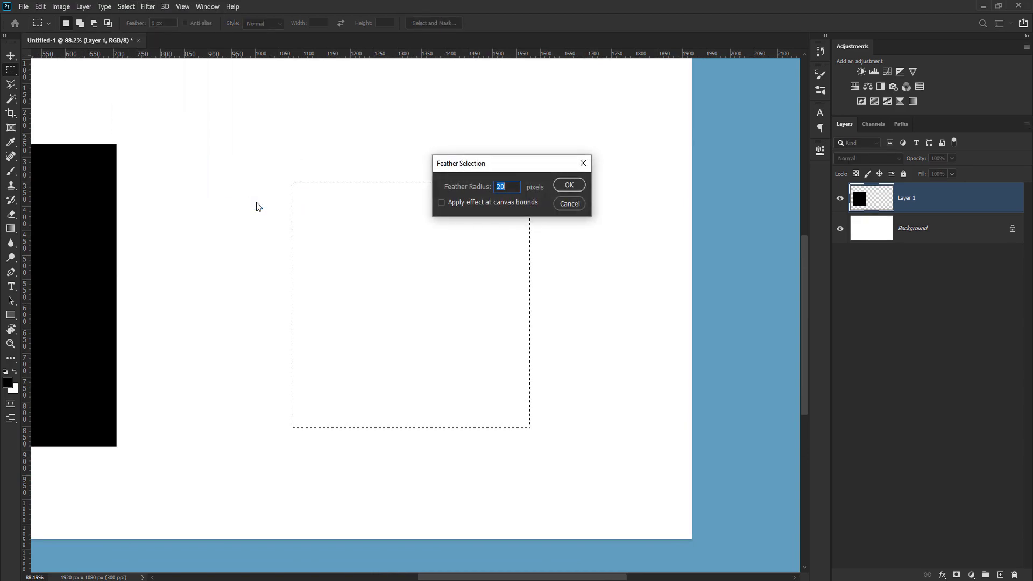
type("50")
key("Return")
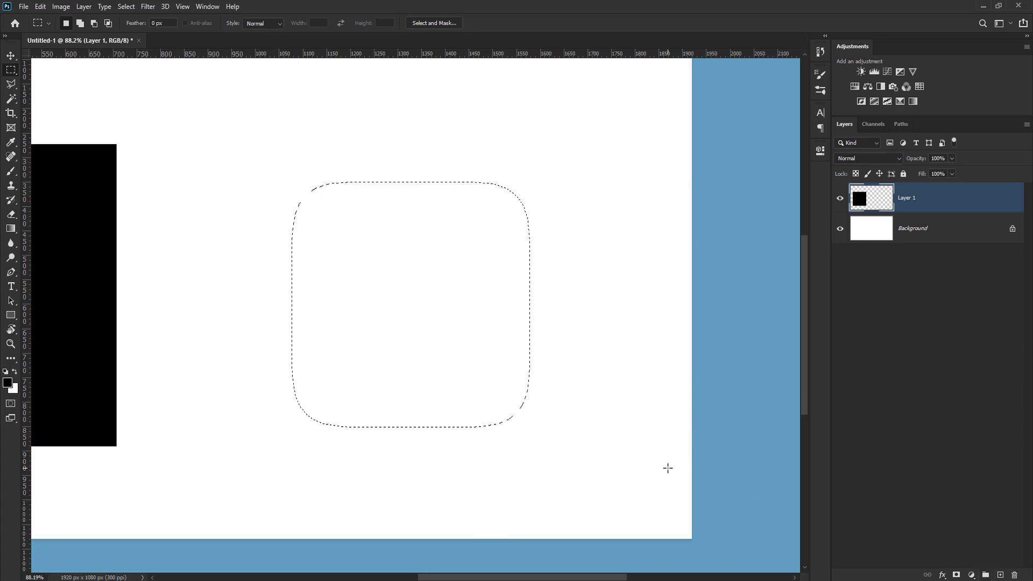
left_click(1000, 574)
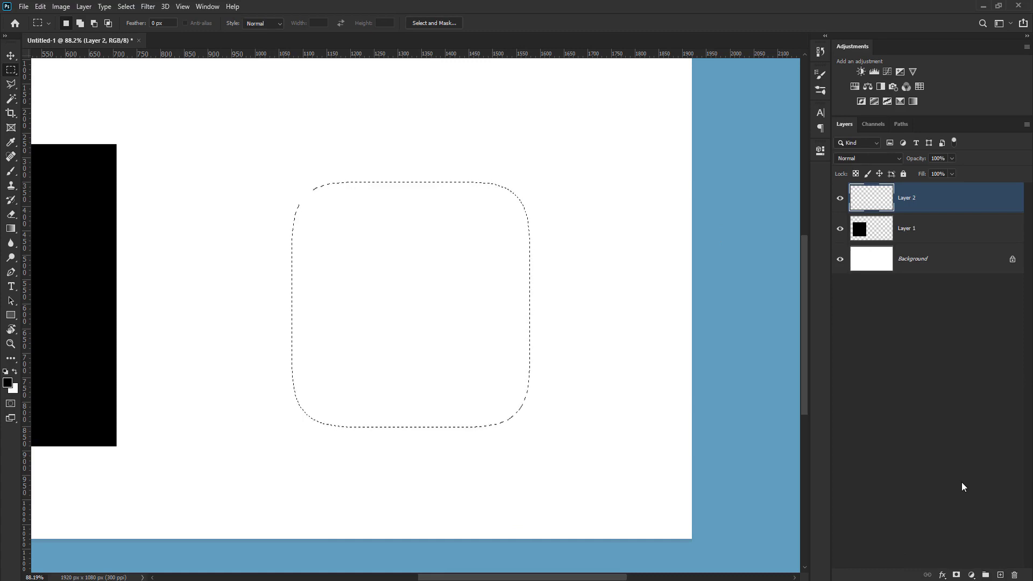
key("alt+BackSpace")
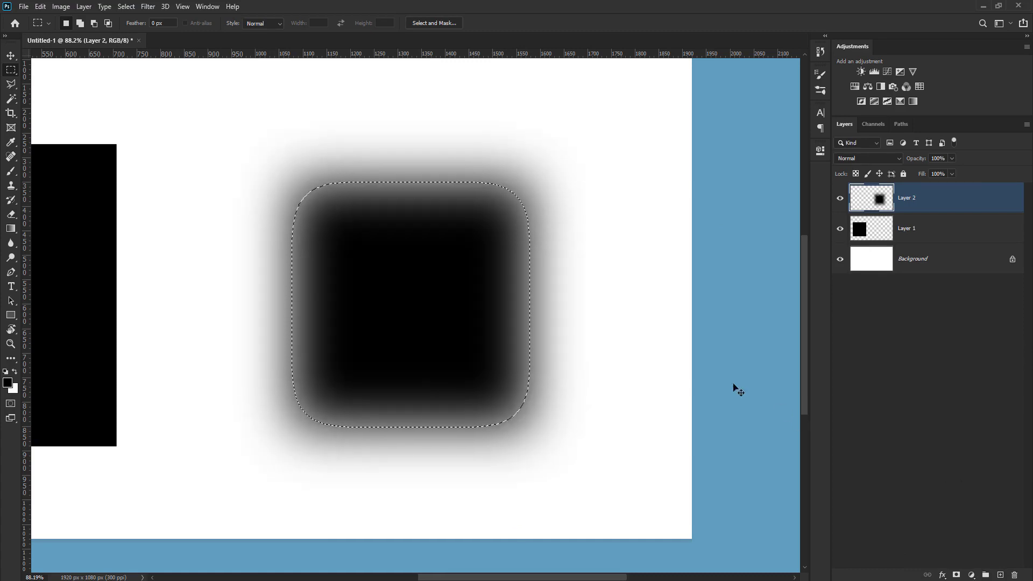
- Remove the soft-edged black fill from the new layer and clear the feathered selection
left_click(304, 187)
key("ctrl+z")
key("ctrl+z")
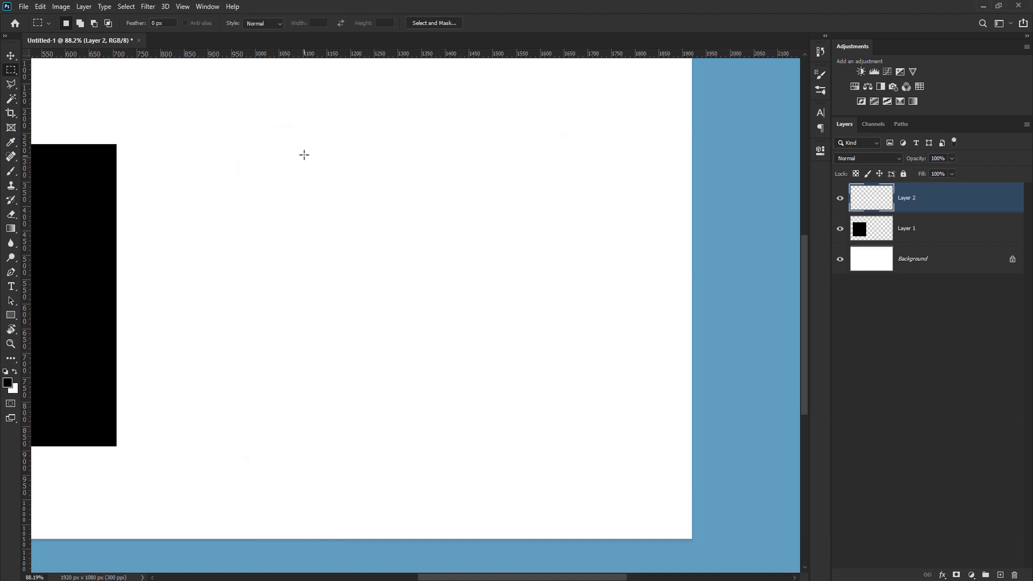
- Smooth a new rectangular selection beside the black square with a 50-pixel sample radius and fill it with black
left_click_drag(304, 155, 592, 421)
left_click(125, 7)
mouse_move(189, 167)
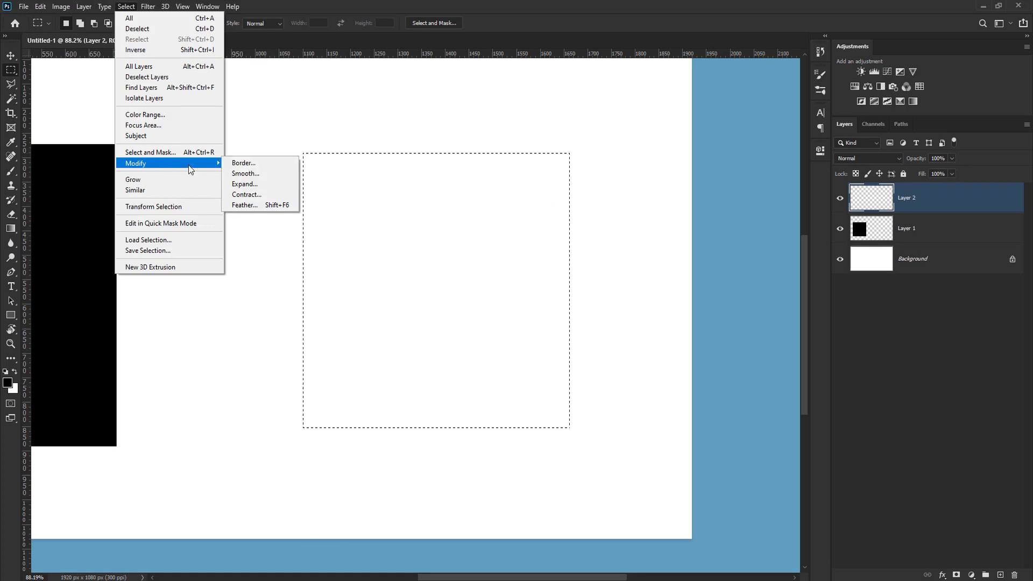
left_click(257, 174)
type("50")
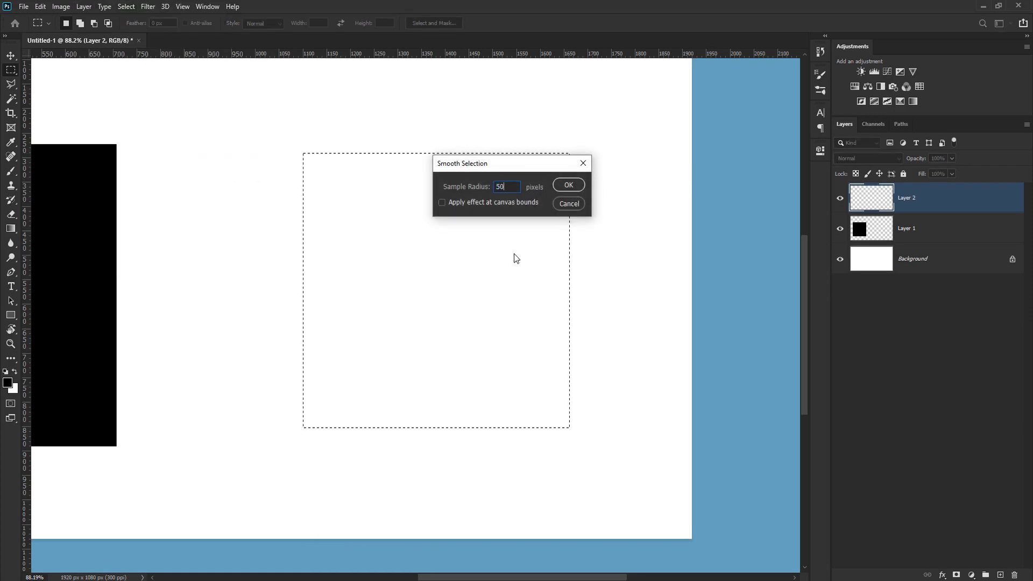
key("Return")
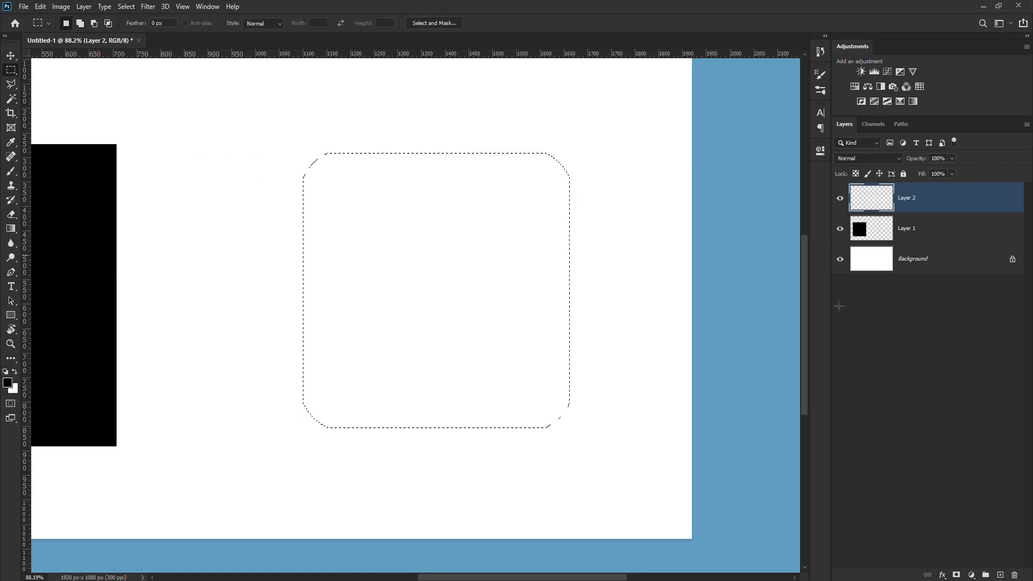
key("alt+BackSpace")
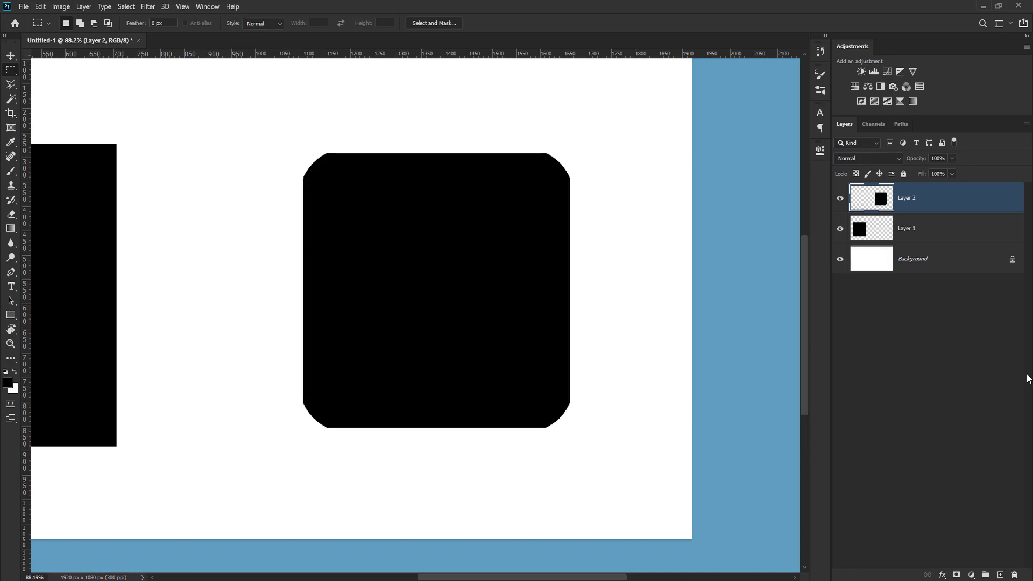